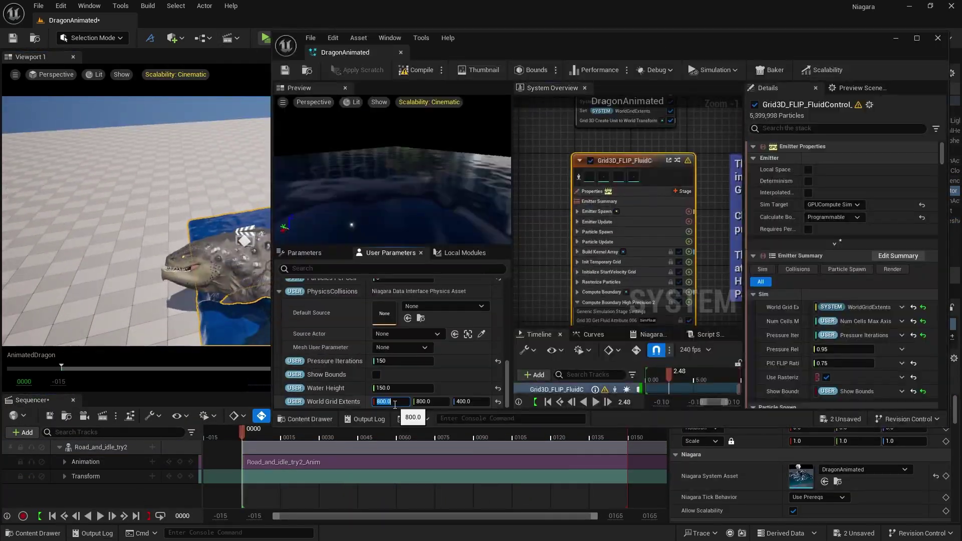
left_click(100, 517)
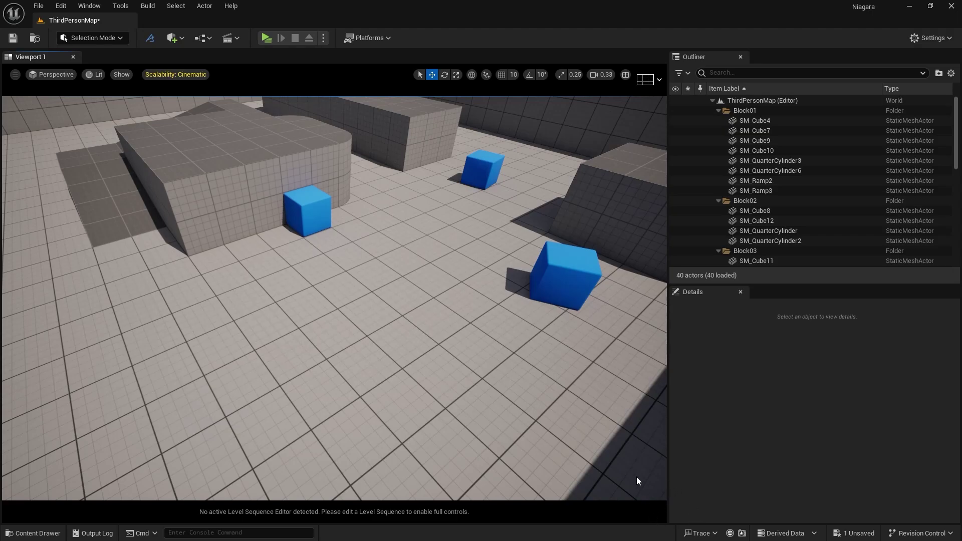
Step: Switch to Sketchfab in the browser and search models for "creature", filtered to Downloadable and Animated
key("alt+Tab")
key("alt+Tab")
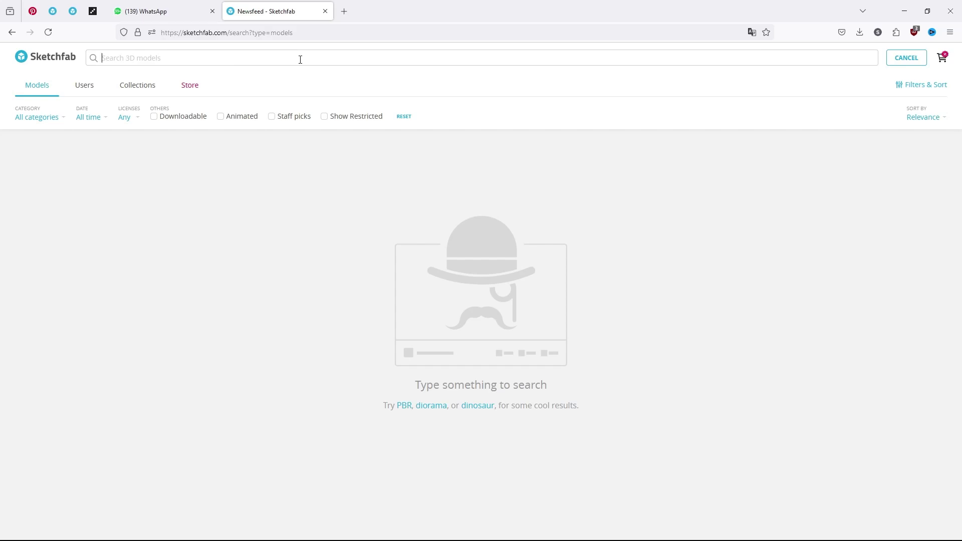
type("creature")
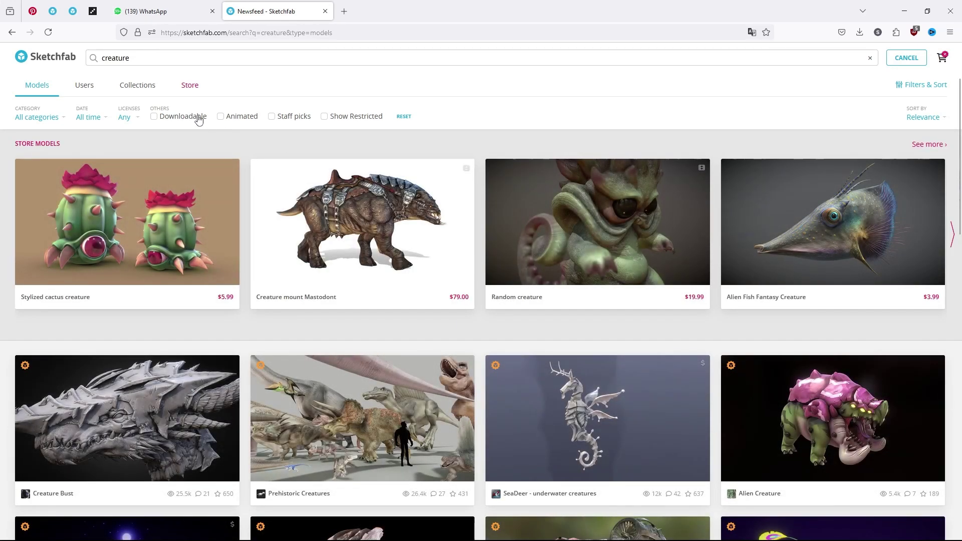
left_click(198, 118)
left_click(313, 122)
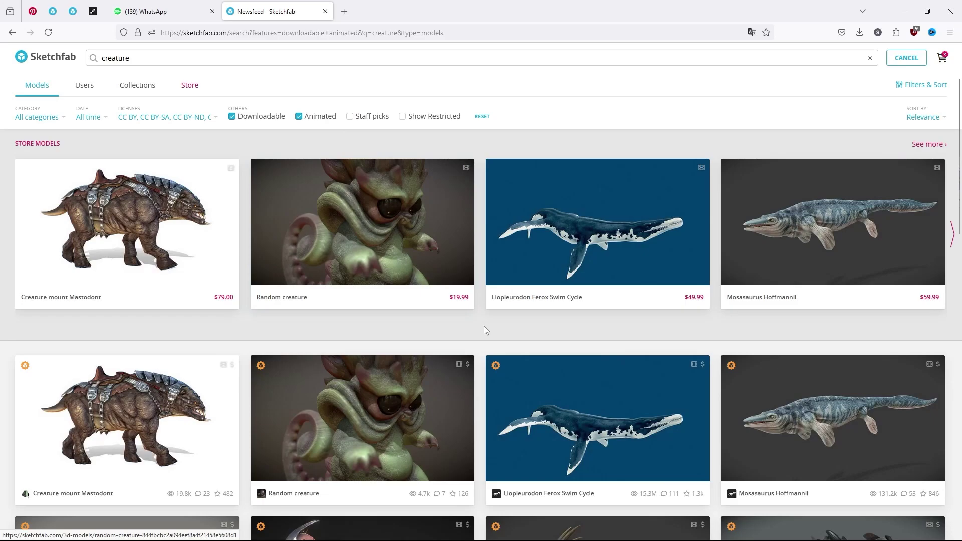
Step: Browse the creature search results and open the Ocean Creature model's page in a separate browser tab
scroll(483, 327, "down", 5)
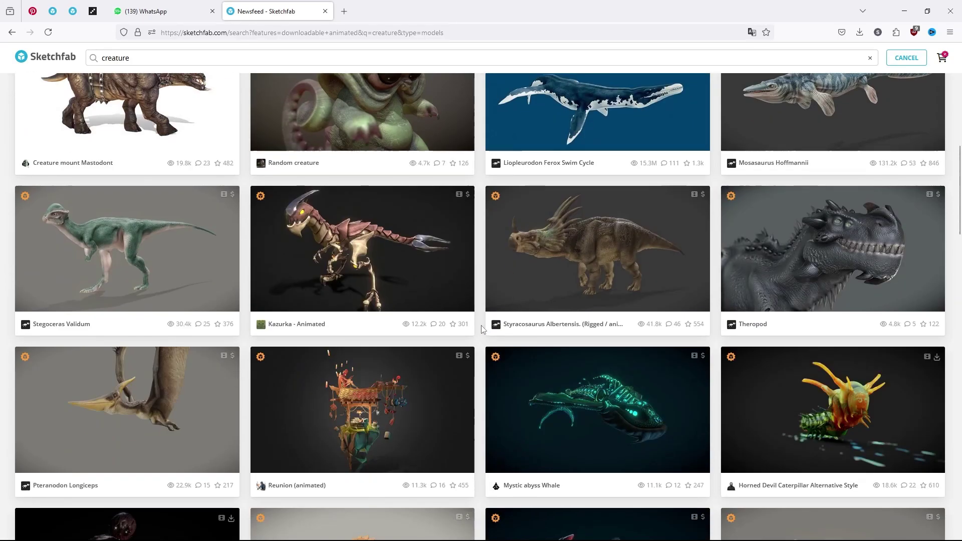
scroll(482, 329, "down", 5)
scroll(482, 329, "up", 2)
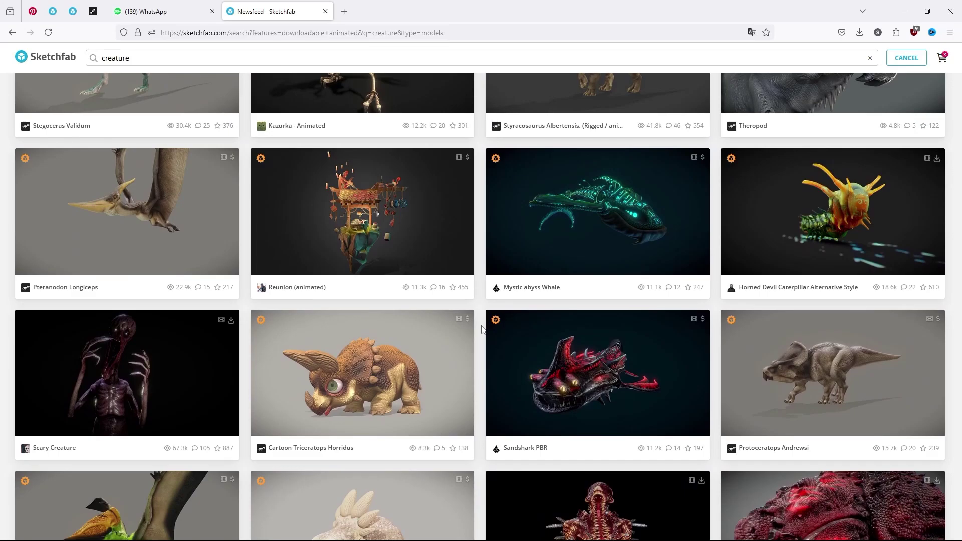
scroll(482, 329, "down", 3)
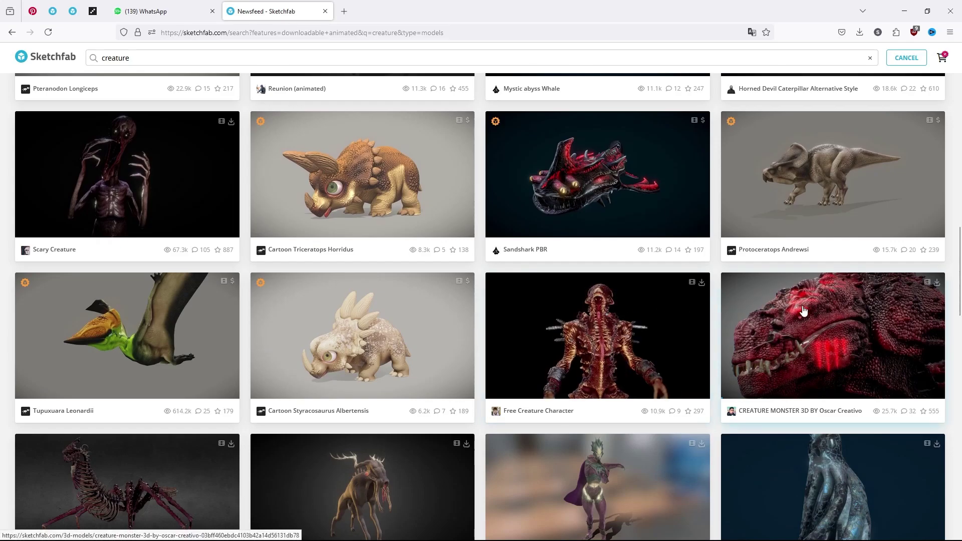
scroll(803, 311, "down", 3)
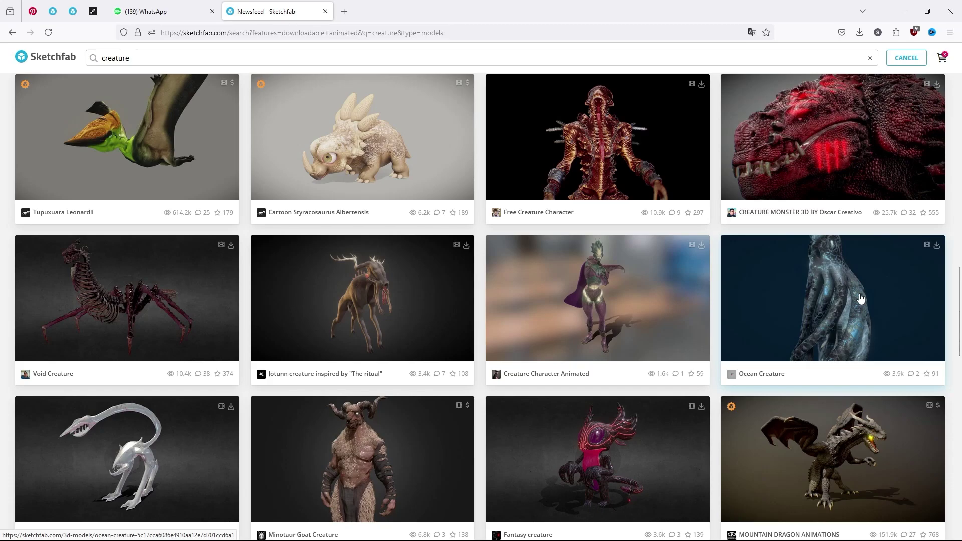
left_click(861, 298)
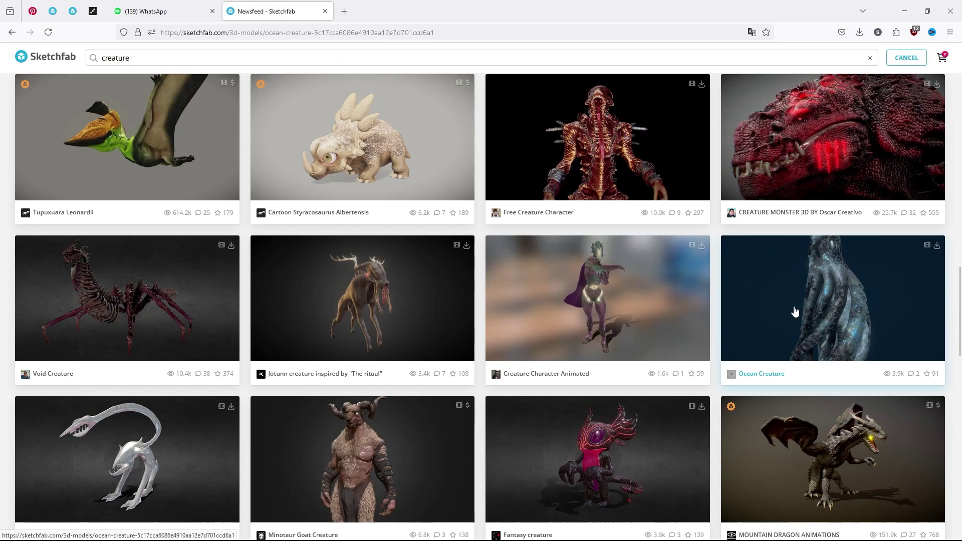
middle_click(833, 289)
left_click(392, 12)
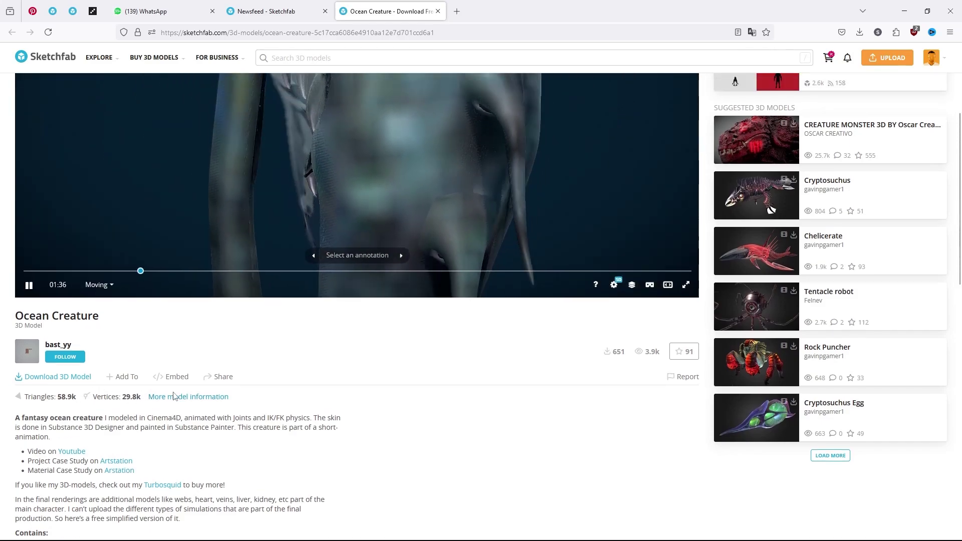
Step: Inspect the Ocean Creature model in the 3D viewer and open its download options
scroll(249, 477, "up", 2)
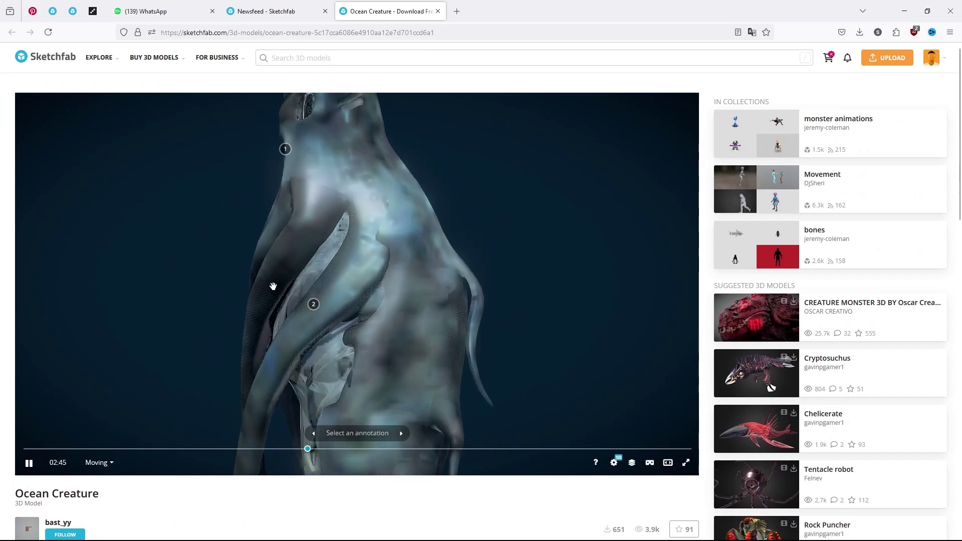
scroll(273, 287, "down", 4)
scroll(273, 291, "up", 4)
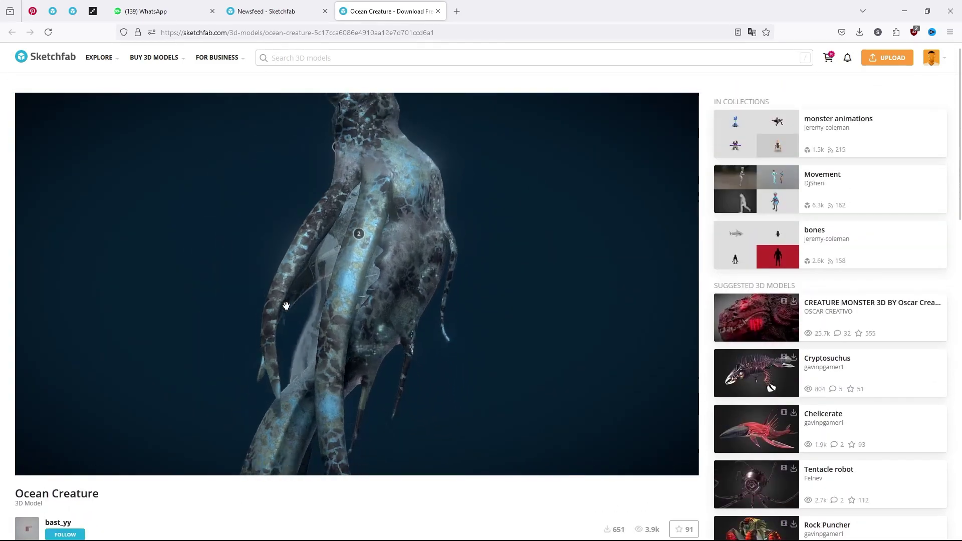
left_click_drag(250, 307, 429, 393)
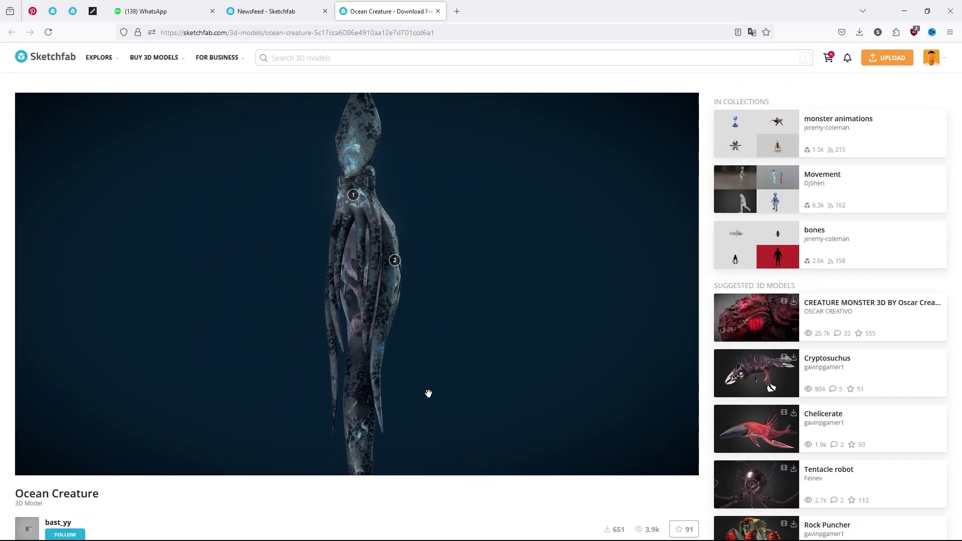
scroll(439, 511, "down", 2)
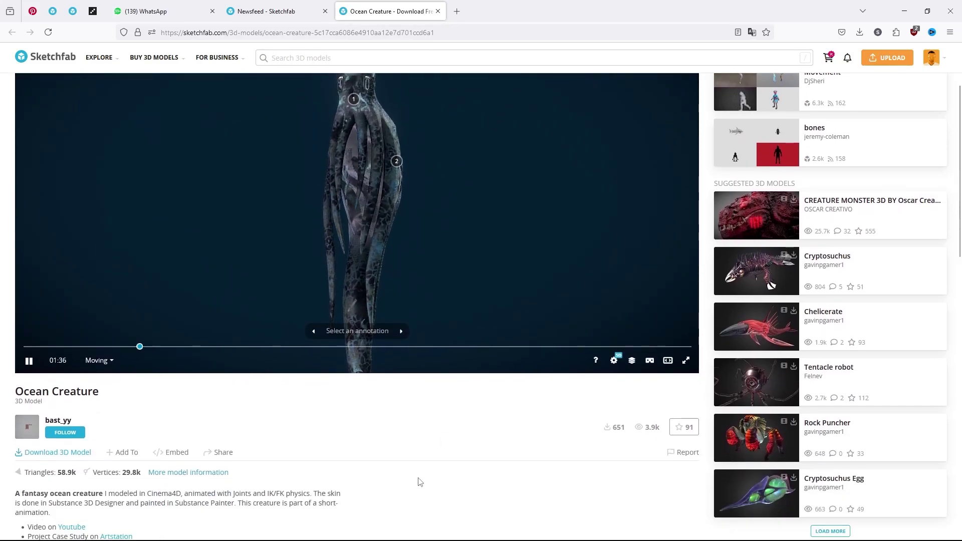
left_click(74, 453)
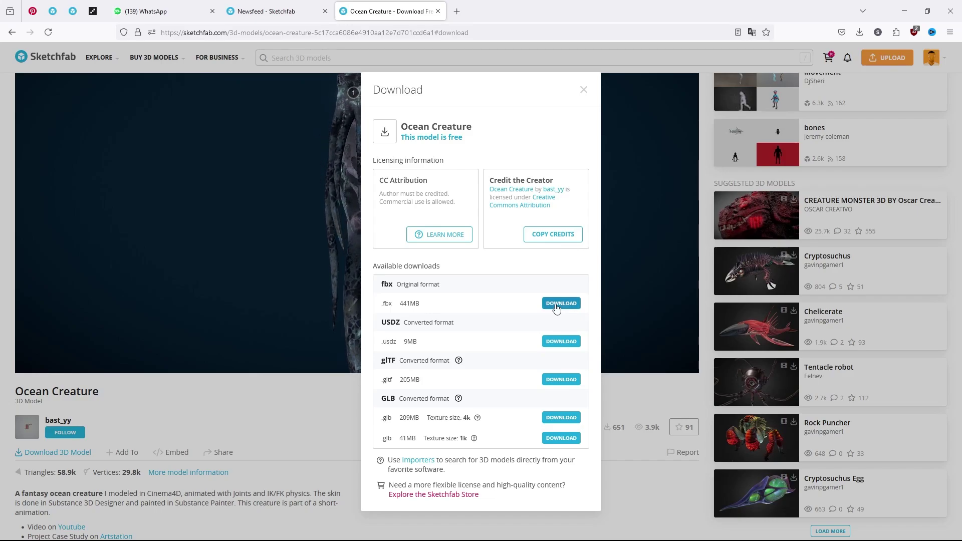
Step: Switch to File Explorer to check the model files in the source folder, and return to Unreal Editor
key("alt+Tab")
key("alt+Tab")
key("alt+Tab")
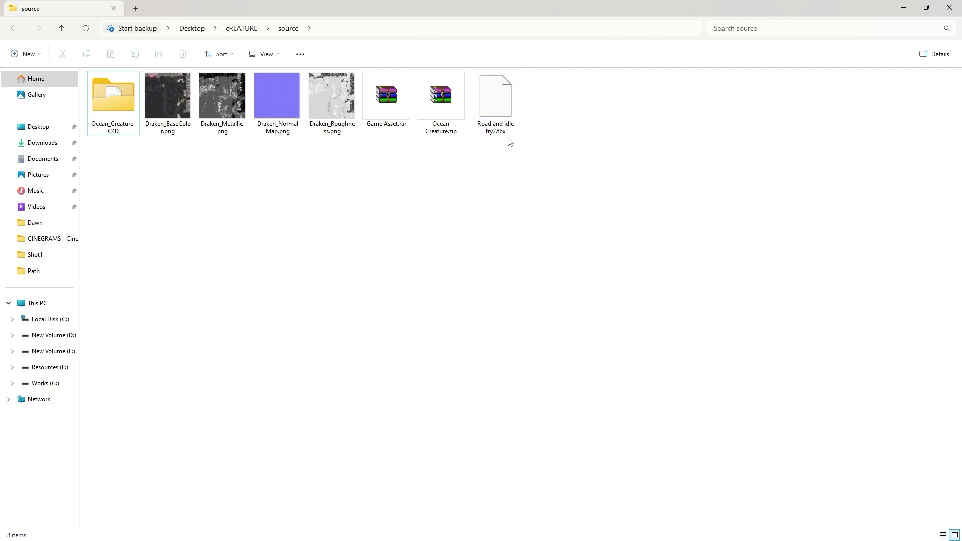
left_click(905, 10)
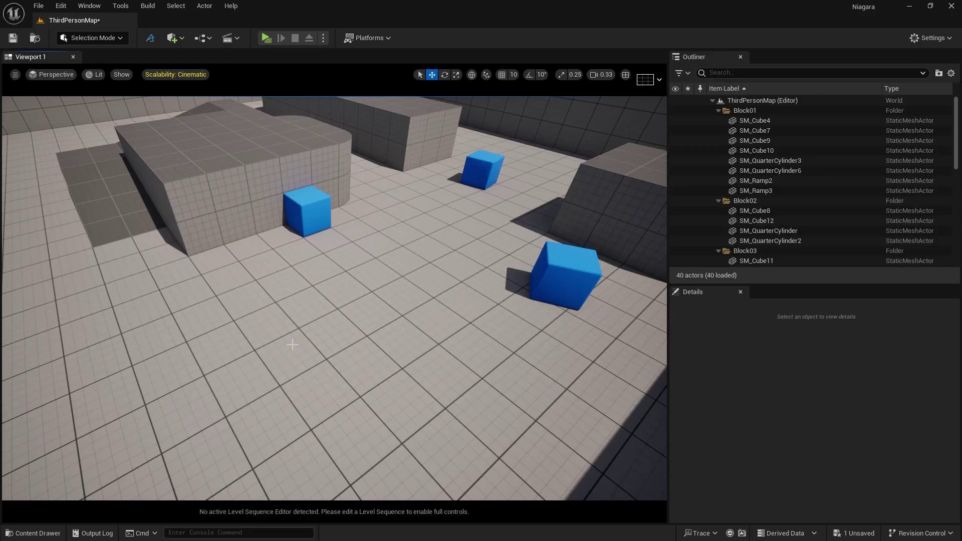
Step: Create a folder named Model inside the project's Niagara/FBX/NewFolder folder
left_click(31, 534)
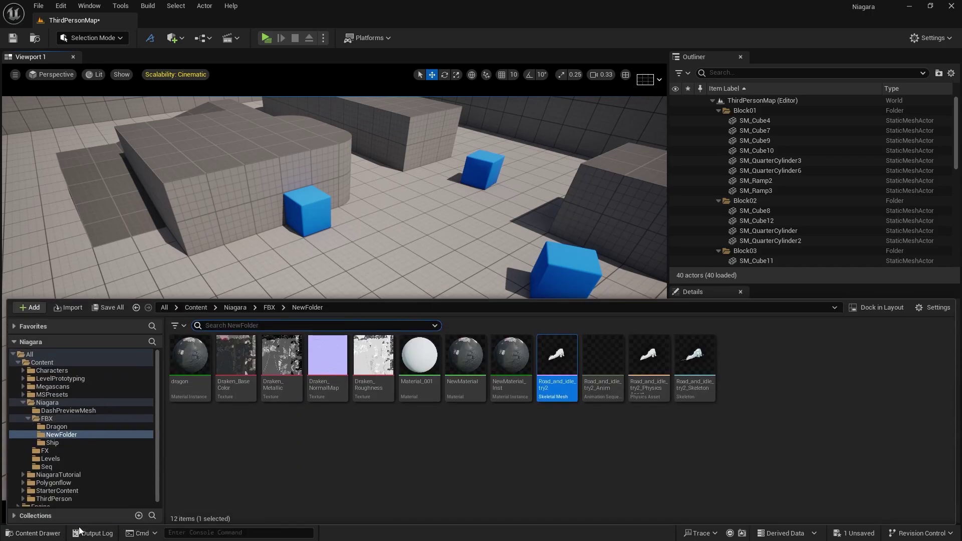
right_click(259, 462)
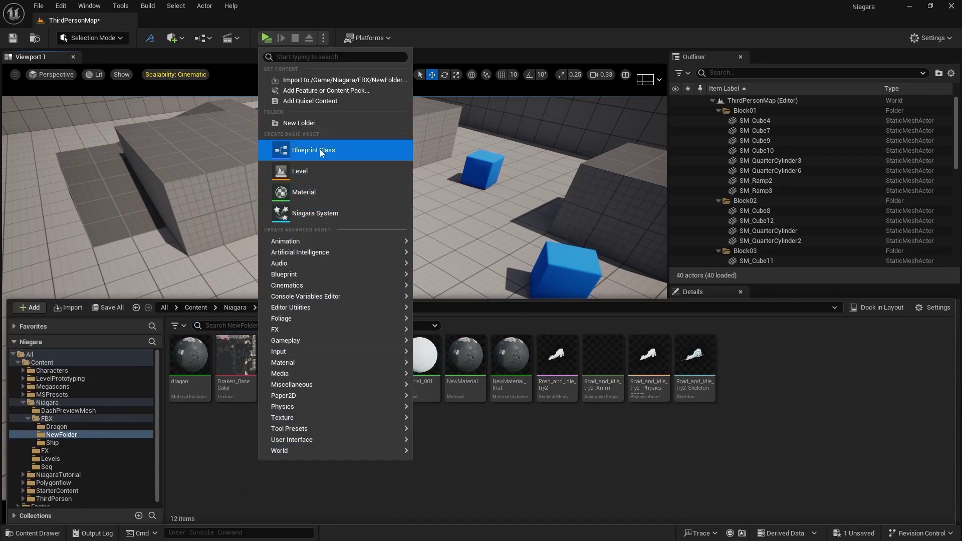
left_click(326, 127)
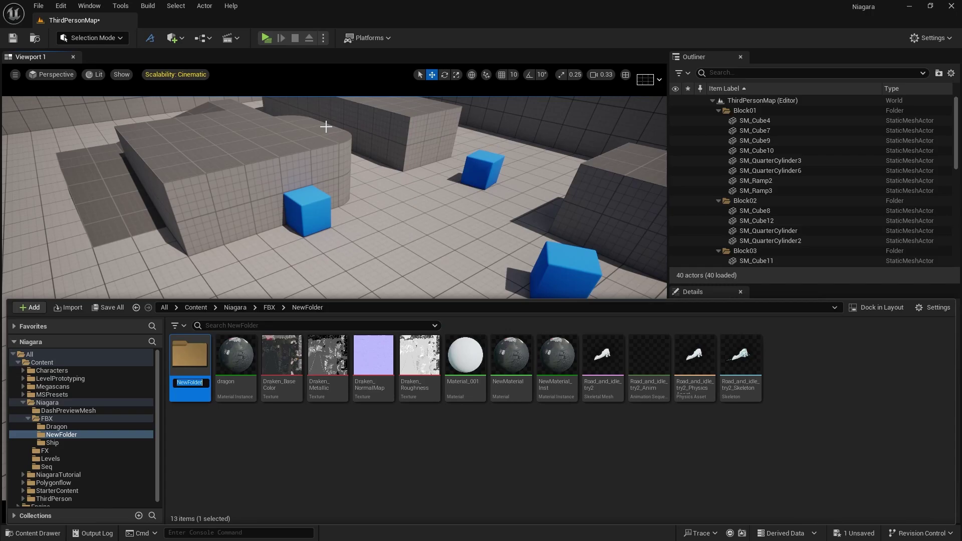
type("Model")
key("Return")
Step: Import Road and idle try2.fbx into the Model folder as a skeletal mesh with animations and Skeleton set to None, then dismiss the import log
right_click(377, 449)
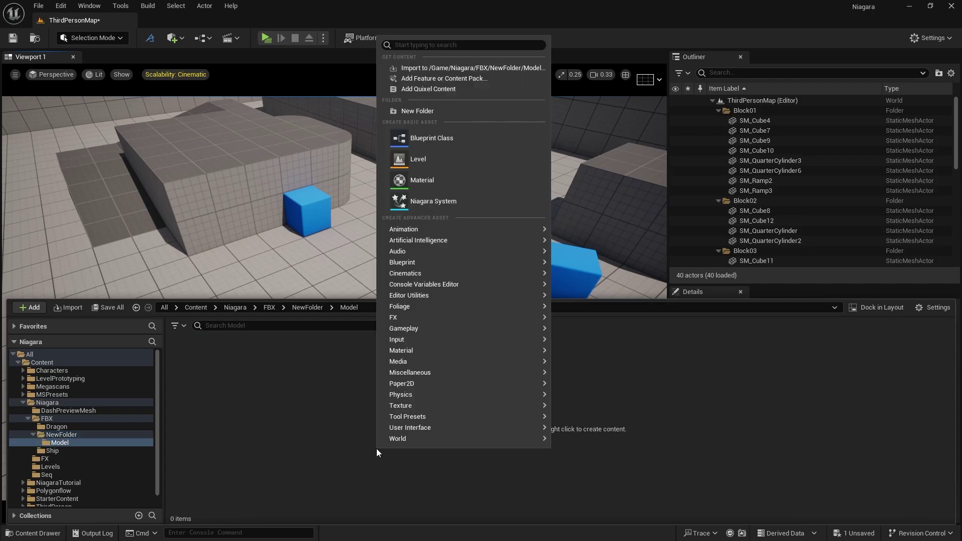
left_click(452, 67)
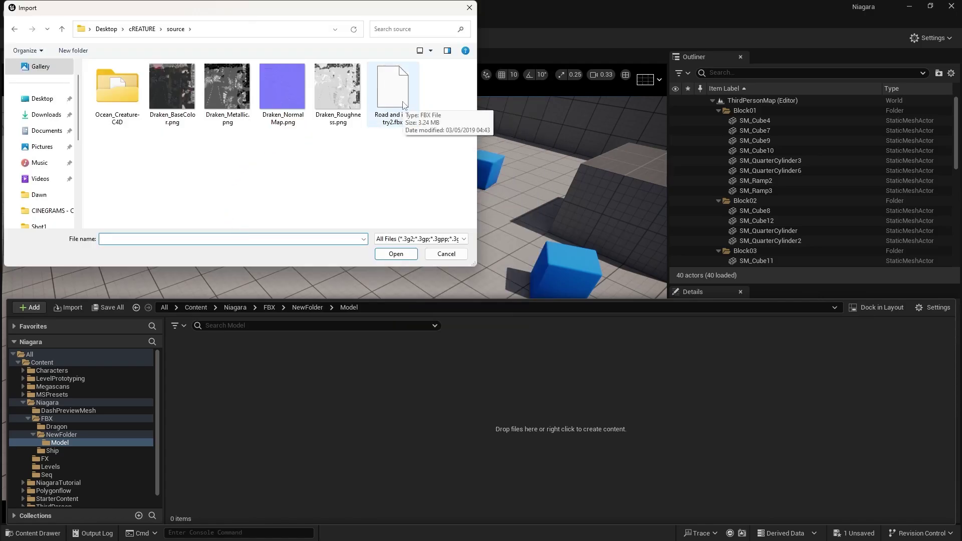
left_click(397, 117)
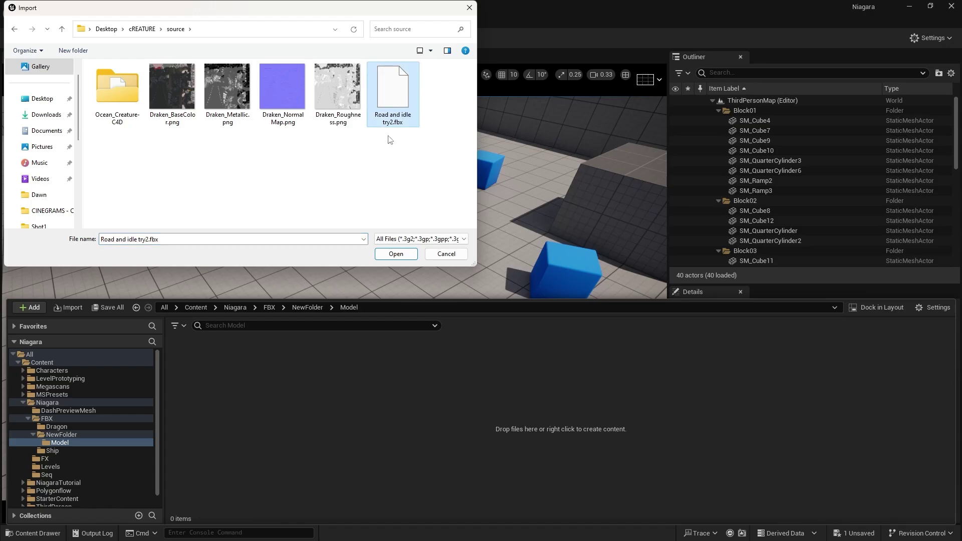
left_click(395, 254)
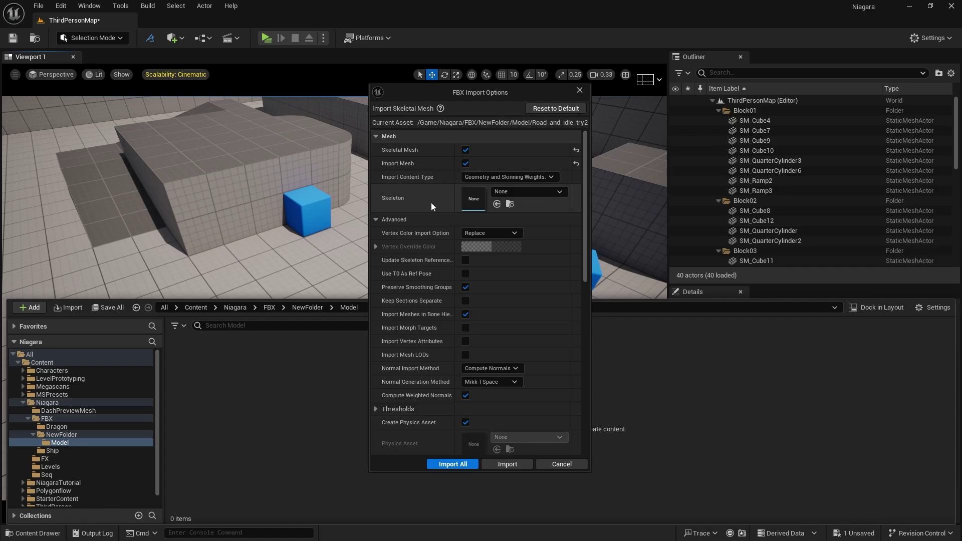
left_click(524, 192)
left_click(525, 191)
scroll(422, 258, "down", 8)
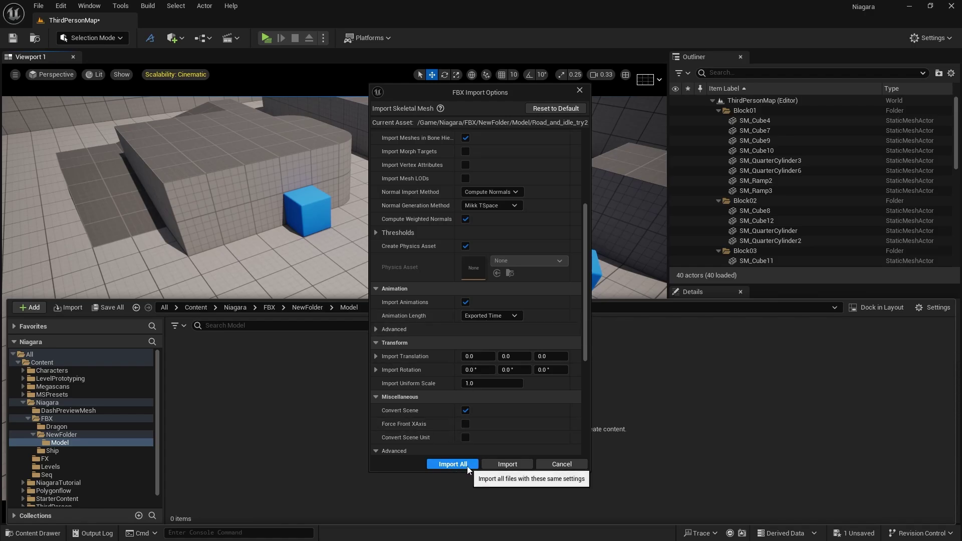
left_click(453, 464)
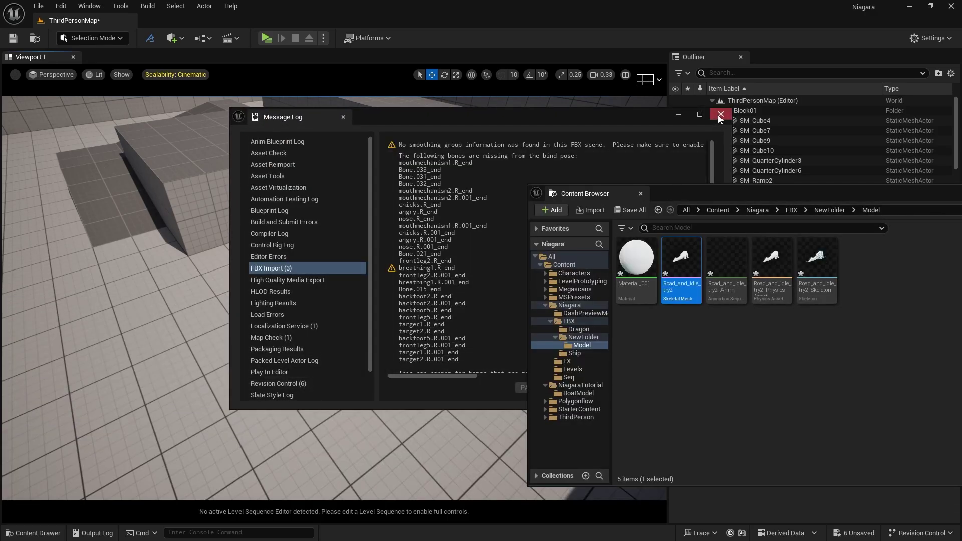
left_click(721, 115)
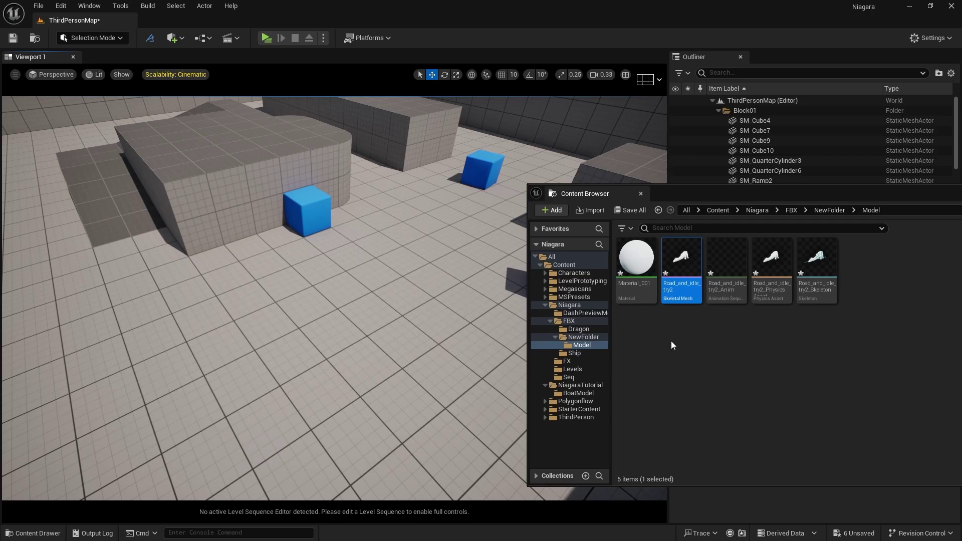
Step: Show the contents of NewFolder and reposition the Content Browser window so that it fits fully on screen
left_click(594, 337)
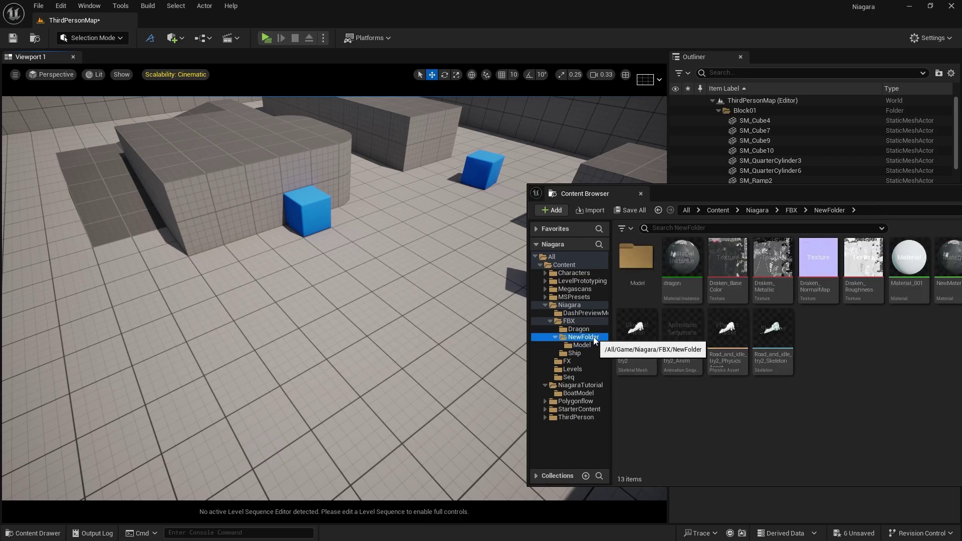
left_click_drag(804, 201, 631, 202)
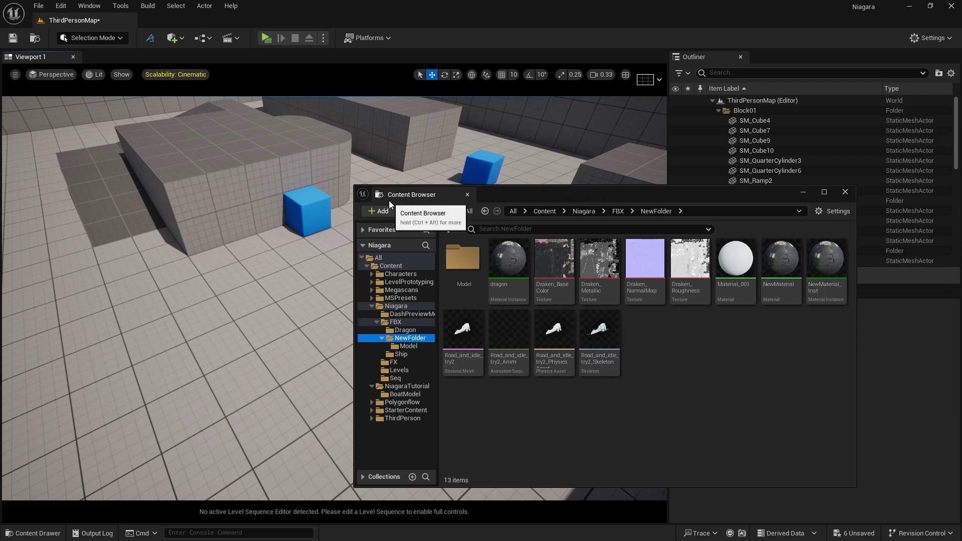
Step: Create a new level from the Basic template without saving ThirdPersonMap, and minimize the Content Browser window
left_click(40, 6)
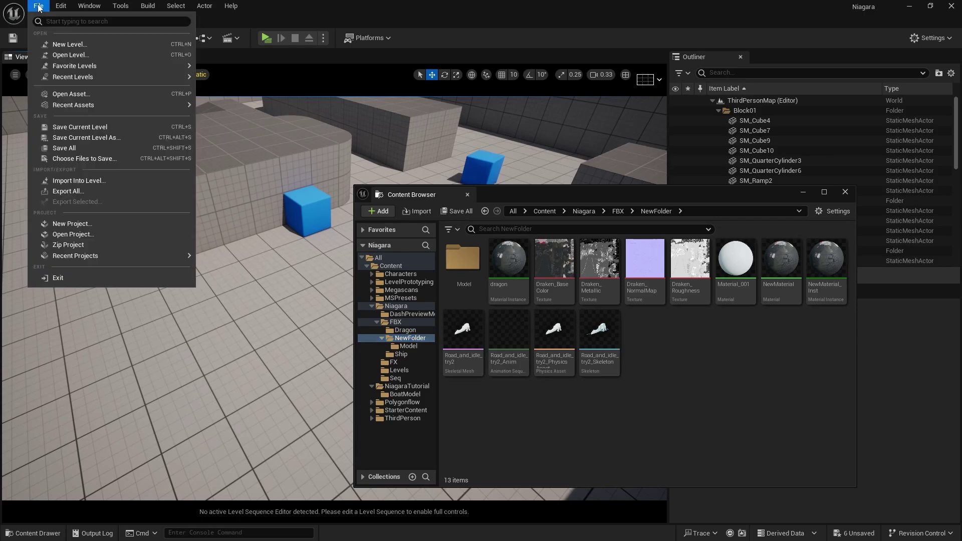
left_click(65, 44)
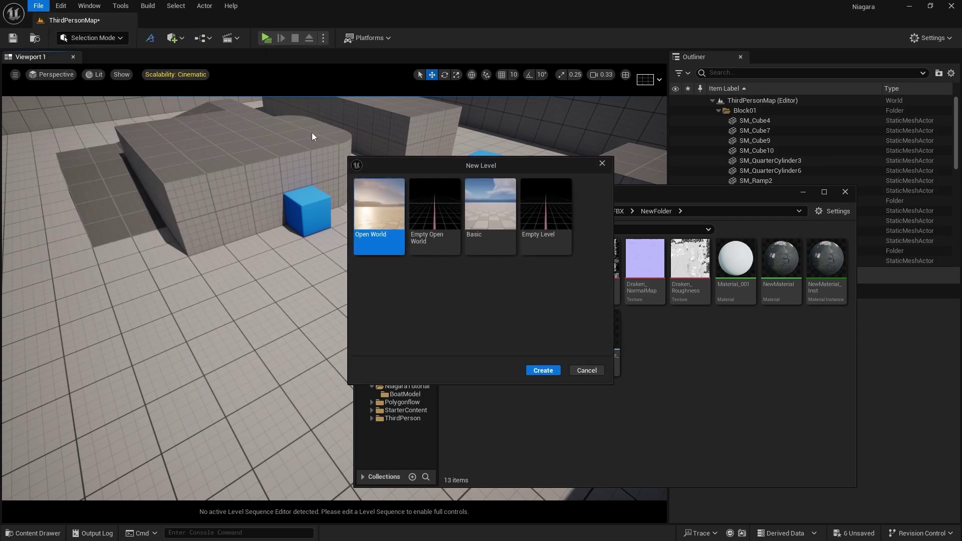
left_click(498, 224)
left_click(548, 373)
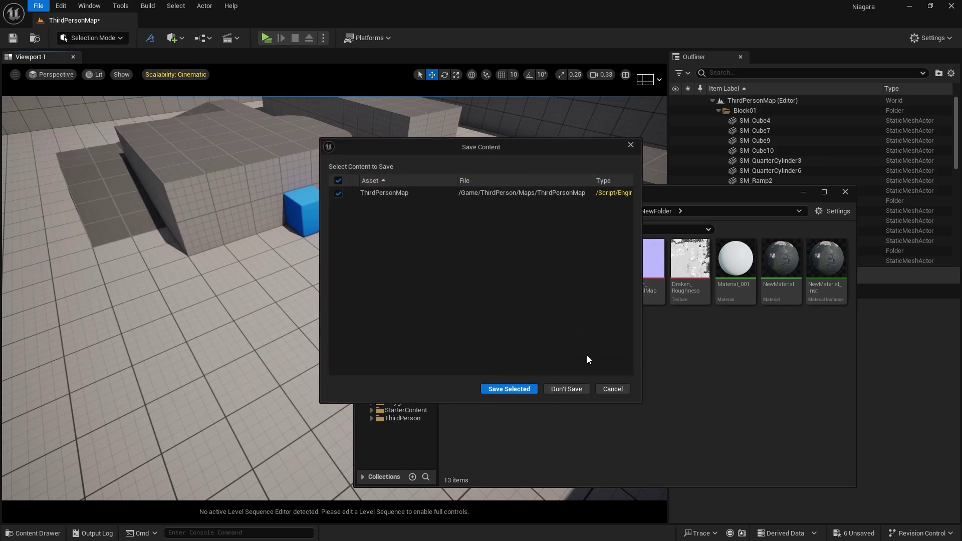
left_click(565, 388)
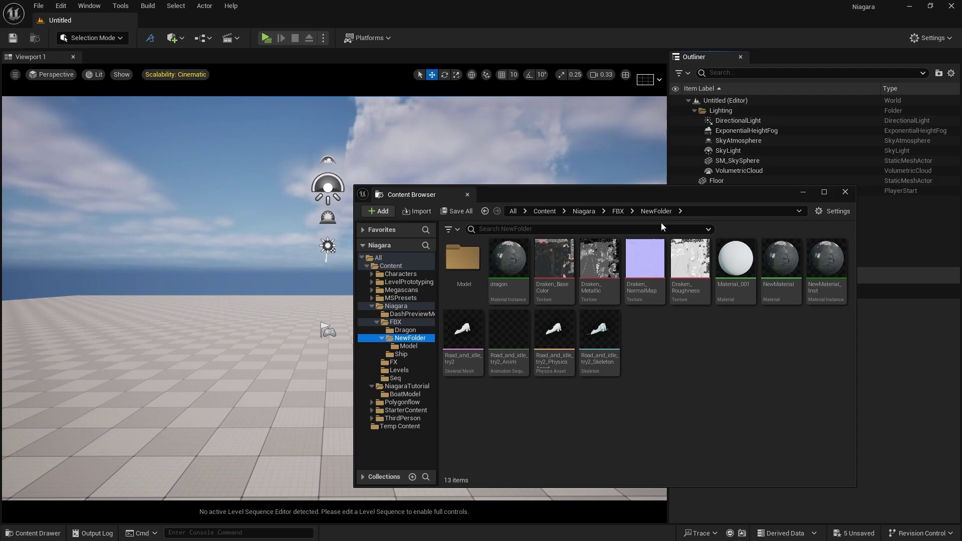
left_click(803, 194)
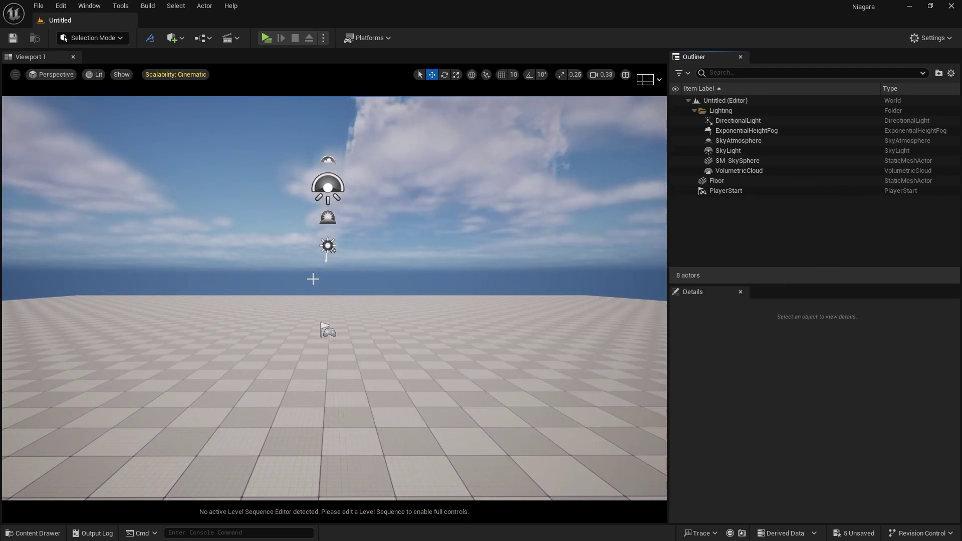
left_click(717, 190)
left_click(717, 180)
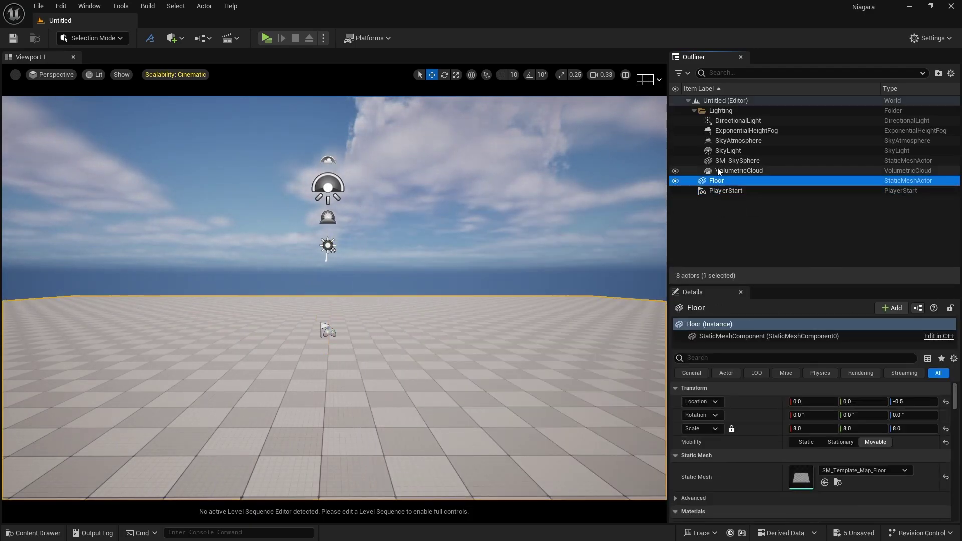
left_click(719, 162)
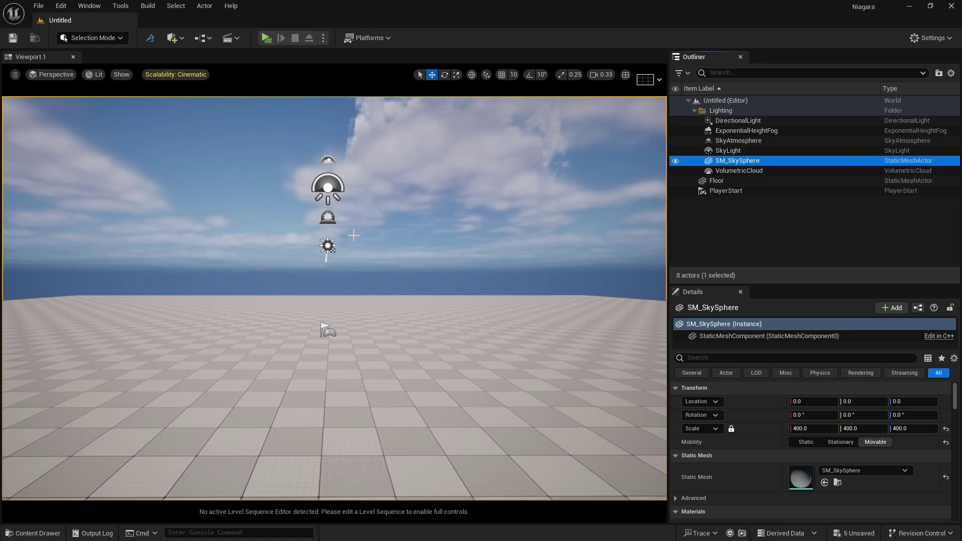
left_click(327, 187)
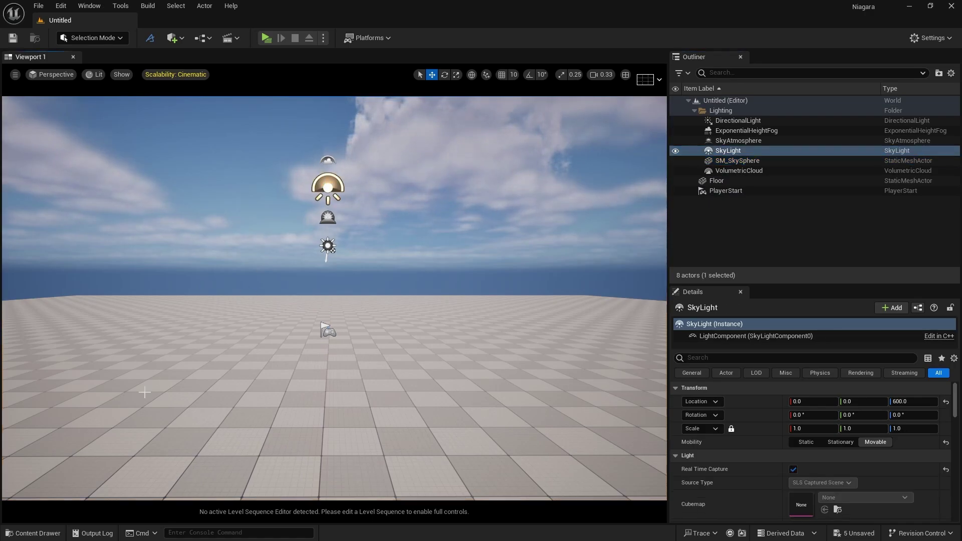
Step: Create a Niagara System based on the Grid3D_FLIP_Pool fluid template in NewFolder and name it DragonAnimated
left_click(27, 530)
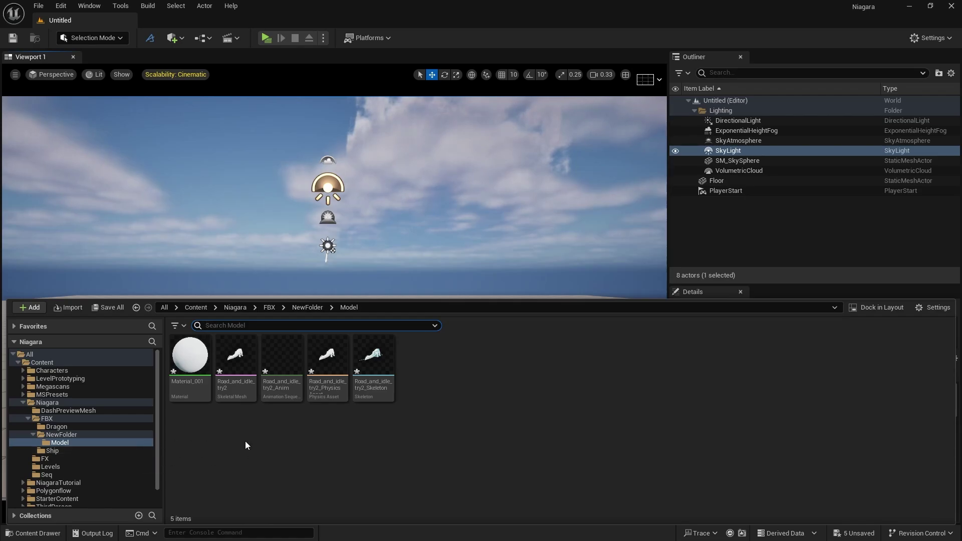
left_click(103, 434)
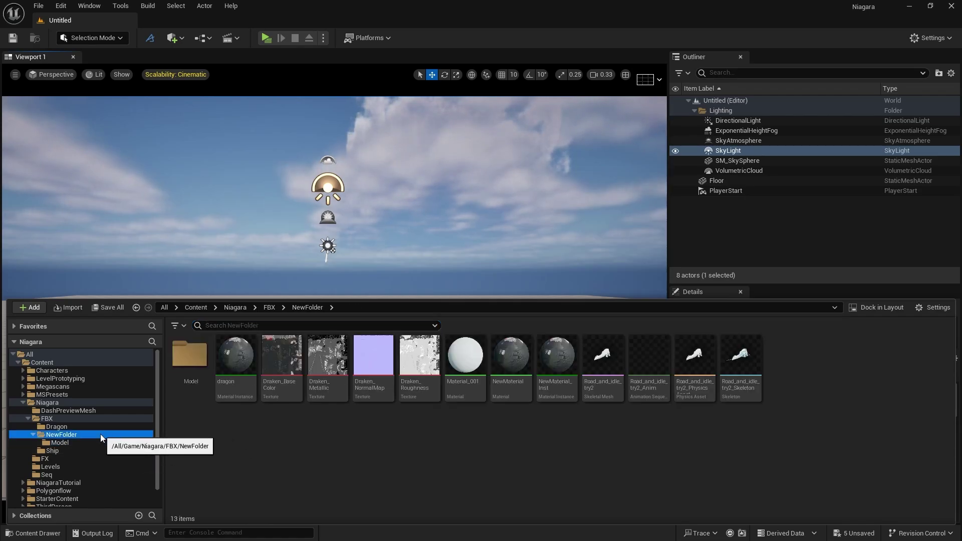
right_click(257, 468)
left_click(312, 222)
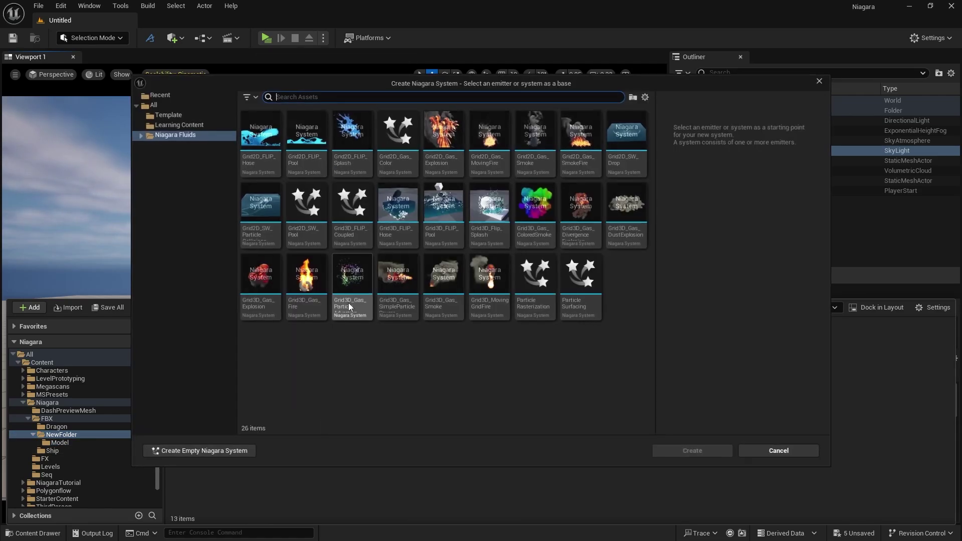
left_click(450, 229)
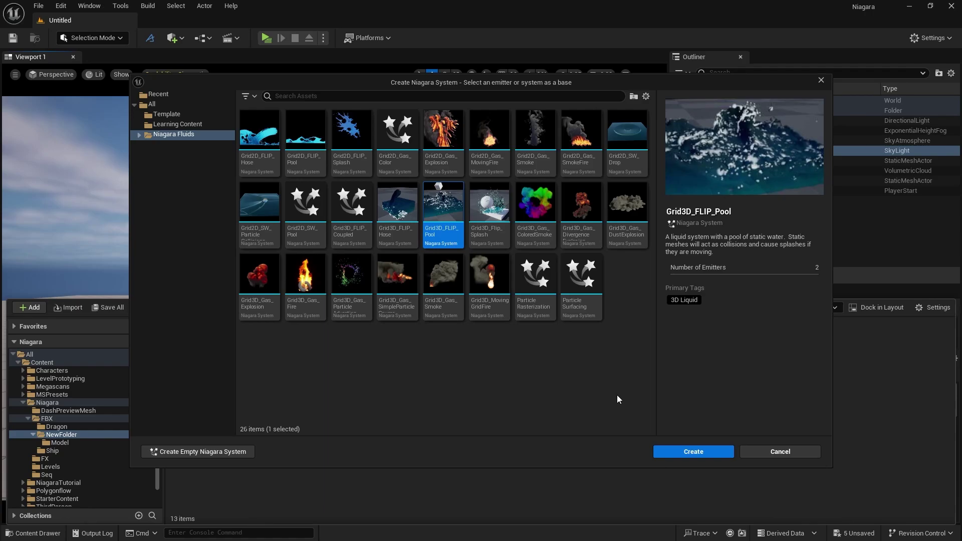
left_click(684, 454)
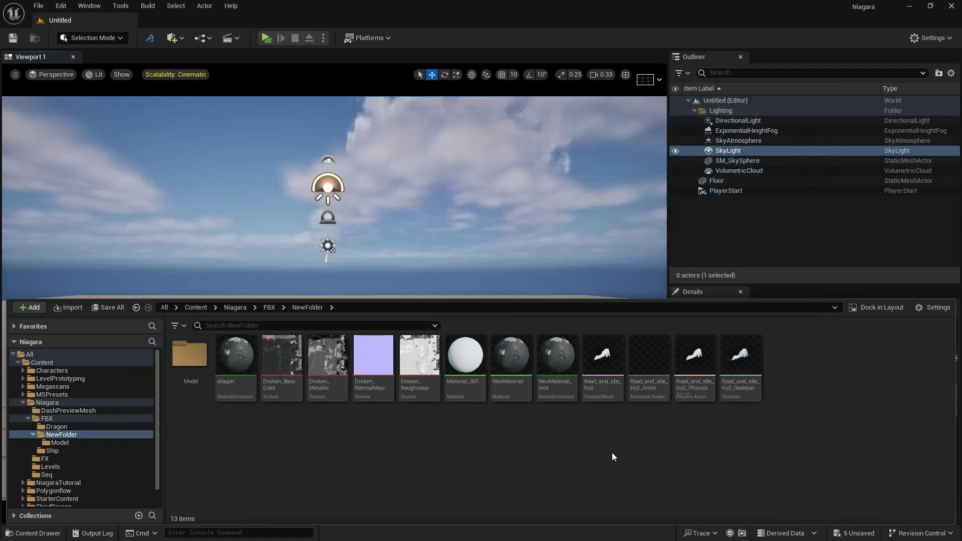
type("Dragon Animated")
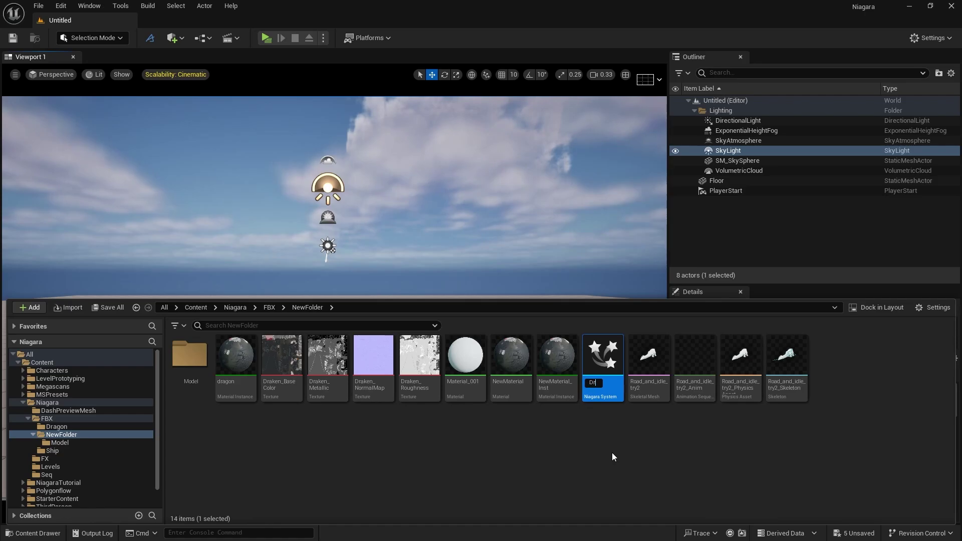
key("Return")
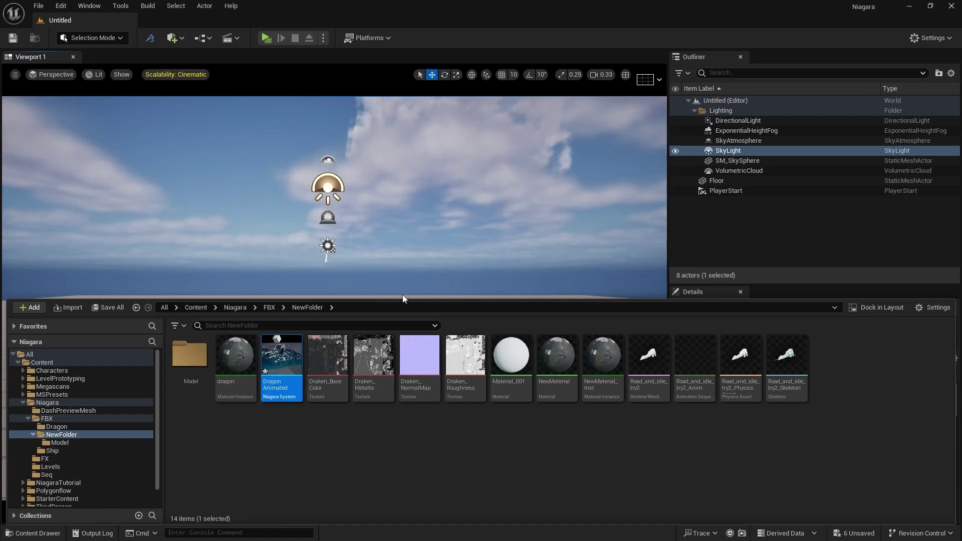
Step: Shrink the Content Drawer and place the DragonAnimated Niagara system on the floor below the light icons
left_click_drag(402, 302, 393, 394)
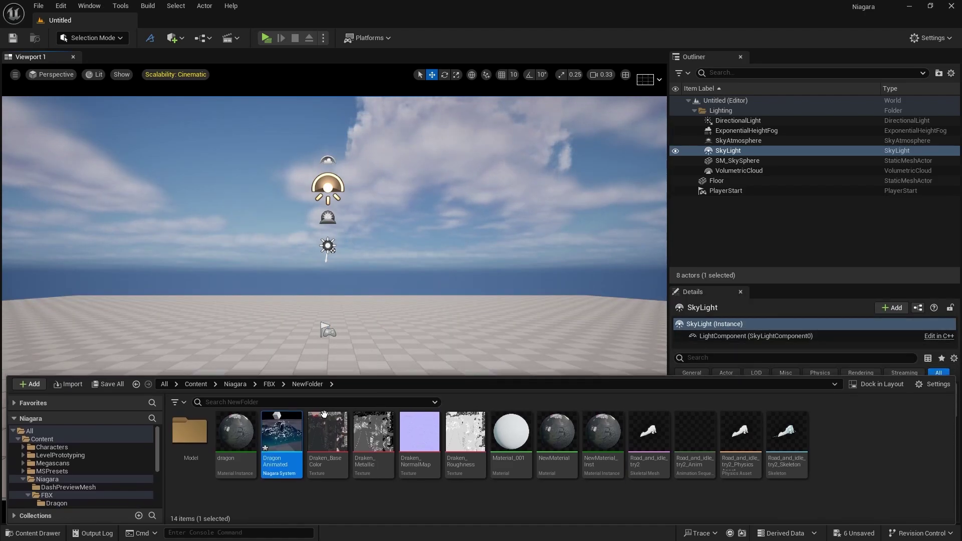
mouse_move(277, 435)
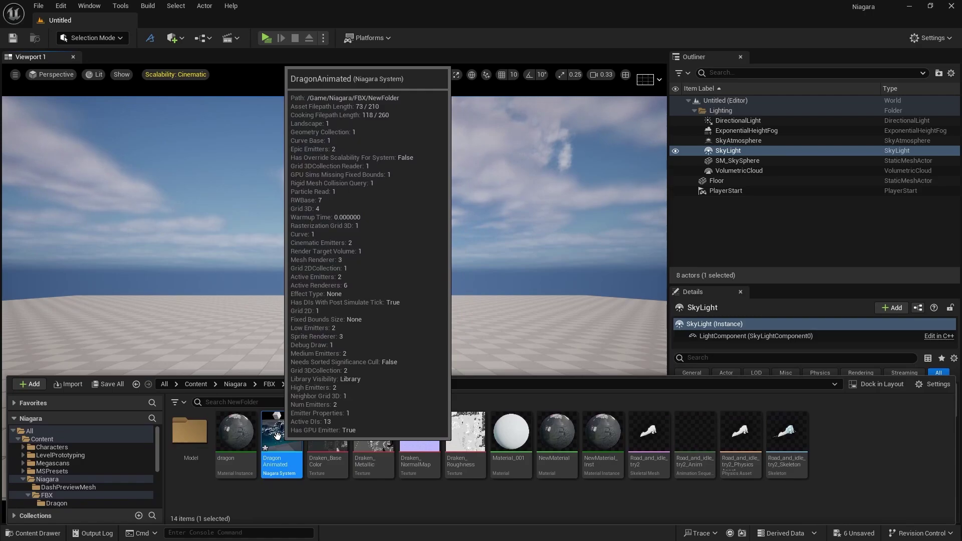
left_click_drag(277, 435, 325, 345)
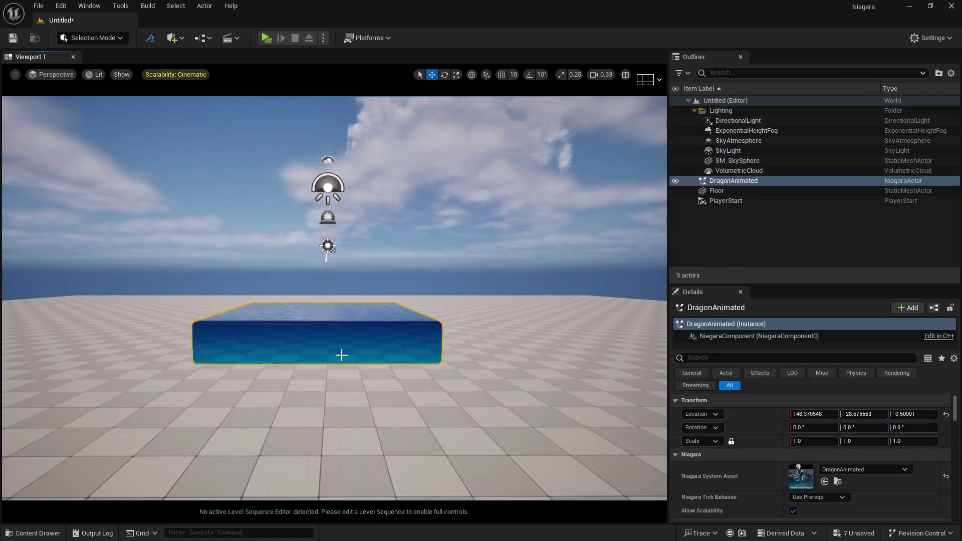
Step: Place the Road_and_idle_try2 skeletal mesh from NewFolder into the level at the water pool
right_click_drag(331, 301, 311, 301)
scroll(311, 301, "up", 2)
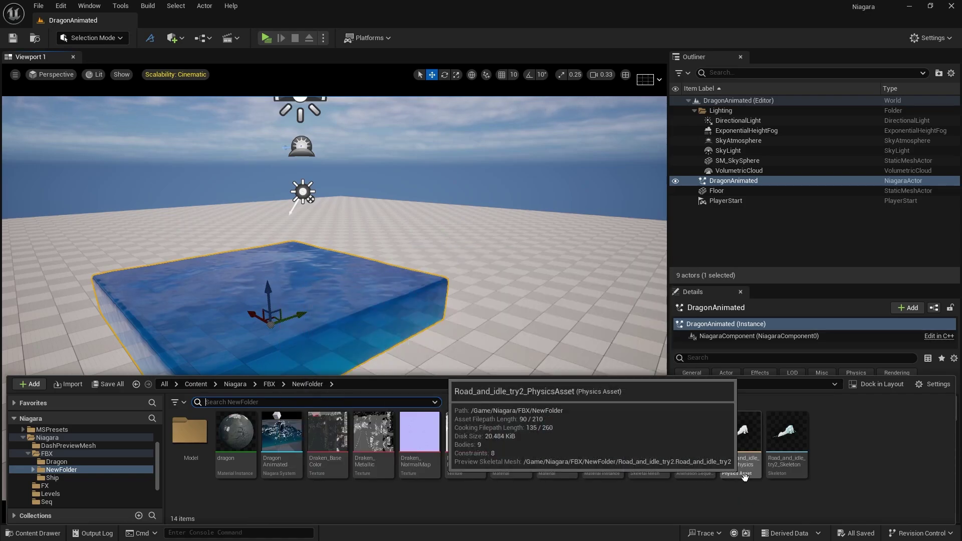
mouse_move(680, 450)
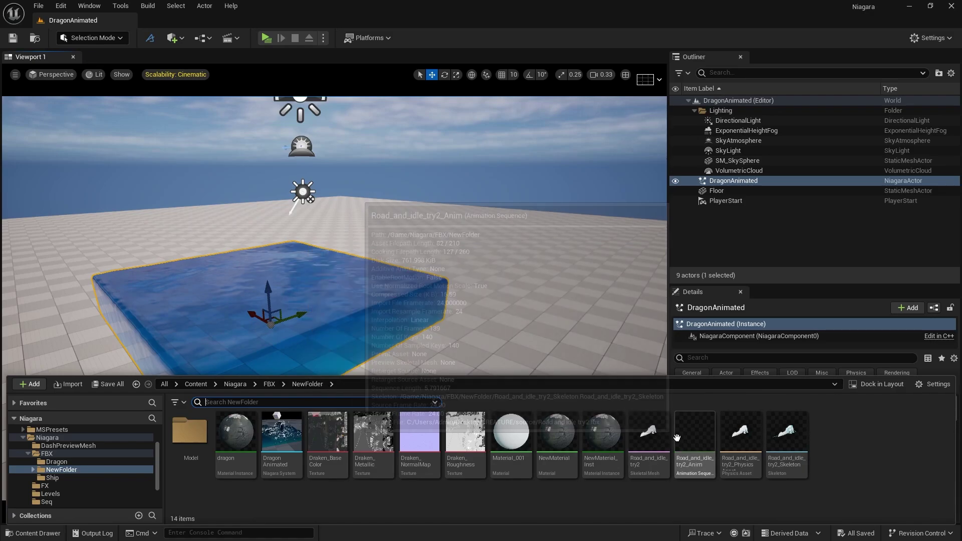
left_click_drag(658, 433, 321, 319)
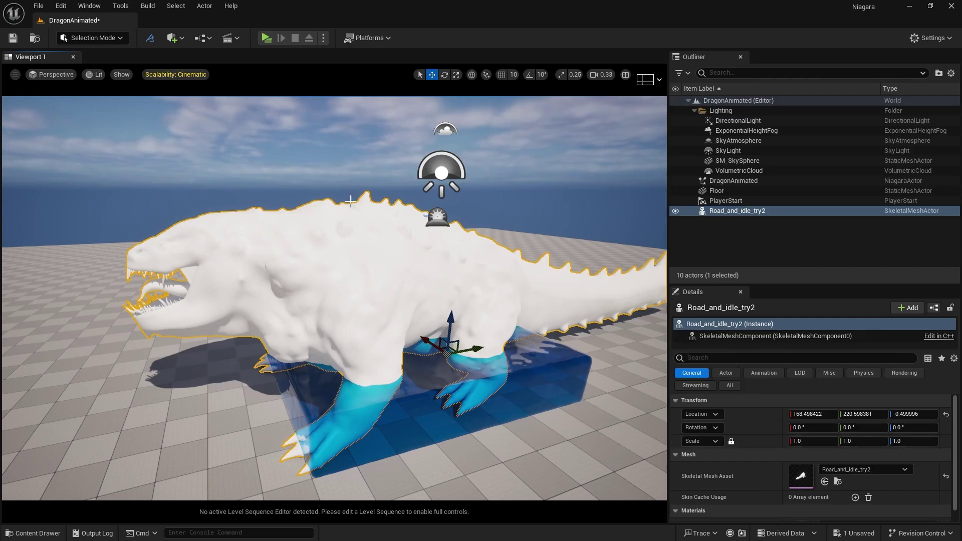
Step: Add a Level Sequence named AnimatedDragon, saved in the Content folder
left_click(231, 40)
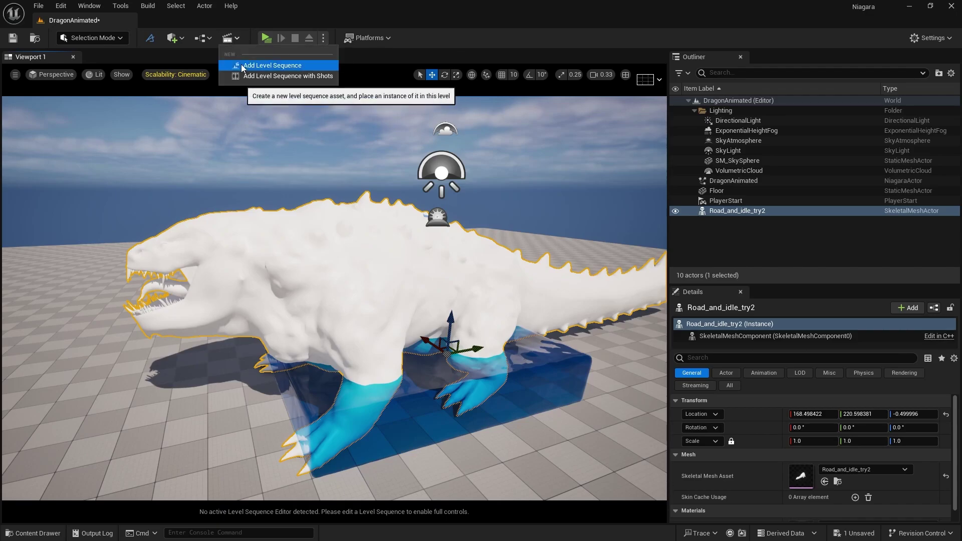
left_click(242, 64)
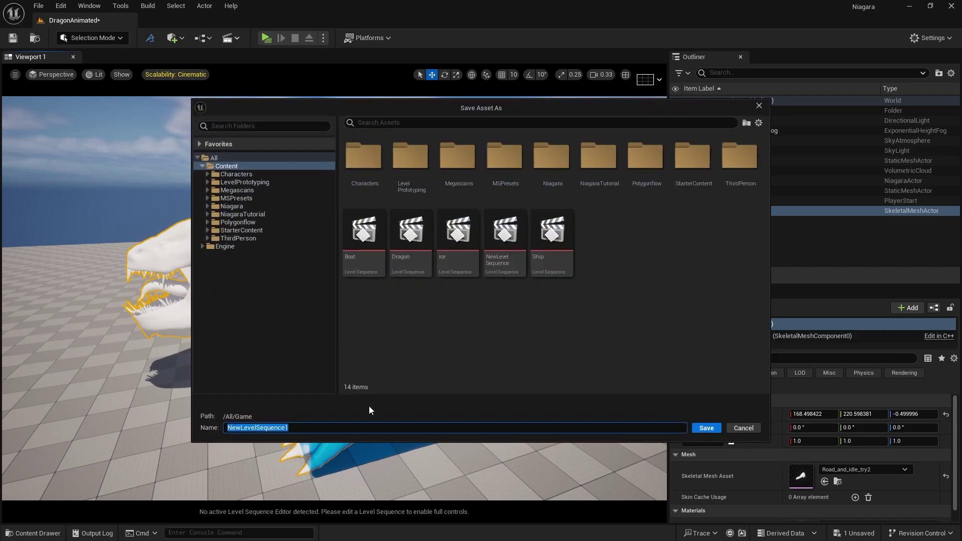
type("AnimatedDragon")
key("Return")
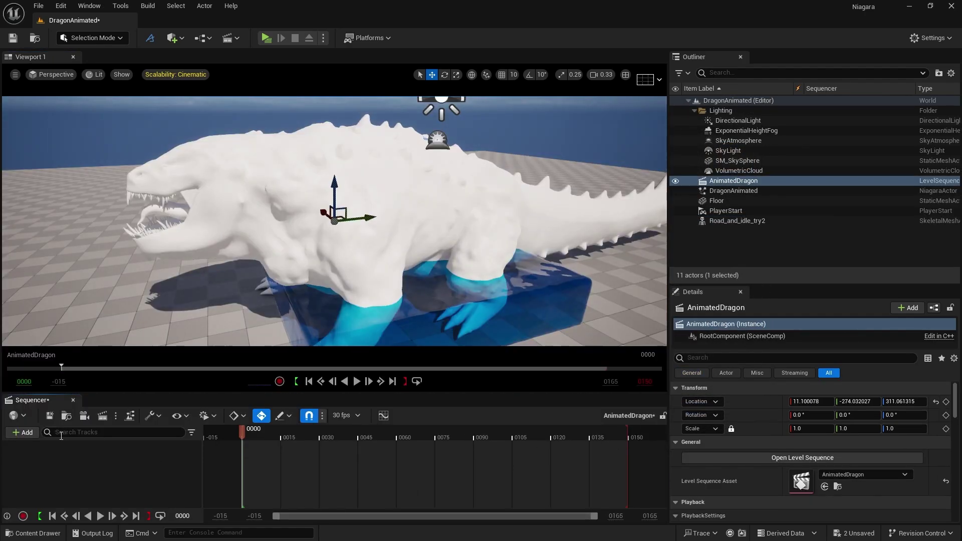
Step: Add the Road_and_idle_try2 actor to the sequence and assign the Road_and_idle_try2_Anim animation to its Animation track
left_click(26, 432)
mouse_move(139, 272)
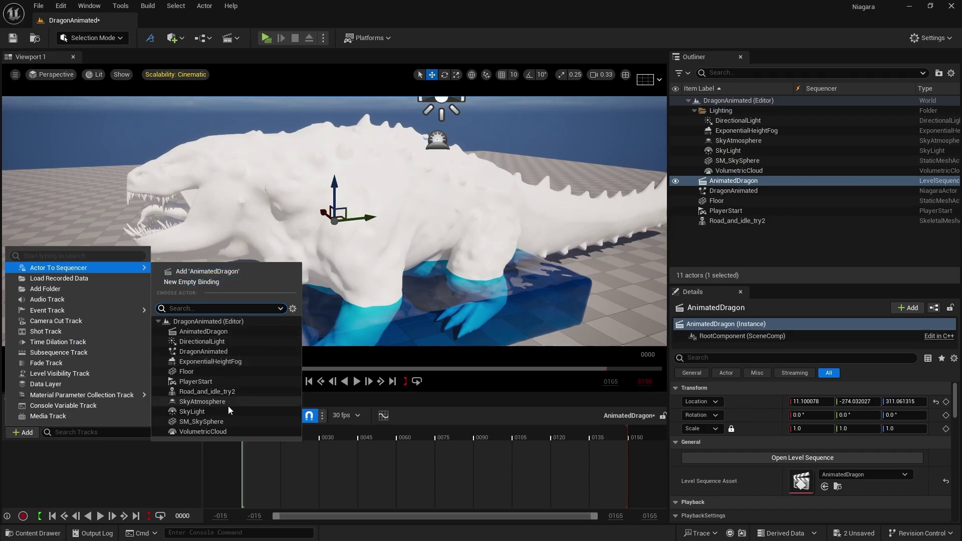
left_click(234, 393)
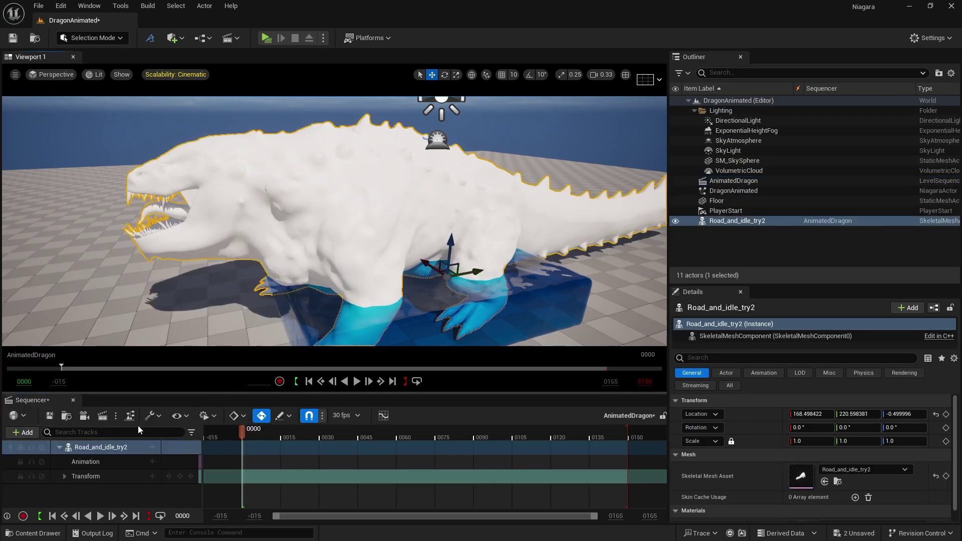
left_click(152, 461)
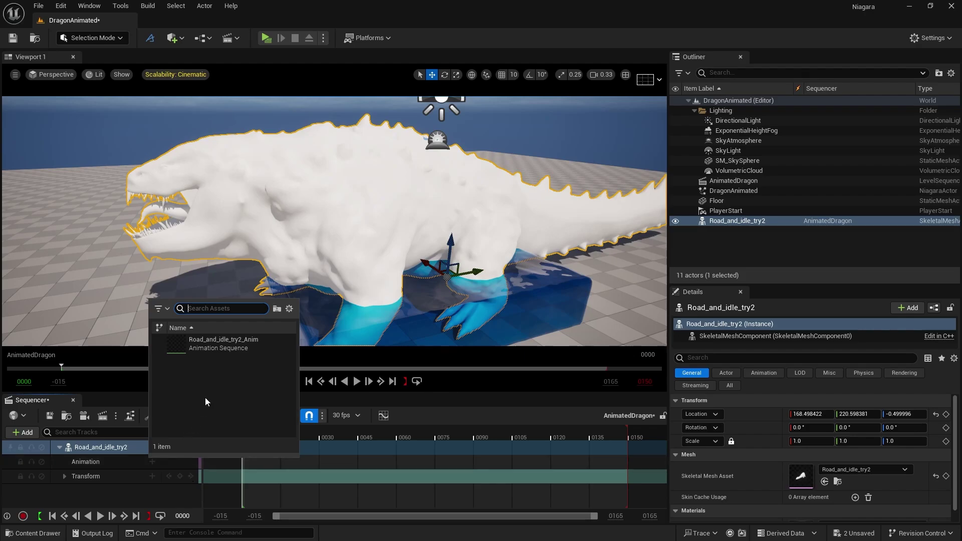
left_click(224, 343)
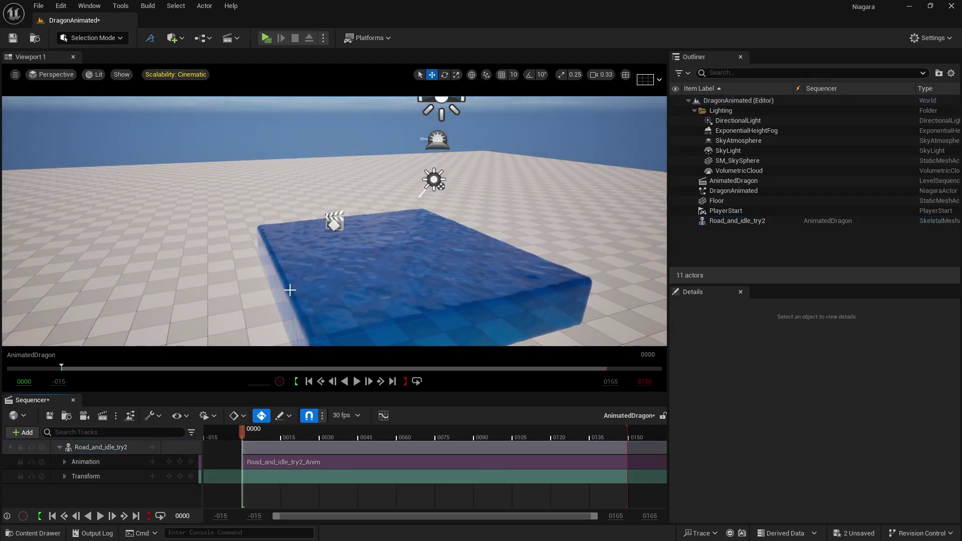
Step: Select the Road_and_idle_try2 actor, focus on it, and frame it together with the water pool
right_click_drag(290, 290, 291, 287)
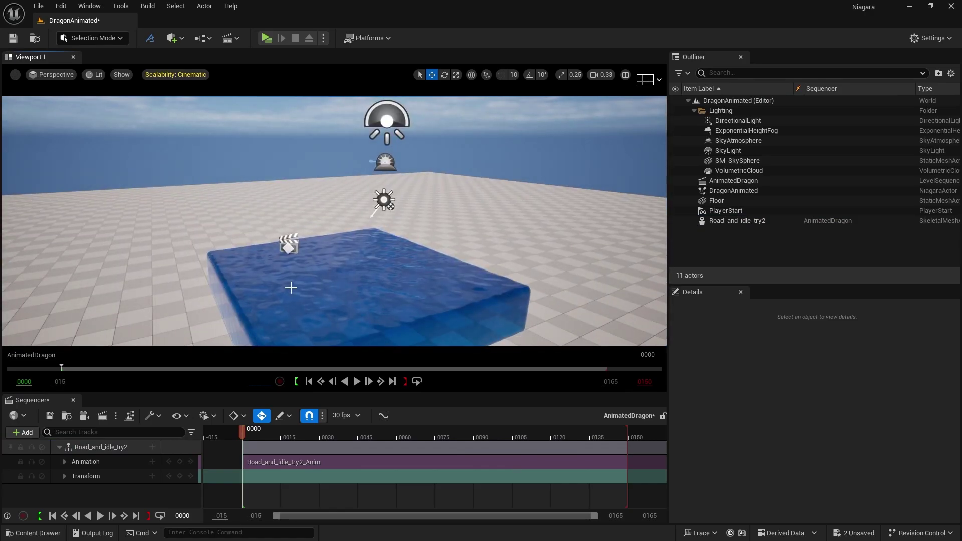
left_click(728, 221)
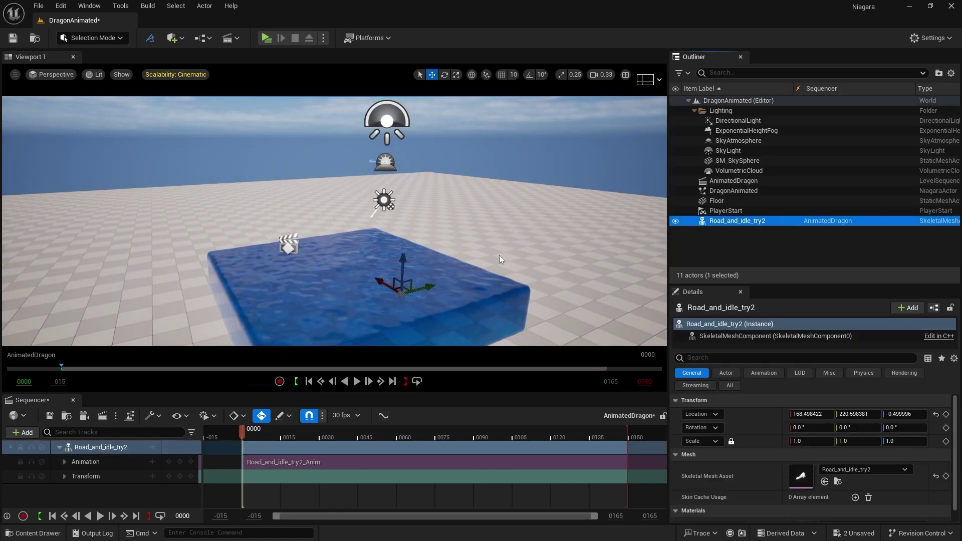
key("f")
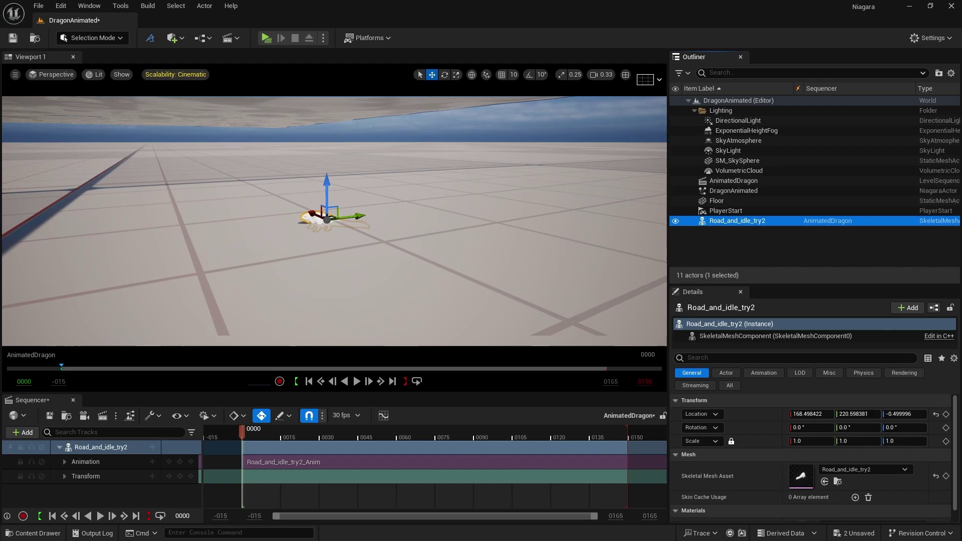
right_click_drag(358, 279, 355, 281)
right_click_drag(330, 339, 330, 331)
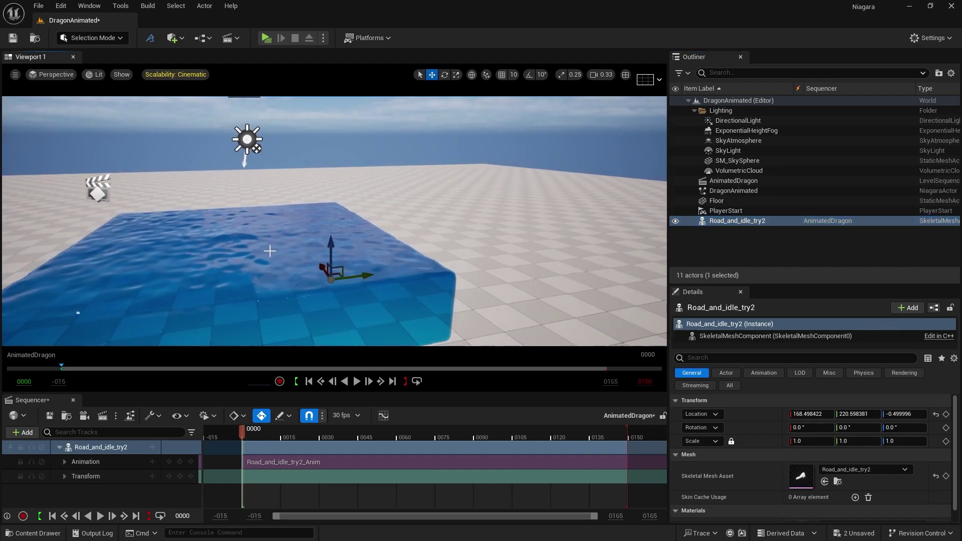
Step: Try uniform scales of 20 and 3 on the Road_and_idle_try2 actor and scrub the sequence to frame 9
left_click(814, 441)
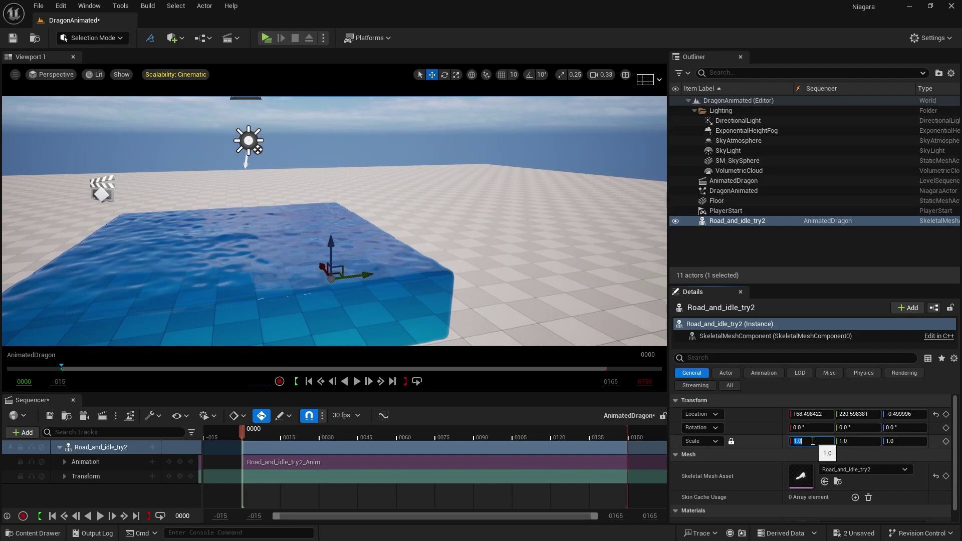
type("20")
key("Return")
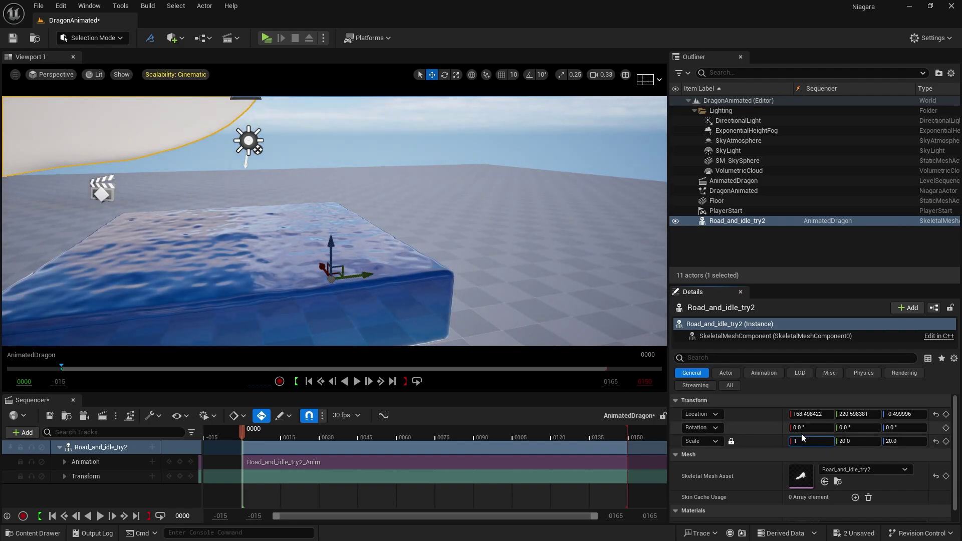
key("Return")
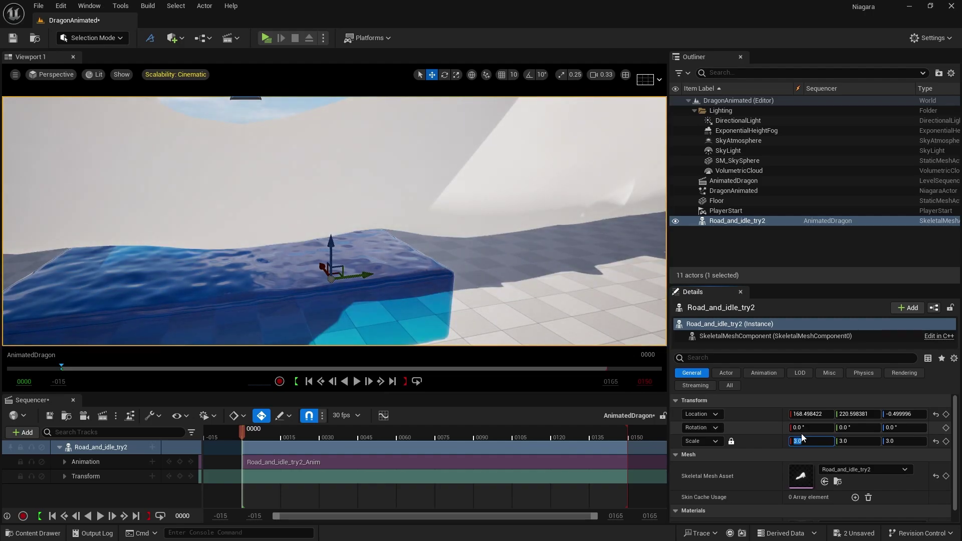
left_click(264, 435)
left_click_drag(265, 434, 268, 434)
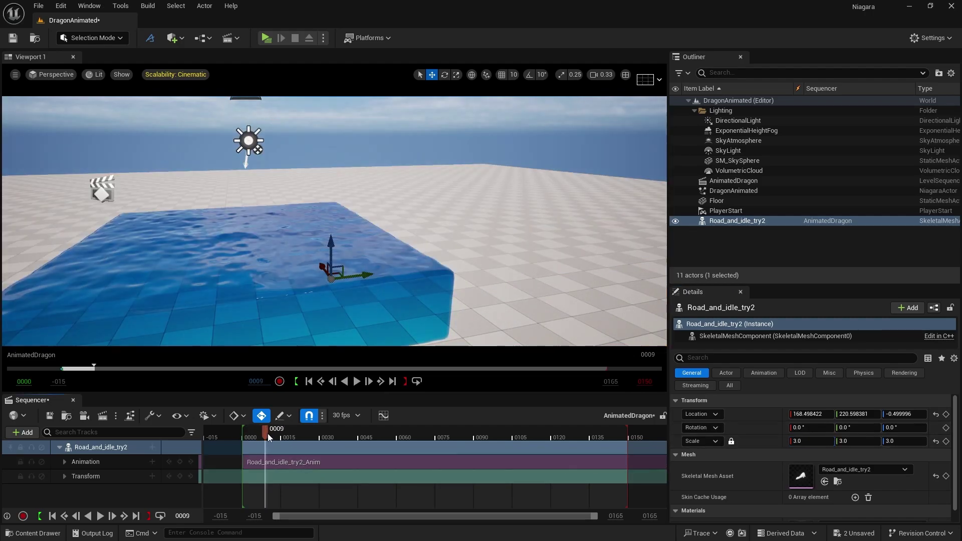
Step: Try a uniform scale of 10 on the Road_and_idle_try2 actor at frame 9
left_click(810, 441)
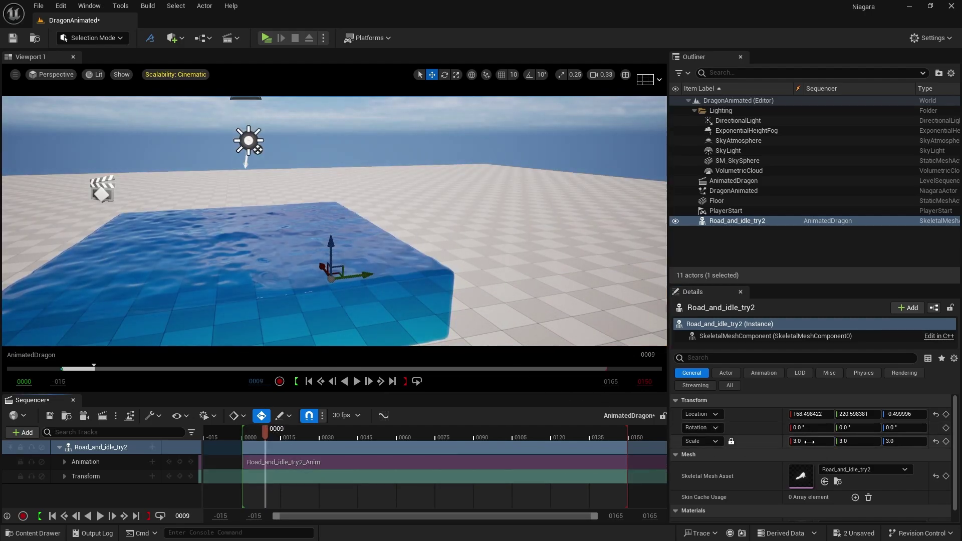
type("10")
key("Return")
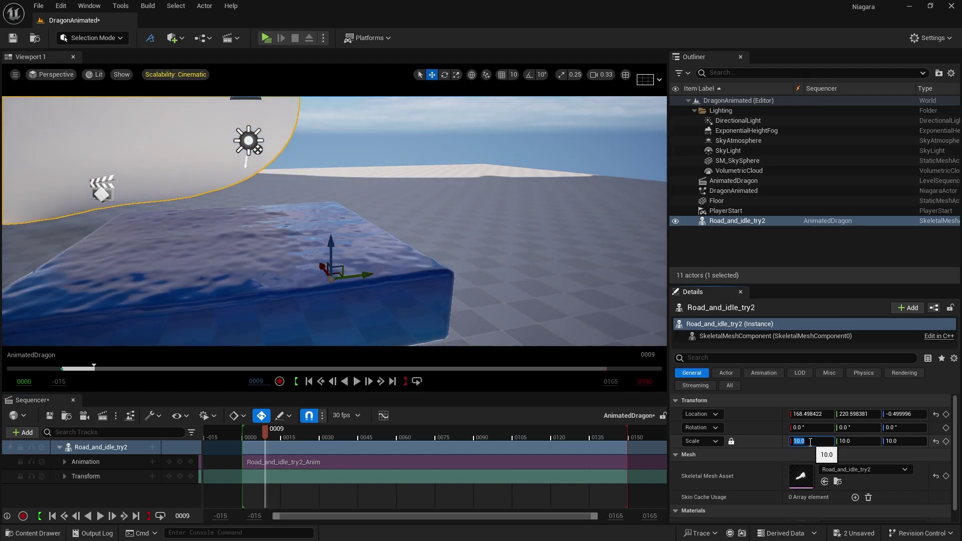
Step: Scrub the sequence to frame 25, scale the creature uniformly to about 145, and switch to the Move tool
left_click_drag(271, 432, 306, 434)
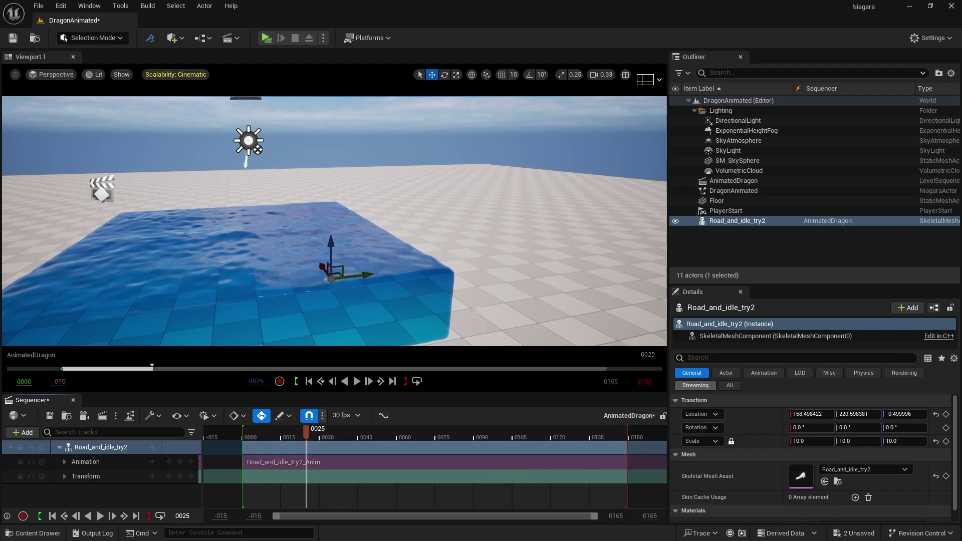
key("r")
left_click_drag(332, 267, 394, 226)
key("e")
key("w")
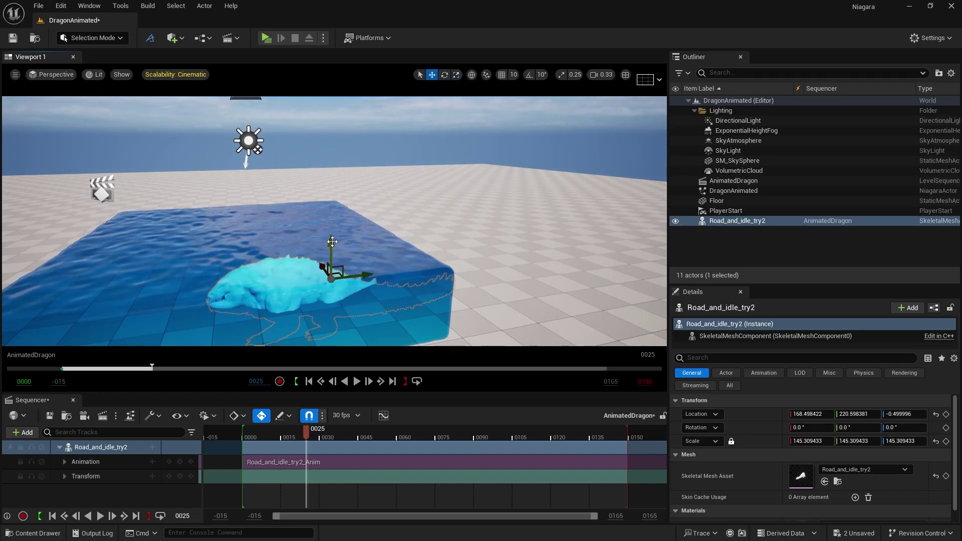
Step: Position the Road_and_idle_try2 creature over the pool at about Y 12, Z 117, and scale it uniformly to about 196
left_click_drag(330, 238, 331, 168)
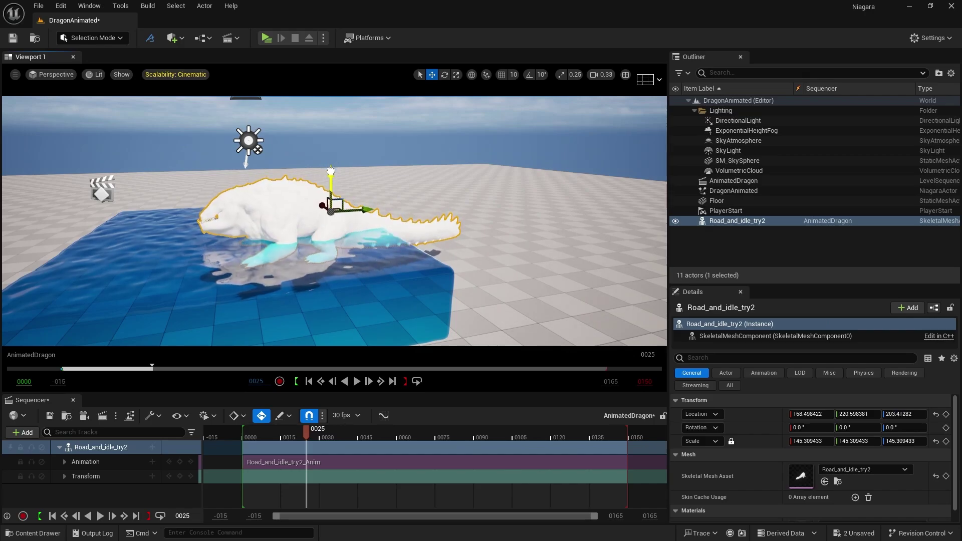
left_click_drag(364, 209, 284, 210)
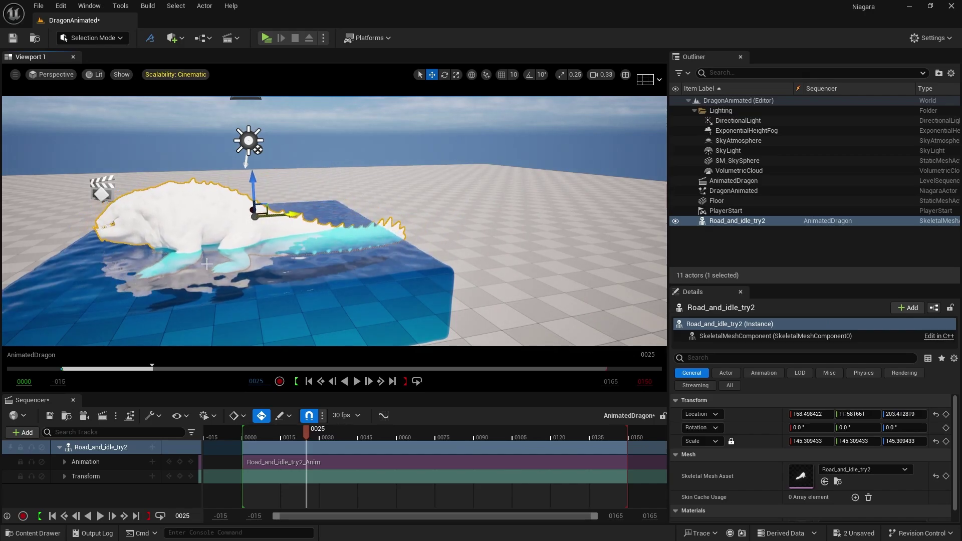
key("f")
left_click_drag(318, 103, 296, 148, "alt")
key("r")
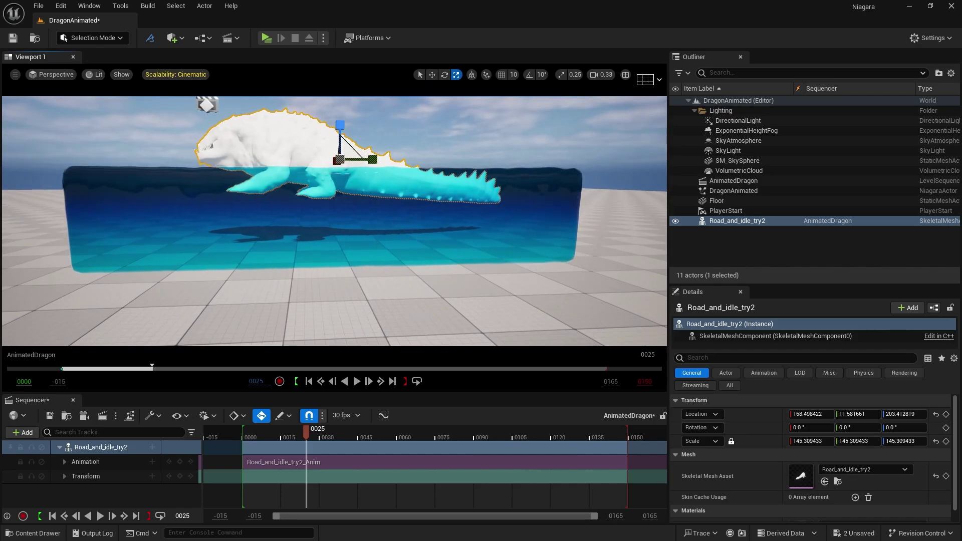
left_click_drag(294, 186, 301, 243, "alt")
key("w")
Step: Play the creature's sequence from the first frame and pause it at frame 64
left_click(52, 516)
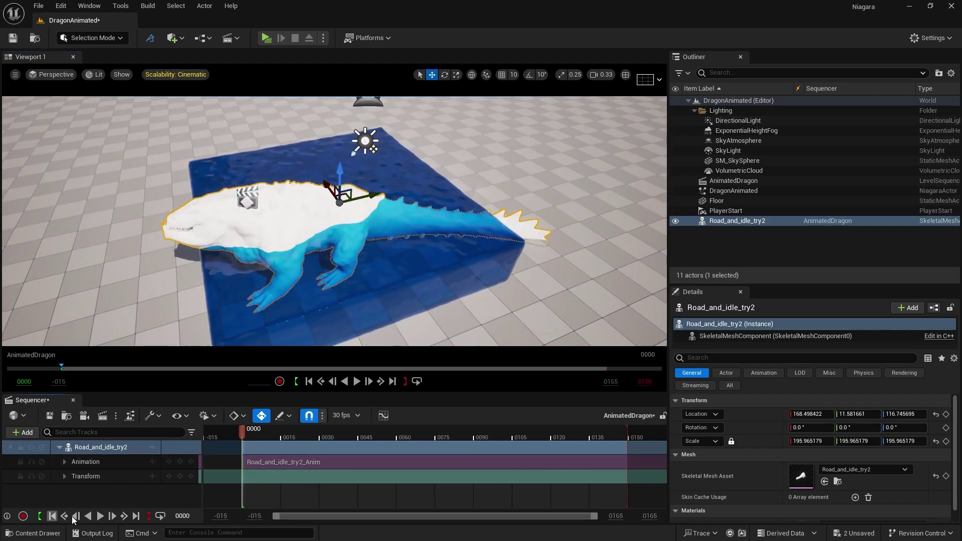
left_click(99, 516)
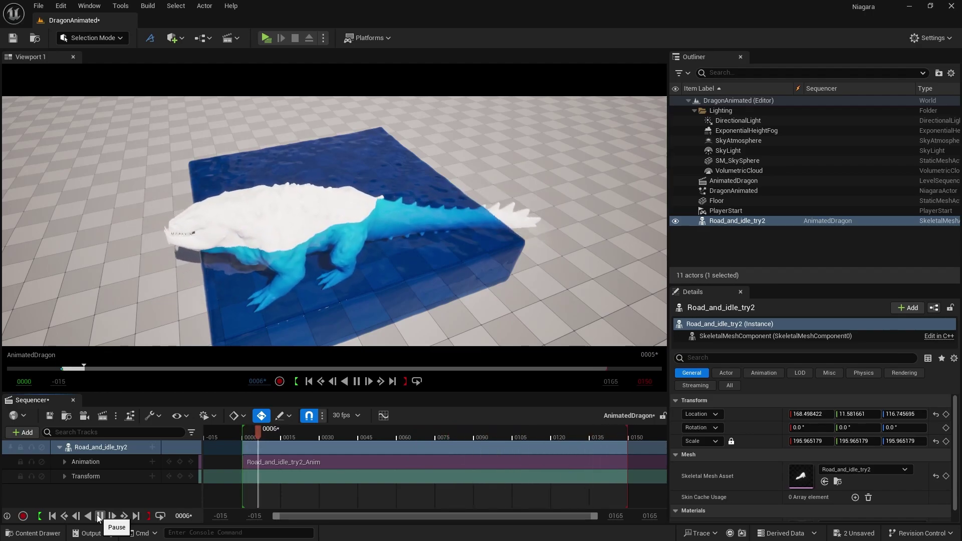
left_click(100, 516)
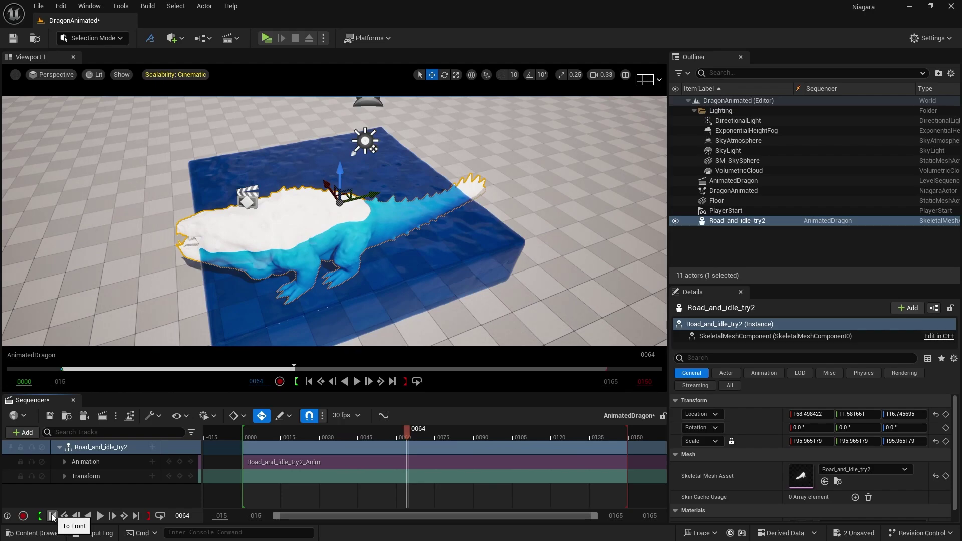
Step: Apply the NewMaterial_Inst material instance to the creature and scrub the sequence to frame 60
left_click(31, 533)
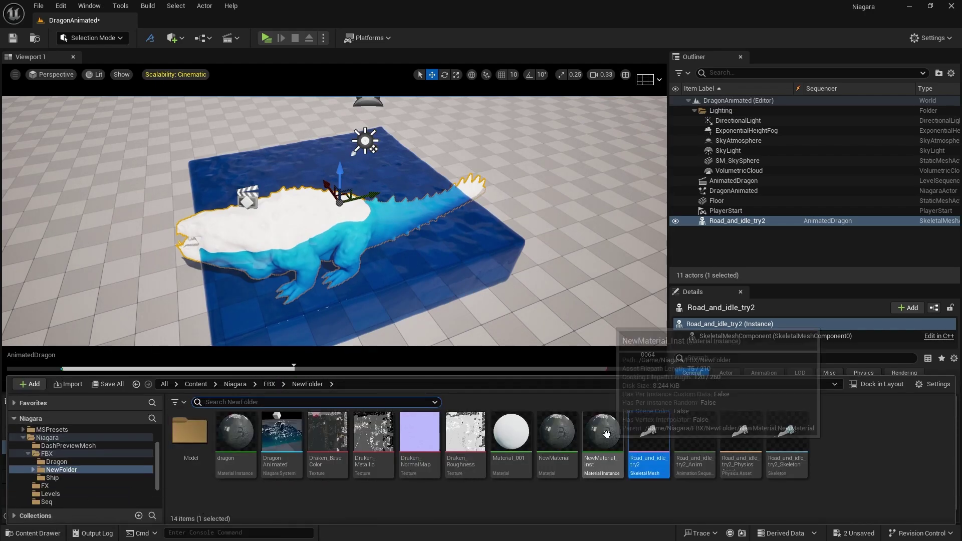
left_click_drag(602, 433, 283, 224)
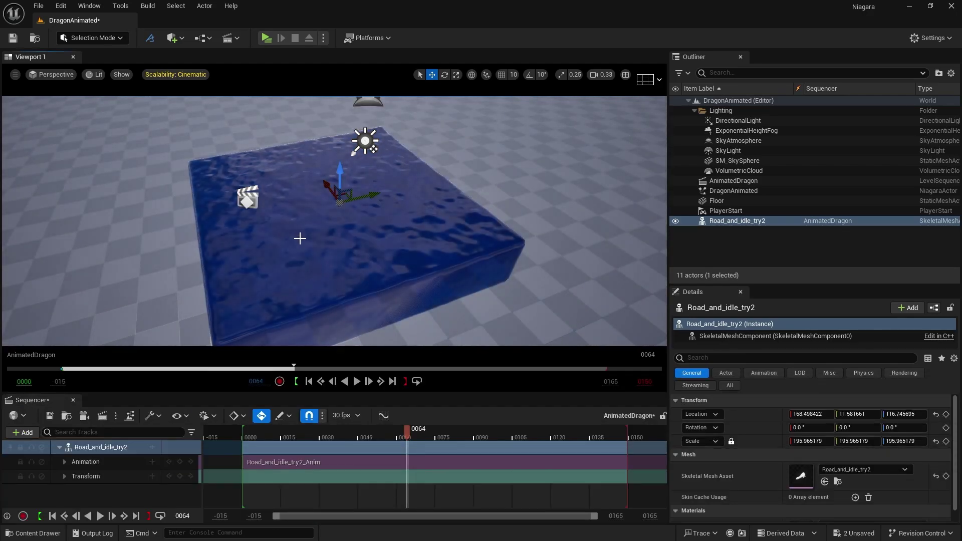
mouse_move(406, 434)
left_mouse_down()
mouse_move(305, 432)
mouse_move(489, 433)
mouse_move(311, 440)
mouse_move(397, 438)
left_mouse_up()
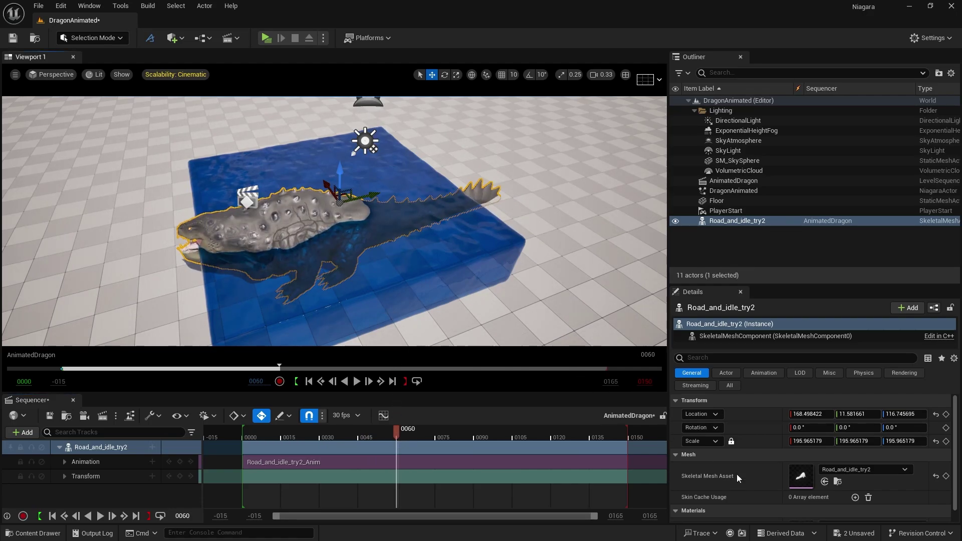
Step: Add an actor tag named collider to the Road_and_idle_try2 actor
left_click(749, 357)
type("t")
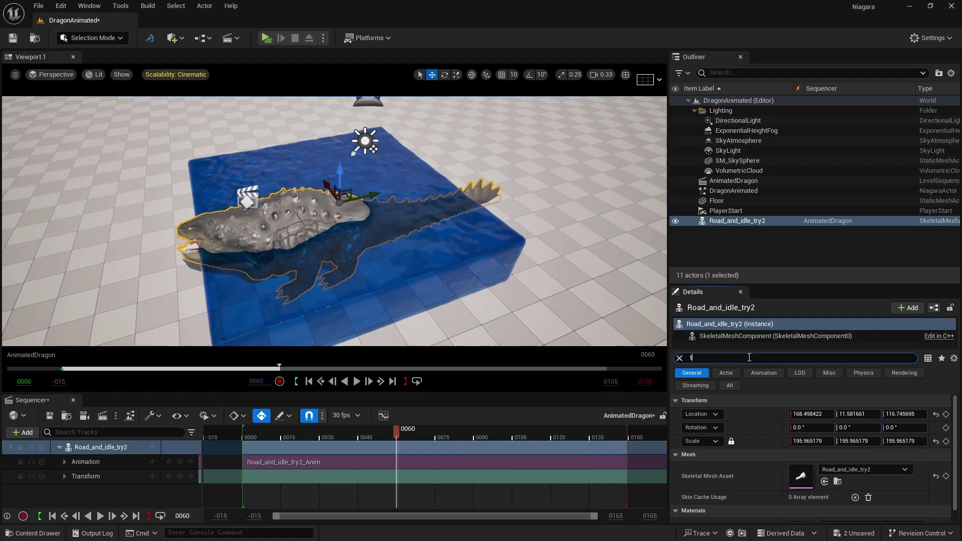
type("ags")
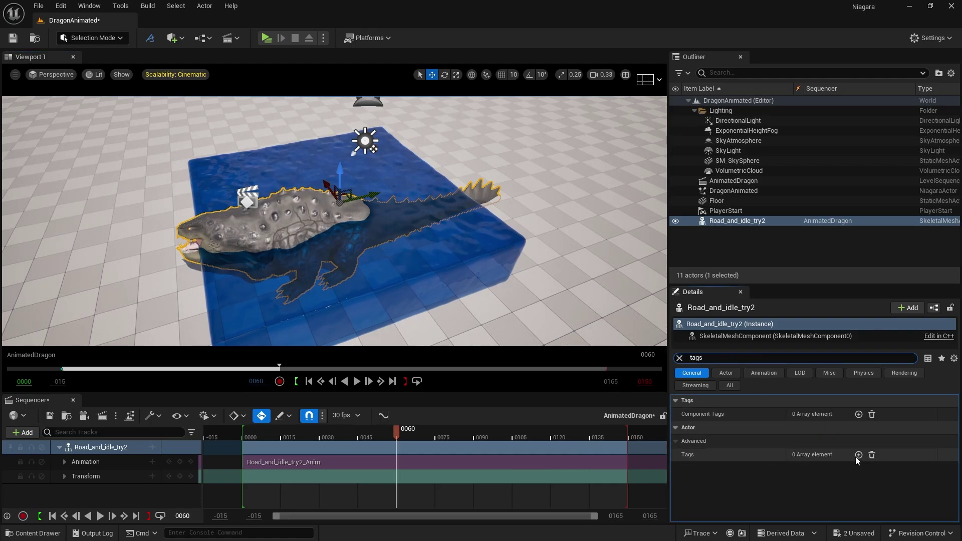
left_click(859, 455)
left_click(813, 468)
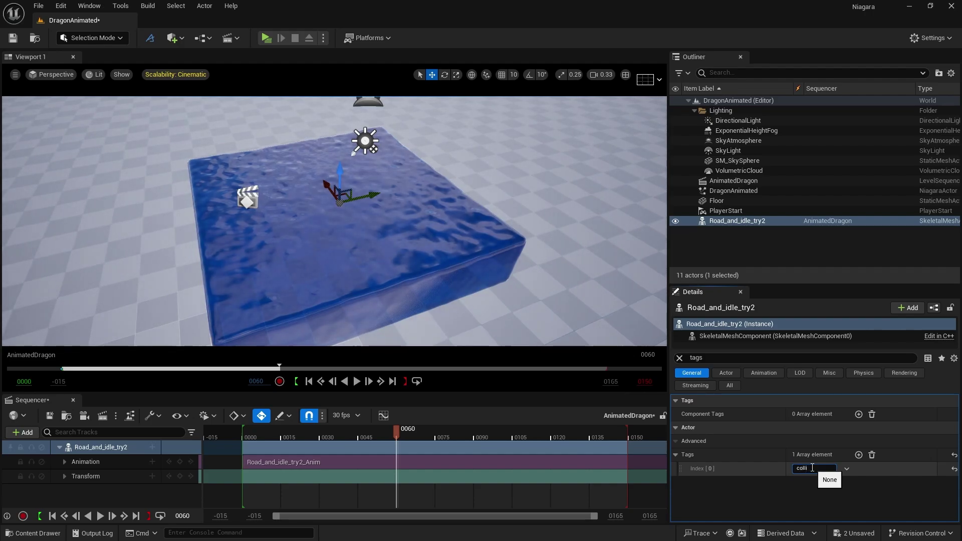
key("Return")
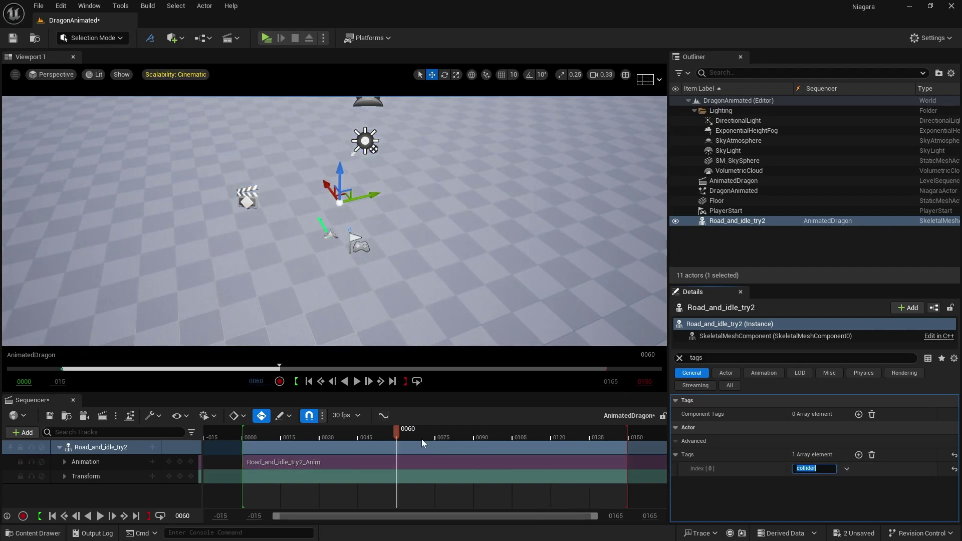
Step: Scrub the sequence back to frame 6, rewind it to the start and play it to check the collision
left_click_drag(383, 428, 258, 435)
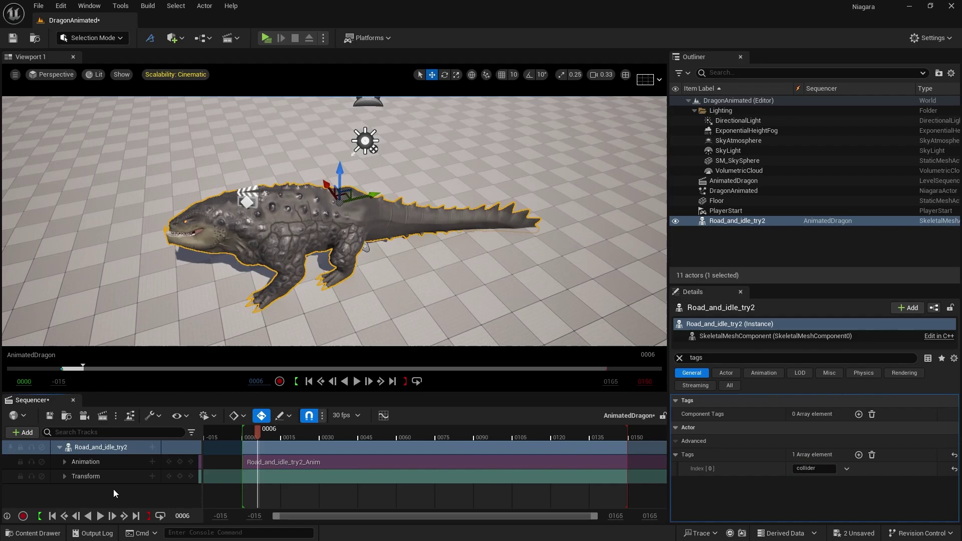
left_click(54, 516)
left_click(99, 517)
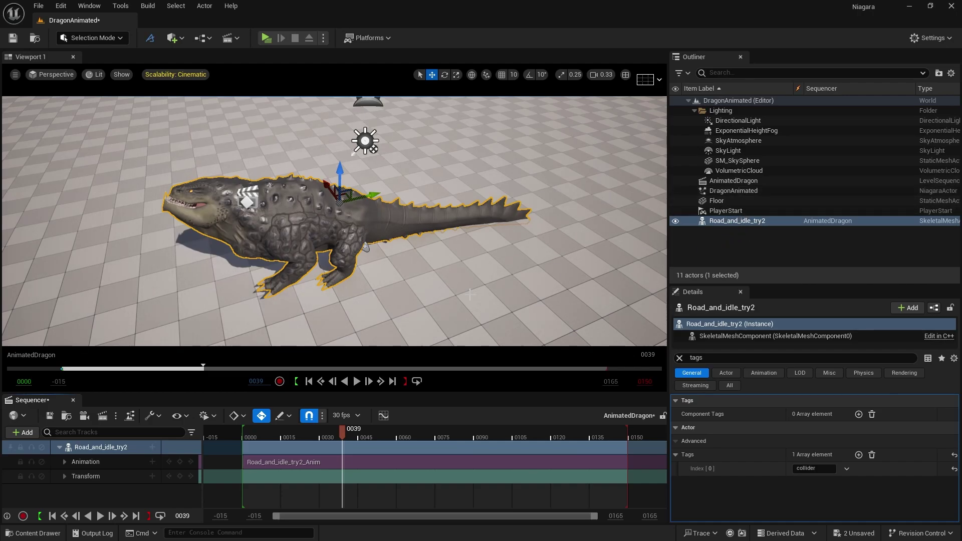
Step: Select the DragonAnimated Niagara actor, clear its property filter, and play its system's timeline in the Niagara editor before minimizing that window
left_click(738, 191)
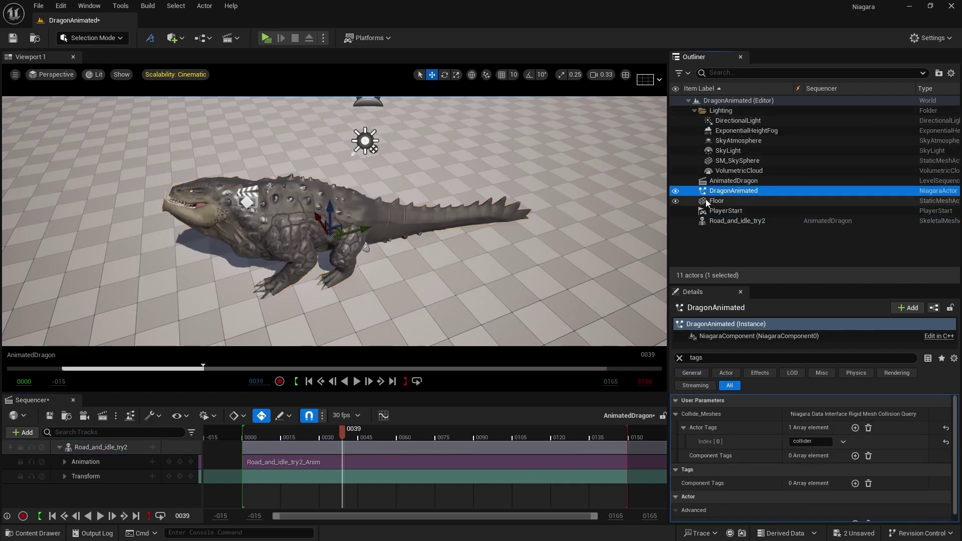
left_click(680, 359)
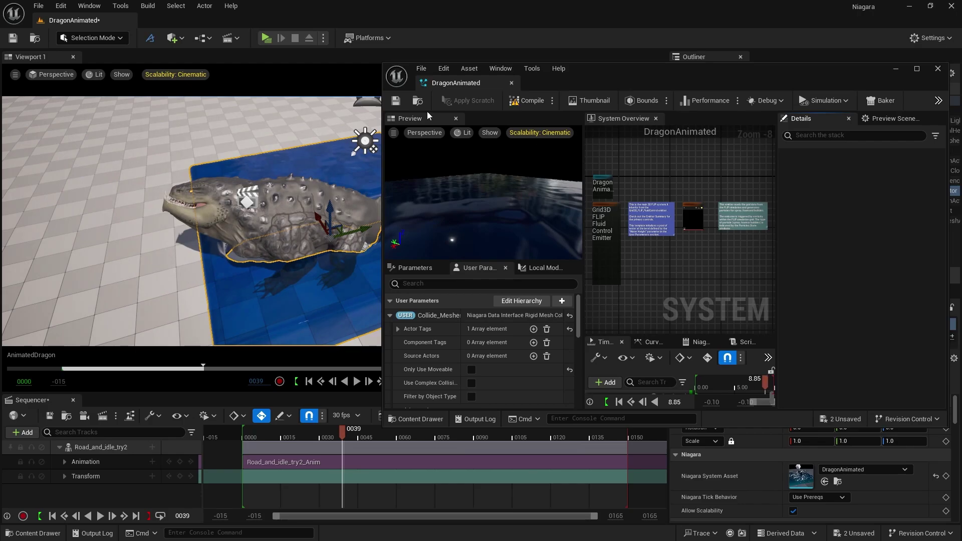
left_click_drag(382, 67, 272, 33)
left_click(596, 402)
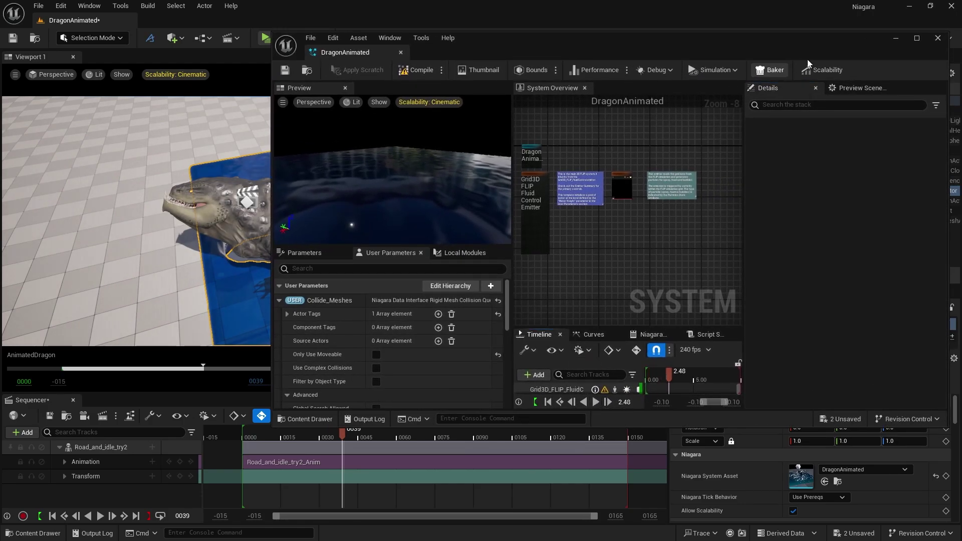
left_click(896, 38)
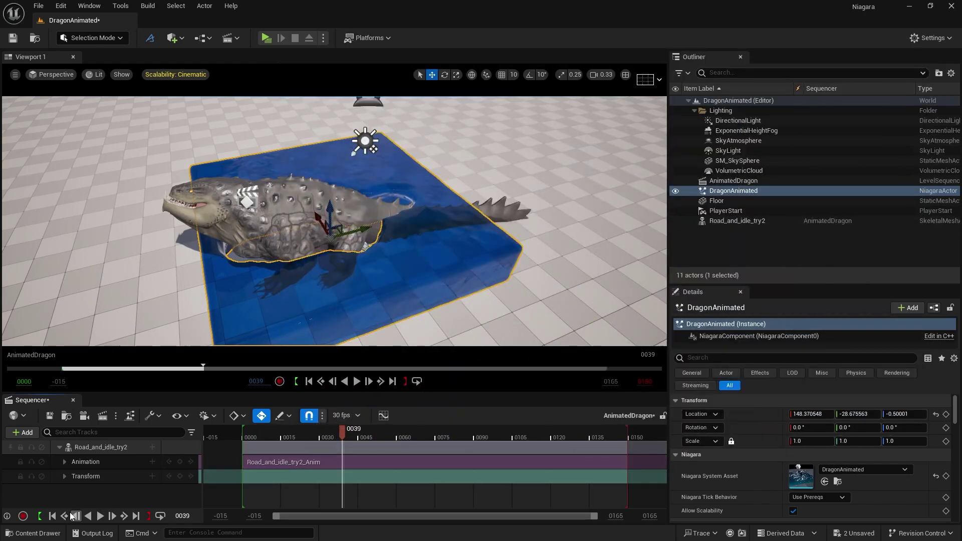
Step: Play the sequence from the start to check the water interaction, stop it, and rewind to frame 0
left_click(52, 516)
left_click(100, 516)
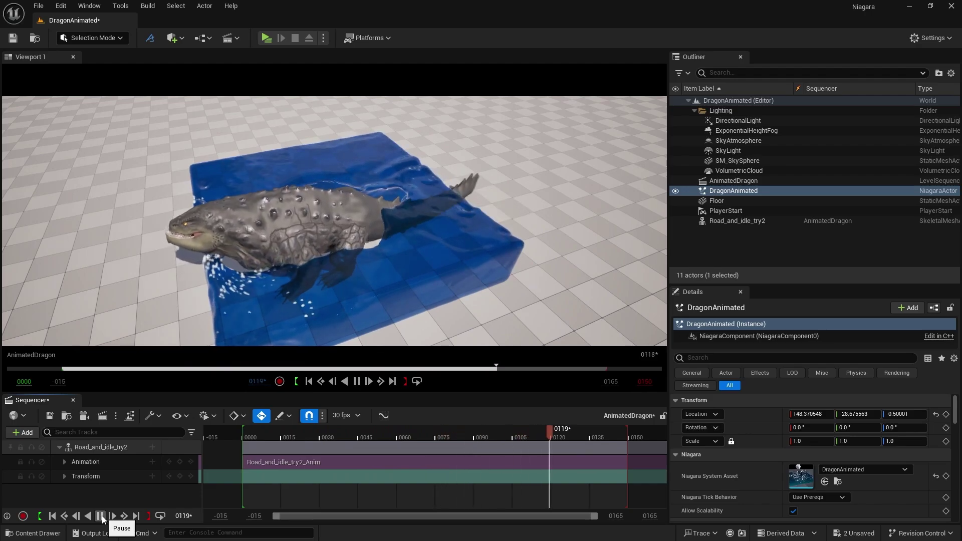
left_click(101, 516)
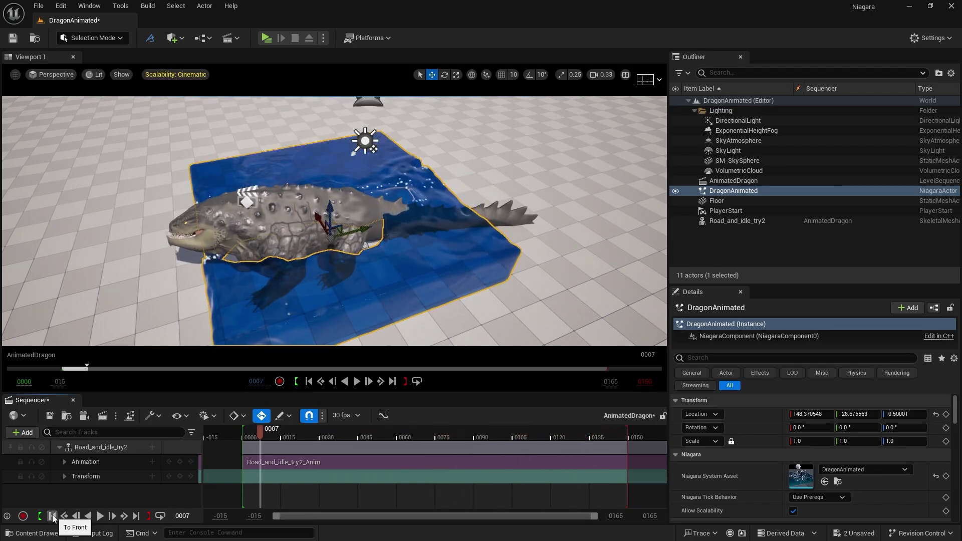
left_click(52, 517)
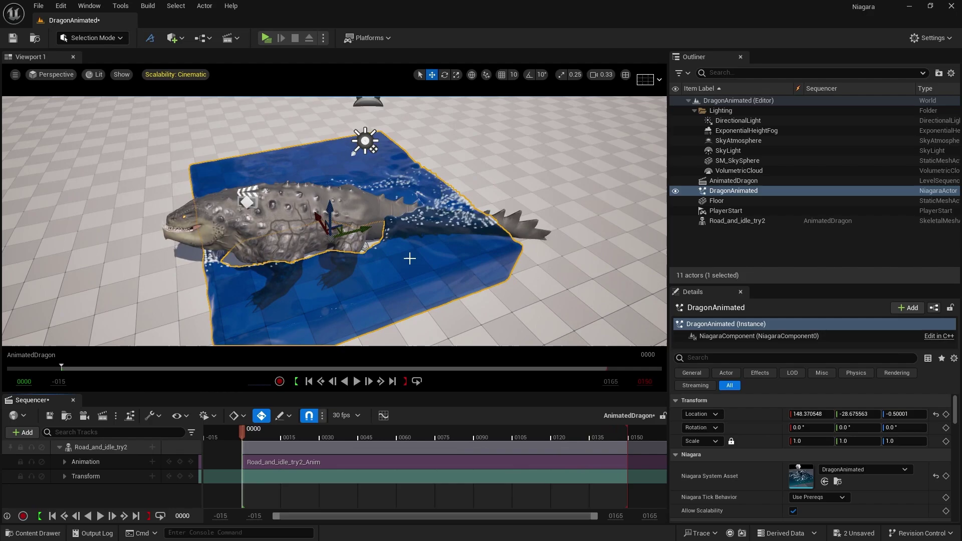
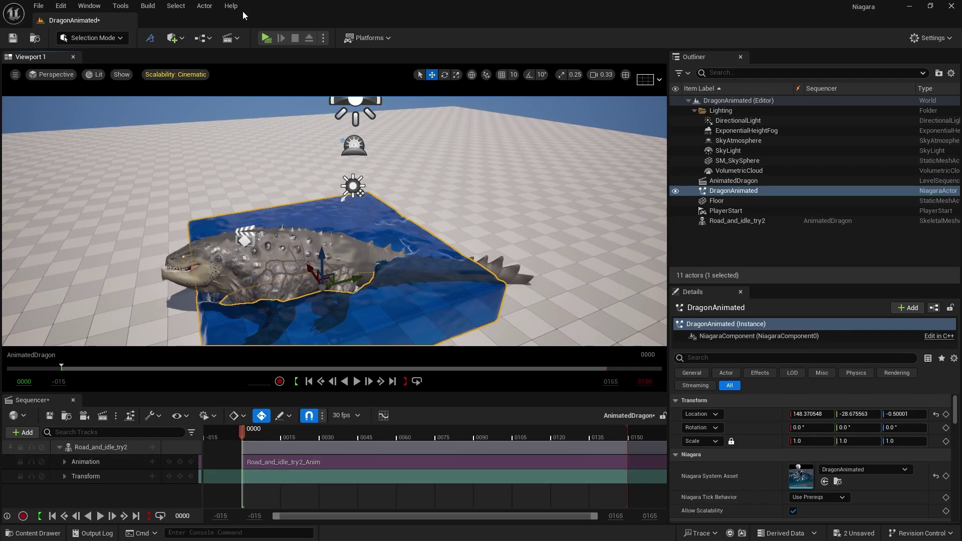
Step: Reopen the DragonAnimated Niagara system and select the Grid3D_FLIP_FluidControl emitter in its overview
double_click(801, 476)
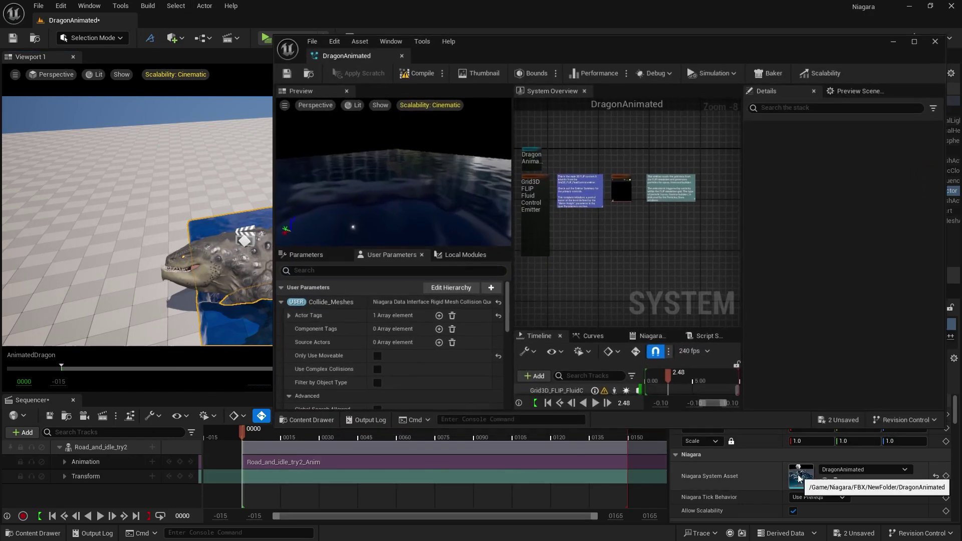
scroll(533, 187, "up", 7)
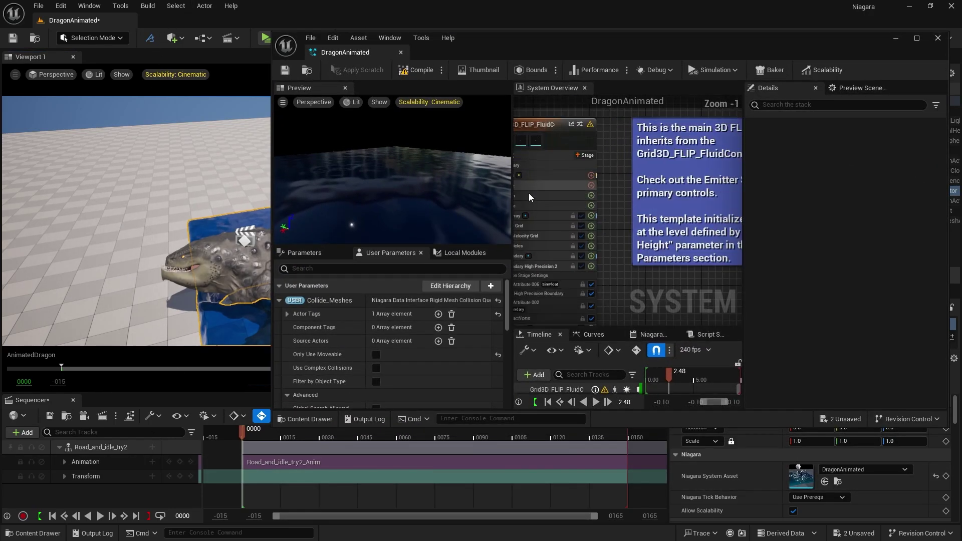
right_click_drag(634, 218, 693, 254)
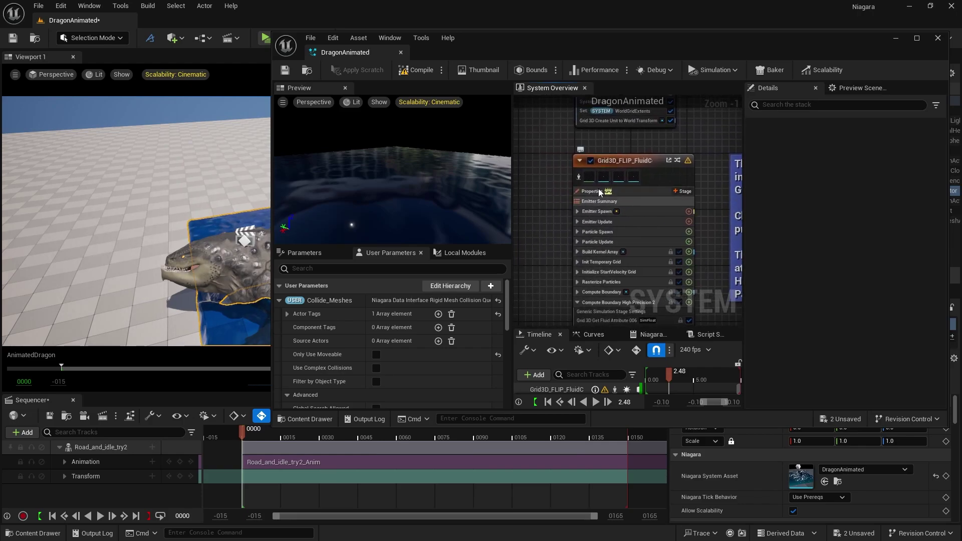
left_click(629, 161)
Step: Try World Grid Extents of 1000 in X and 1200 in Y in the system's user parameters
scroll(342, 331, "down", 5)
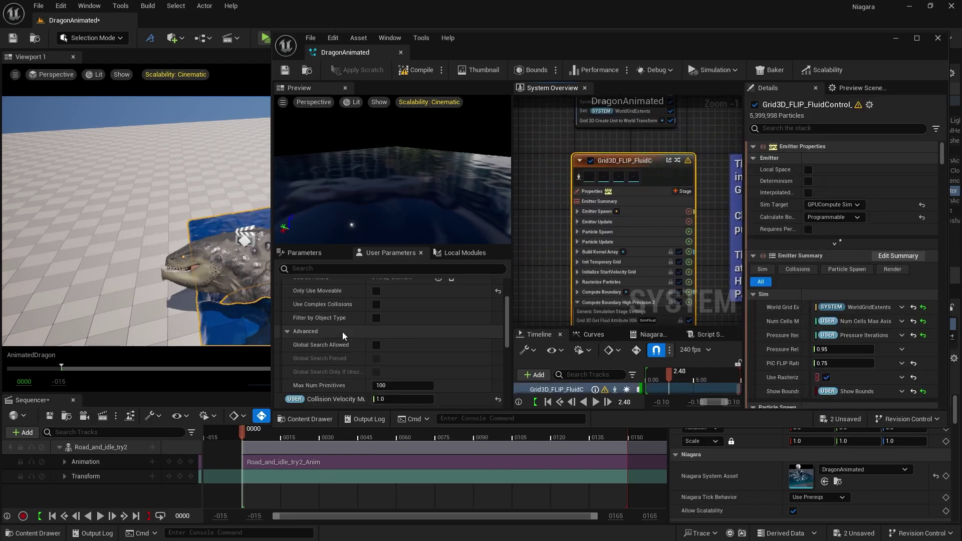
scroll(342, 332, "down", 5)
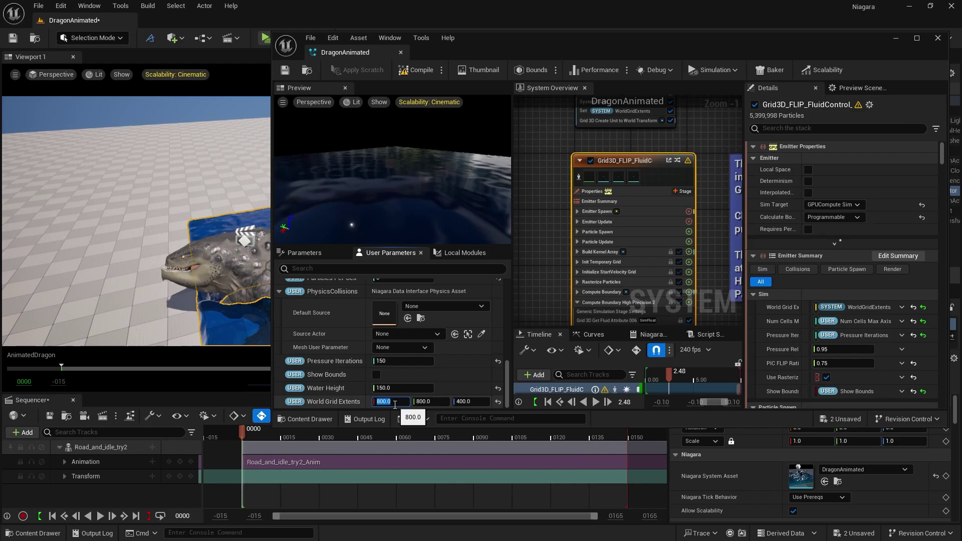
type("1000")
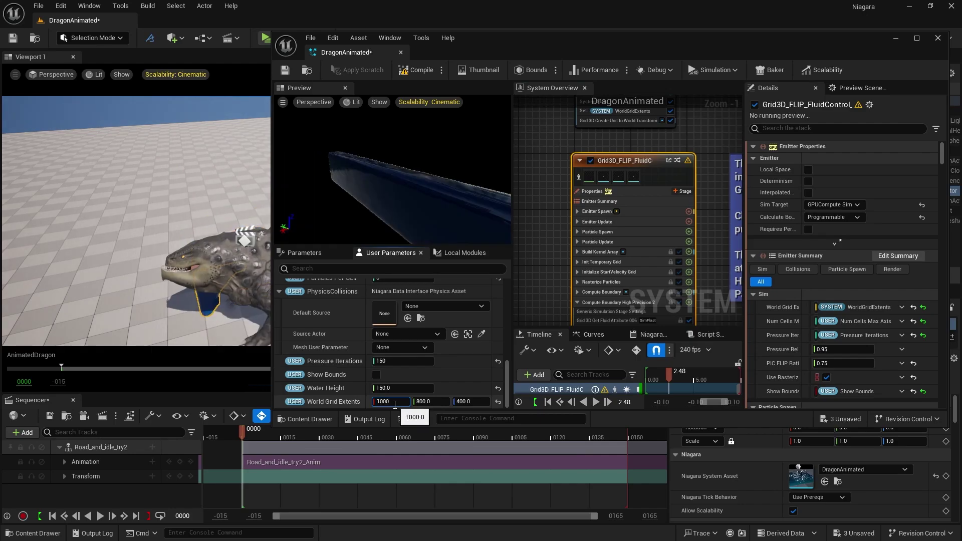
key("Tab")
type("12")
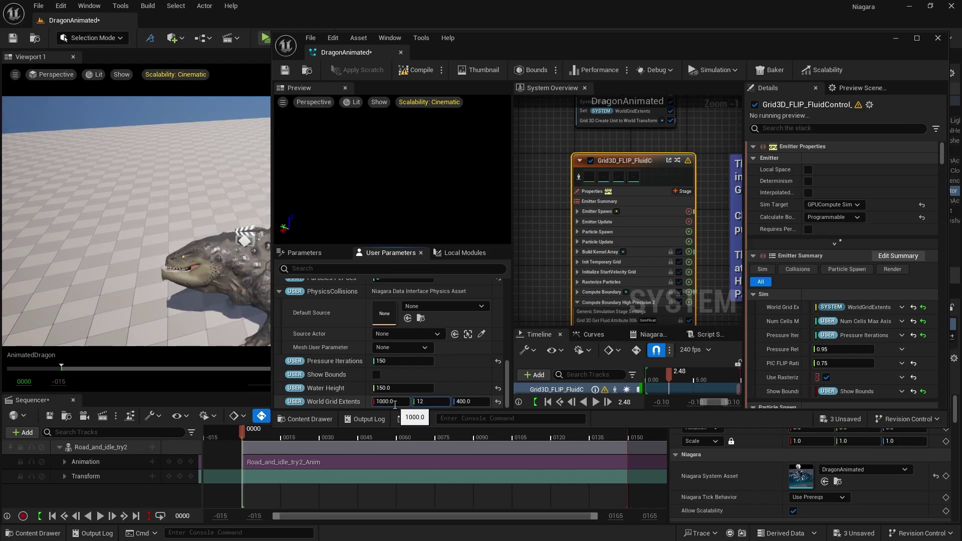
type("00")
key("Tab")
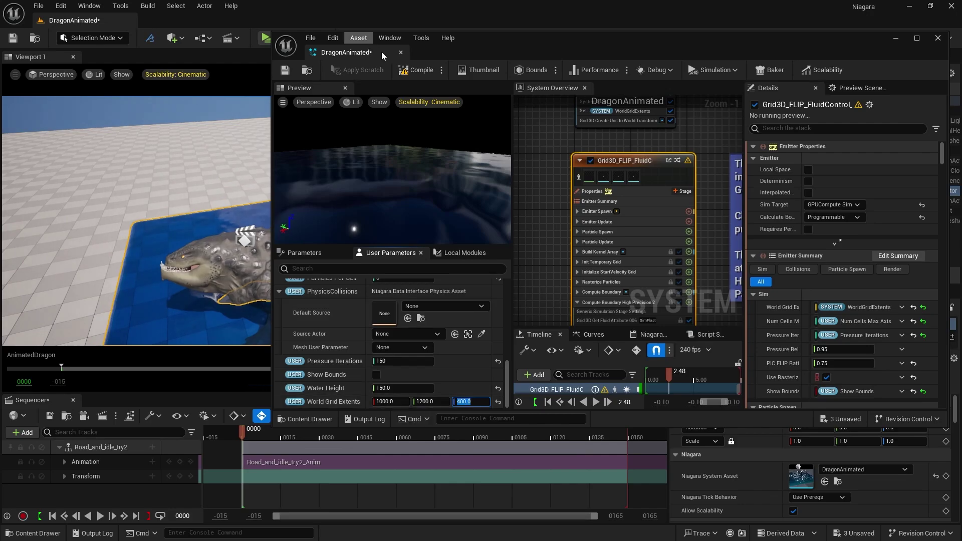
Step: Move the Niagara editor clear of the viewport and set the World Grid Extents to 1200 in X and 1800 in Y
left_click_drag(468, 47, 628, 133)
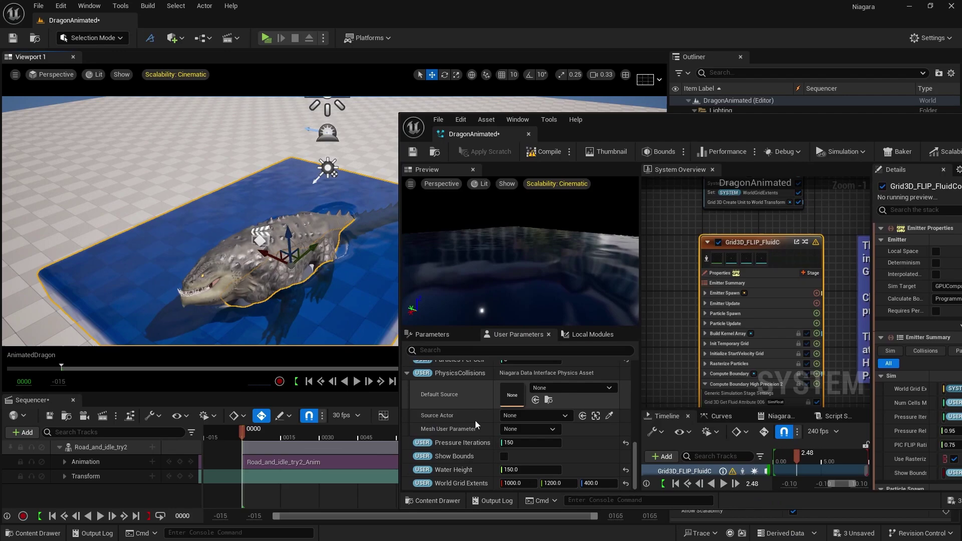
left_click(517, 484)
type("12")
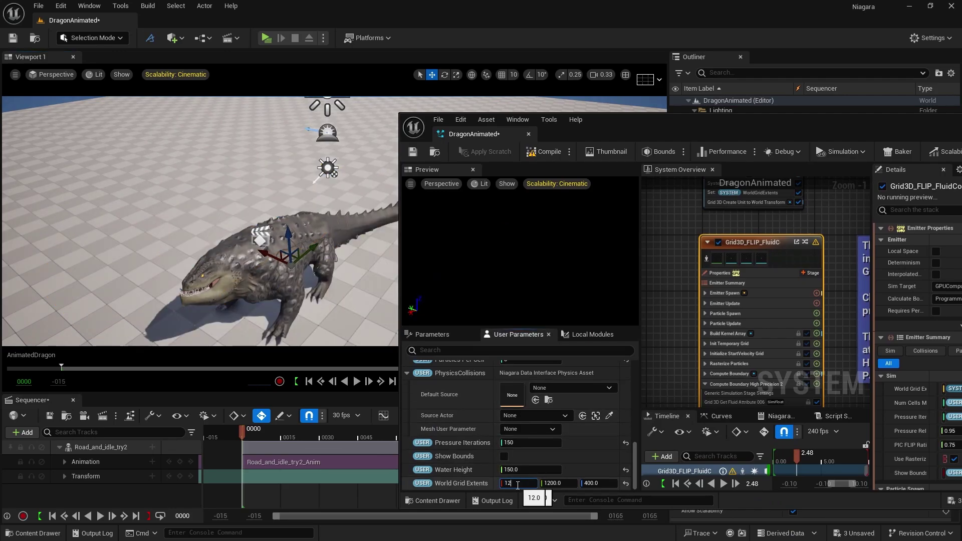
type("00")
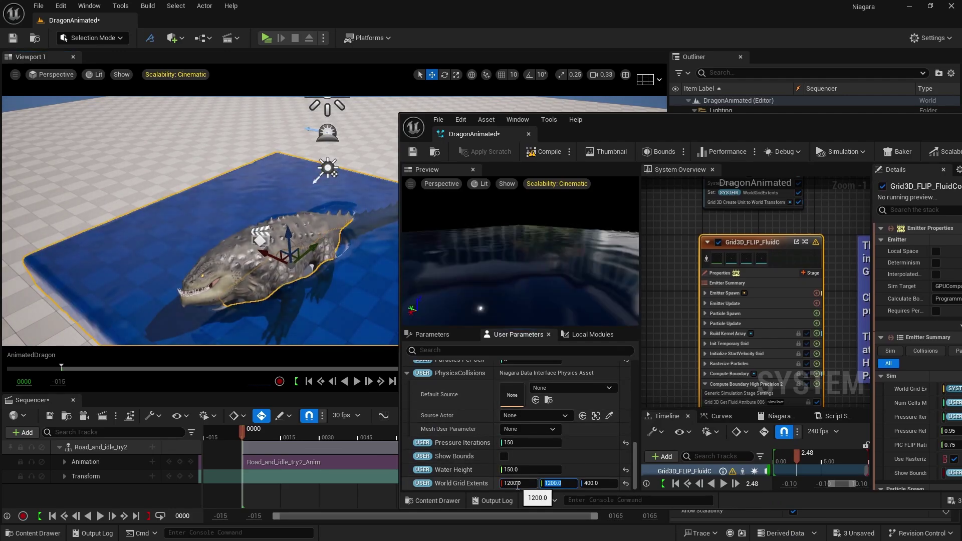
type("1800")
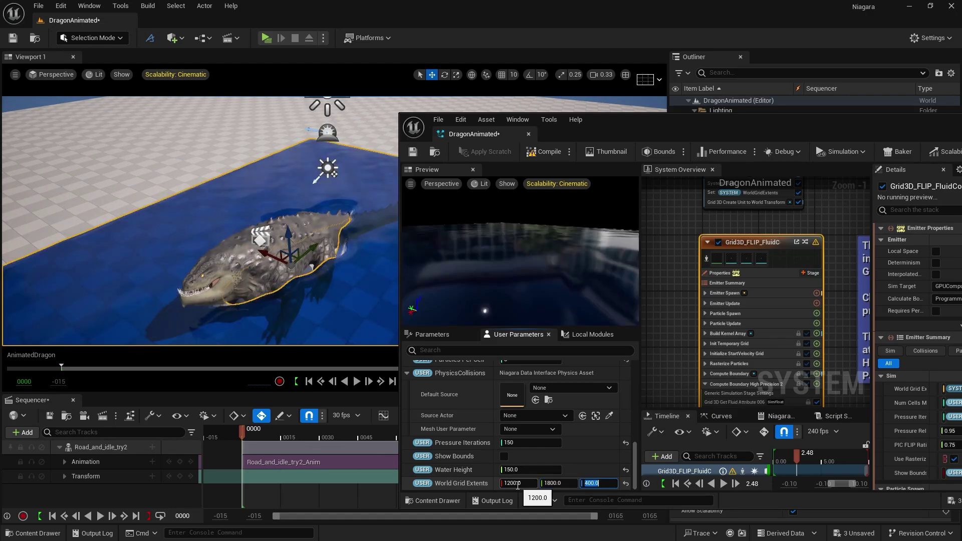
Step: Set the X value of the World Grid Extents to 1500 in the system's user parameters
key("Return")
right_click_drag(201, 221, 150, 210)
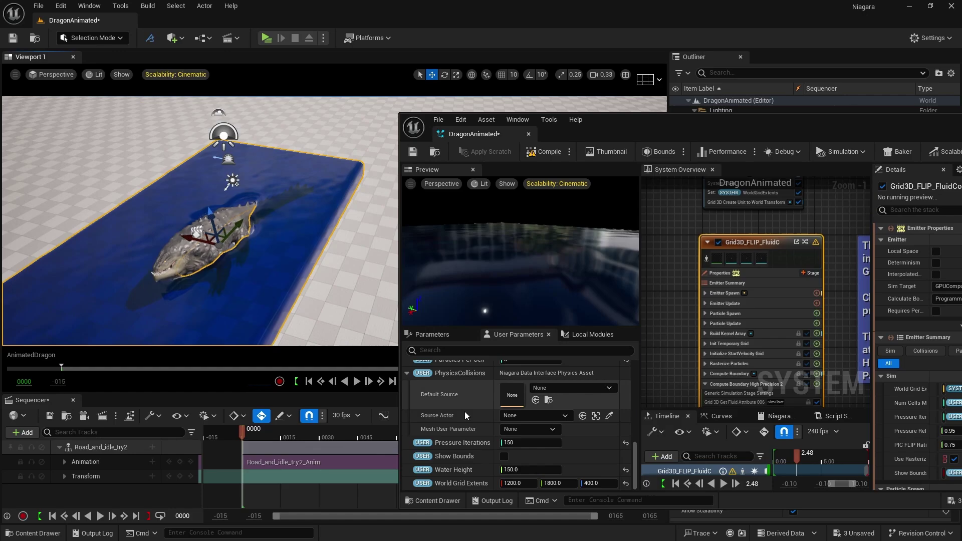
type("1500")
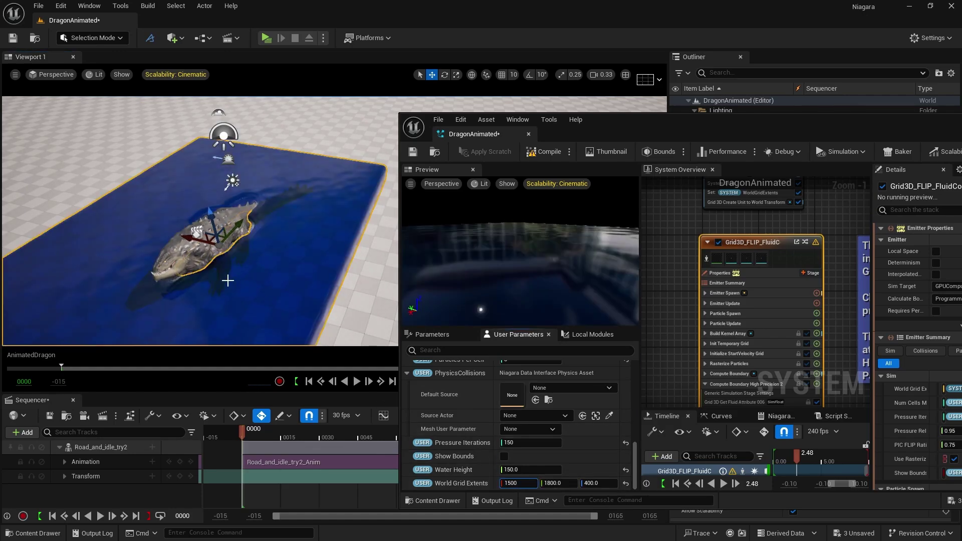
key("Return")
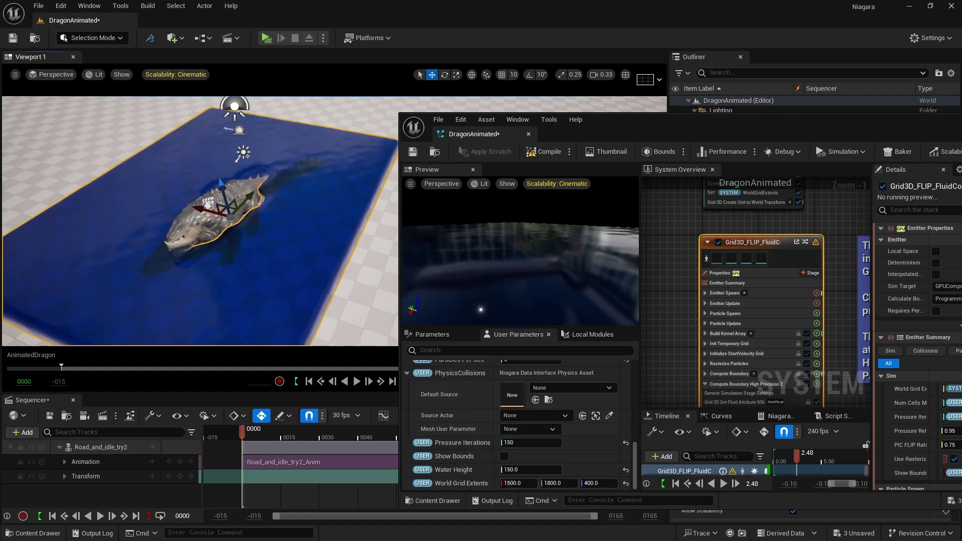
Step: Try Num Cells Max Axis values of 200 and 128 in the user parameters, and set it back to 64
scroll(453, 435, "down", 5)
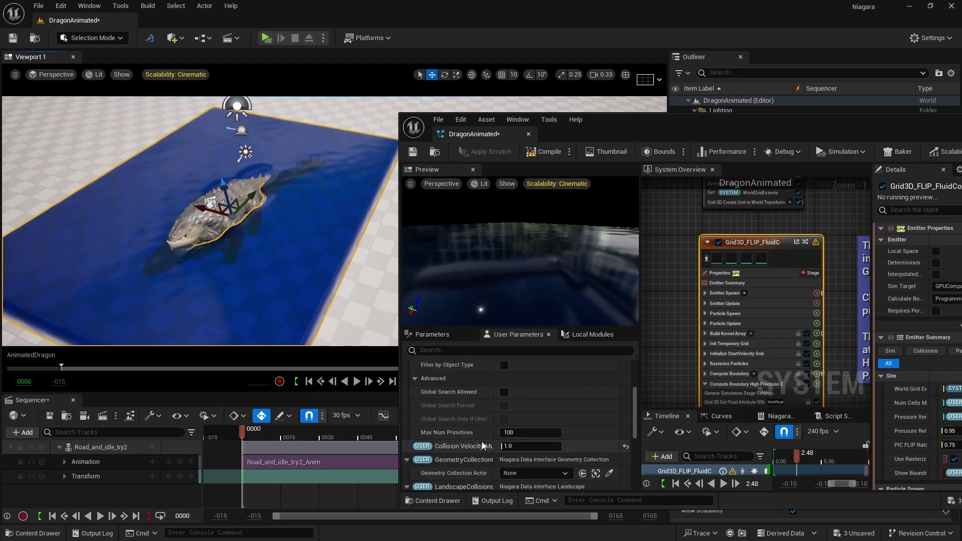
scroll(480, 437, "down", 2)
scroll(479, 436, "down", 4)
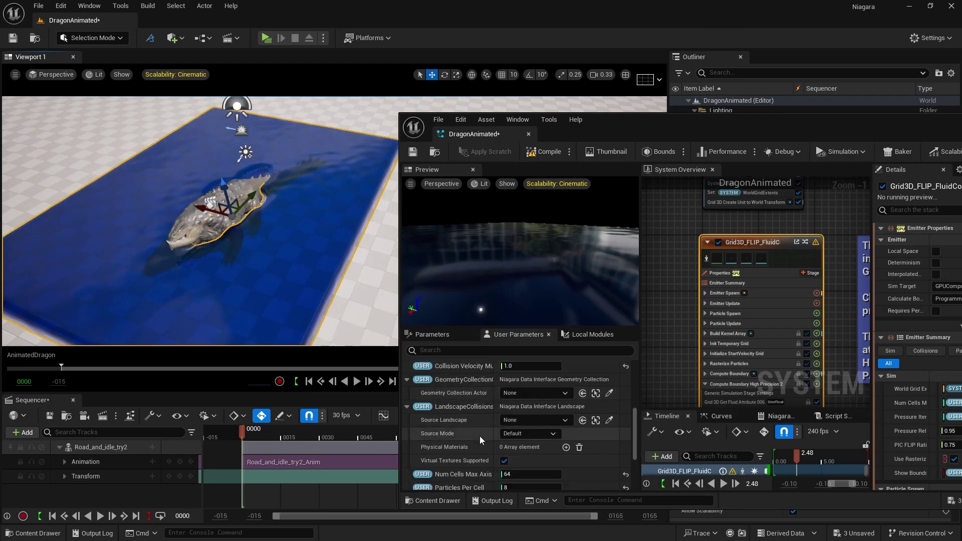
left_click(517, 460)
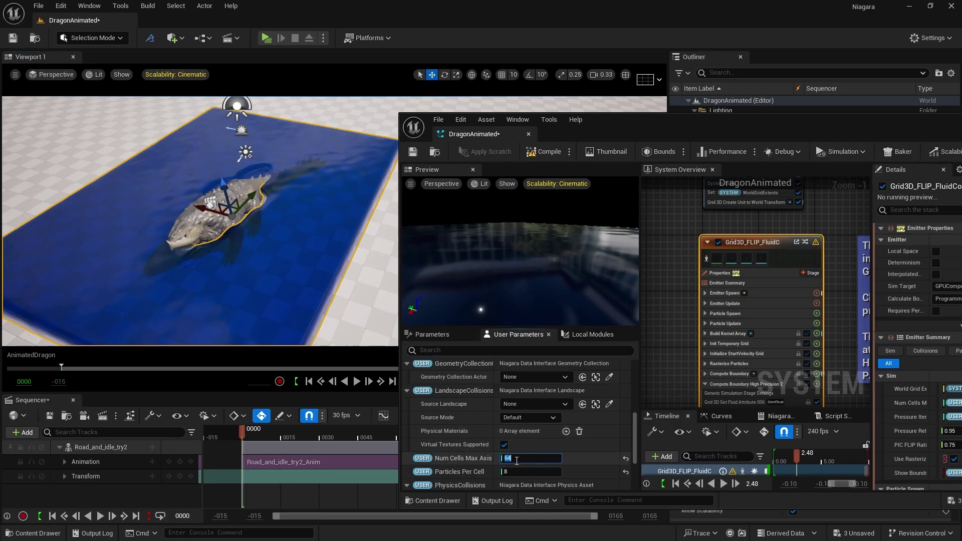
type("200")
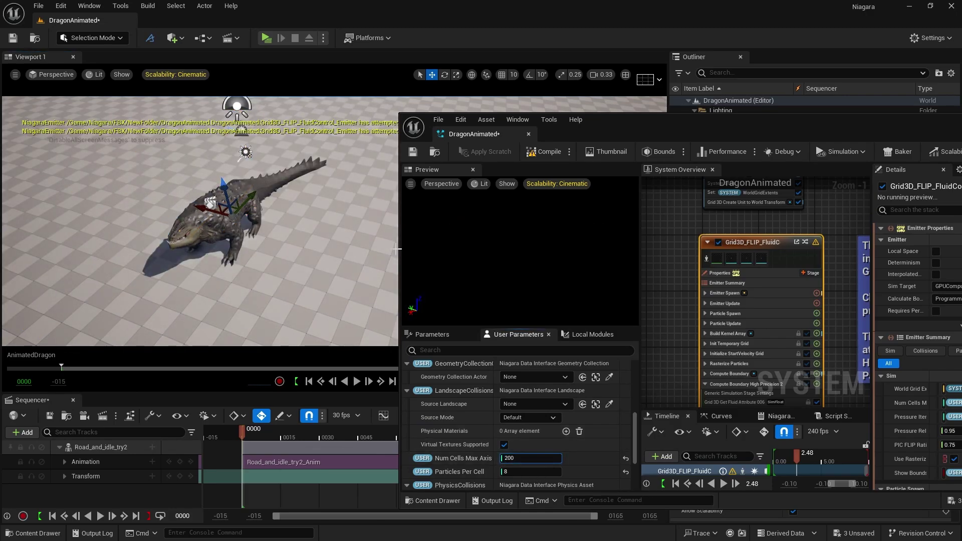
left_click_drag(516, 459, 499, 453)
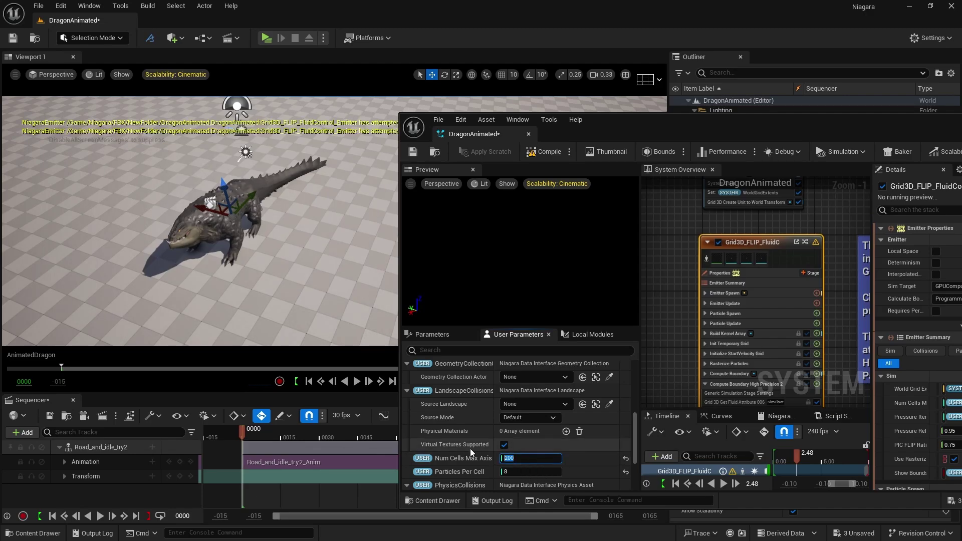
type("128")
double_click(512, 458)
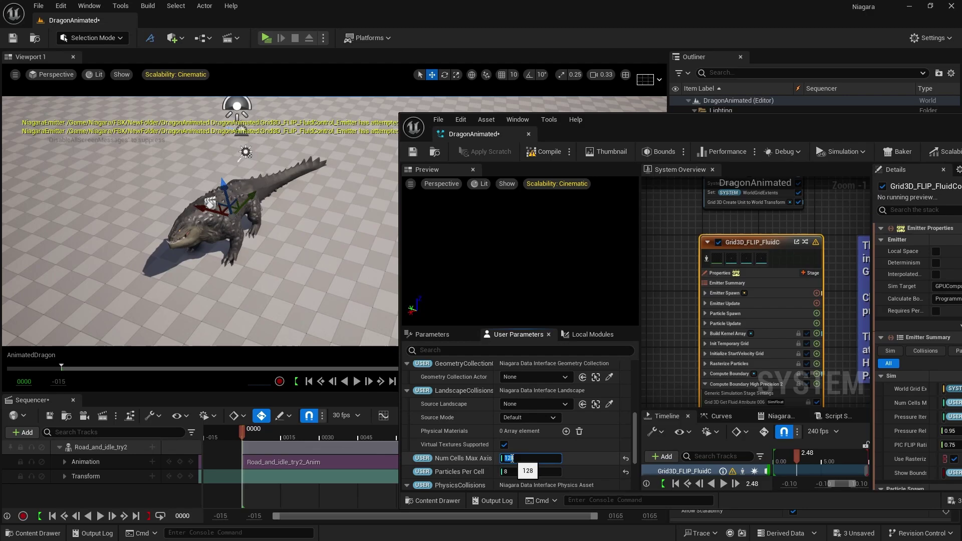
type("64")
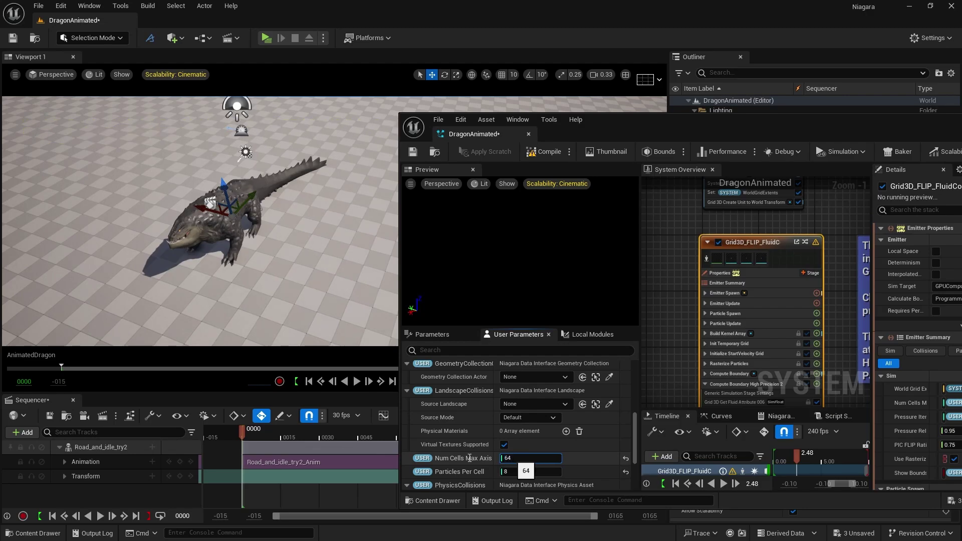
key("Return")
Step: Set Pressure Iterations to 200, then save the DragonAnimated Niagara system and close its editor
scroll(461, 456, "down", 3)
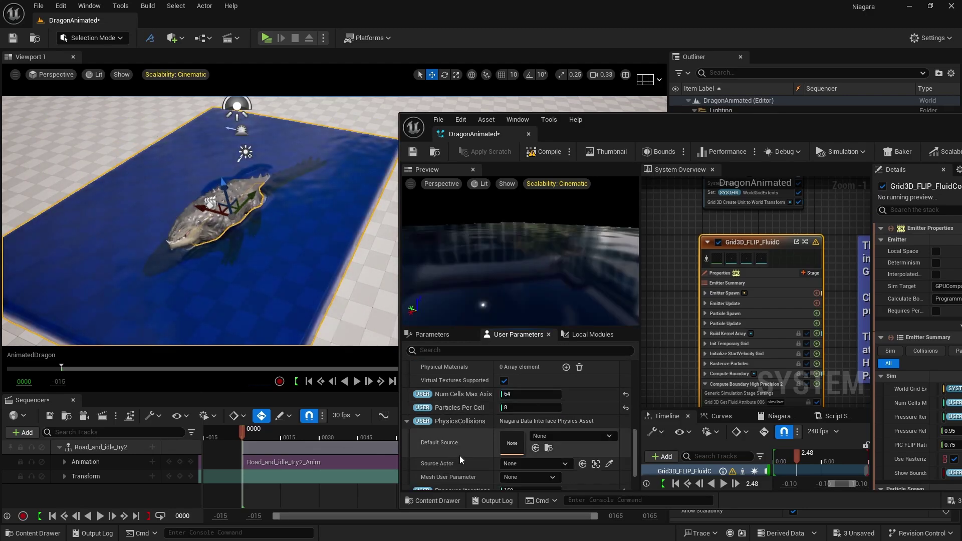
scroll(460, 456, "down", 2)
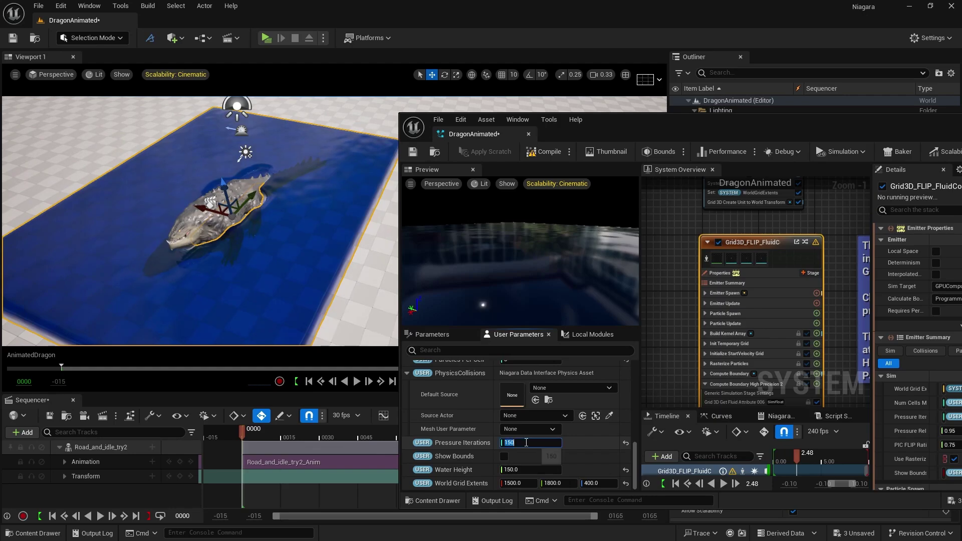
type("20")
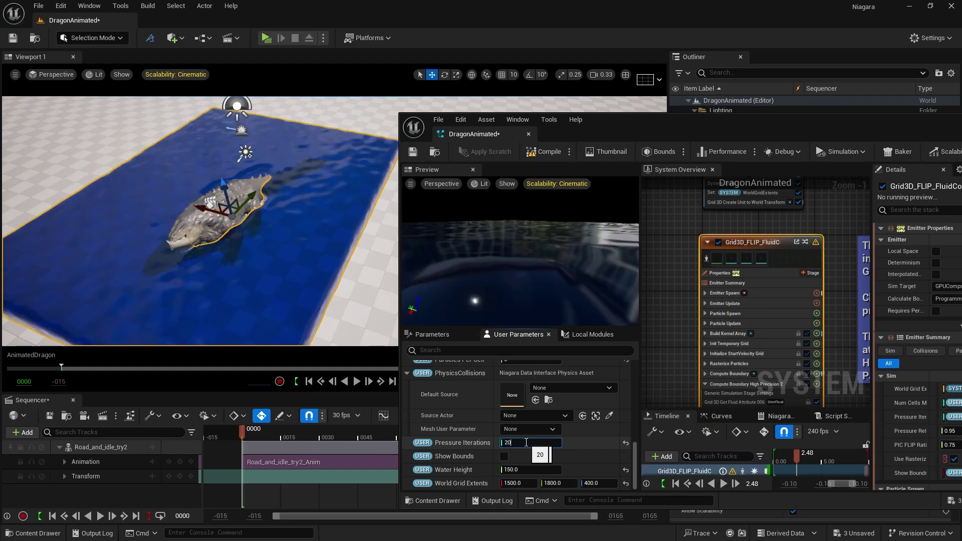
type("0")
left_click(421, 151)
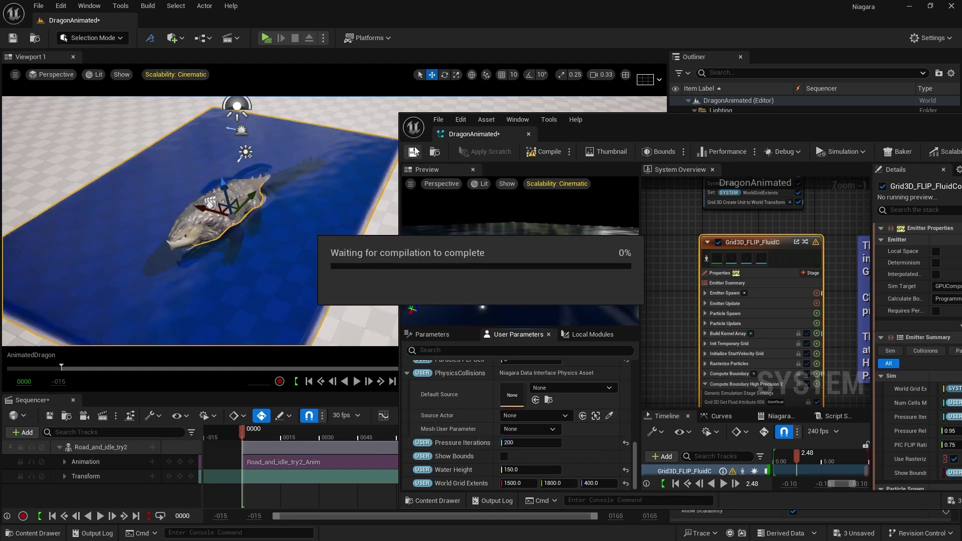
left_click(529, 134)
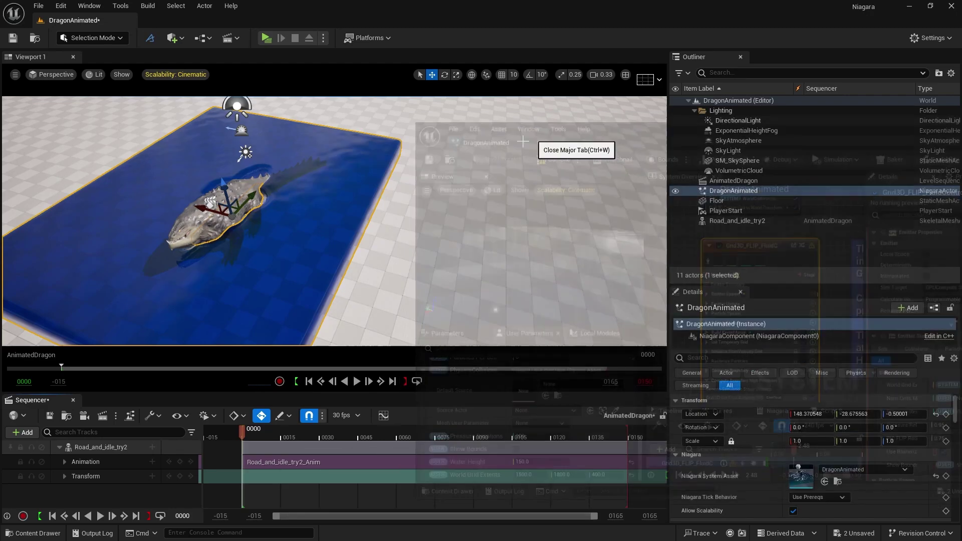
Step: Play the sequence up to frame 111 to check how the enlarged water reacts to the dragon
left_click(101, 516)
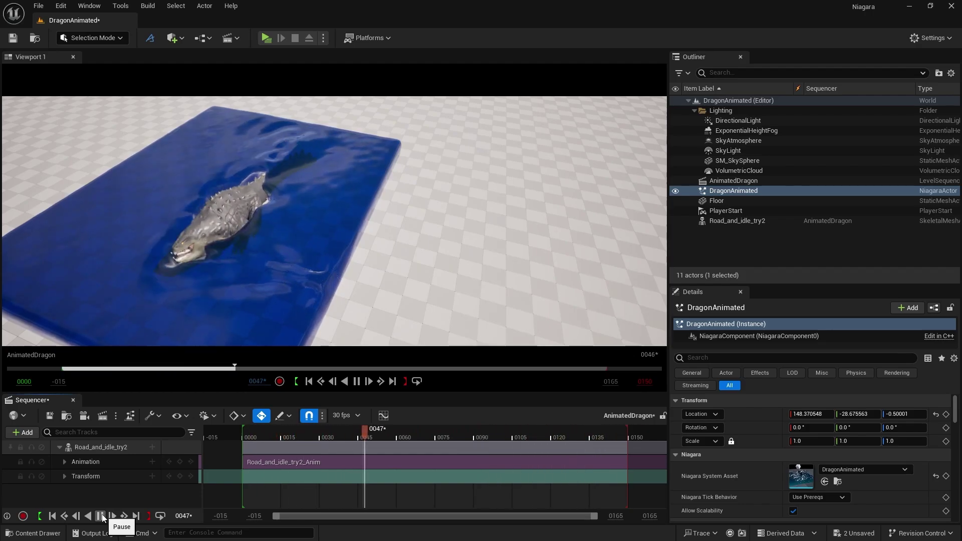
left_click(100, 517)
left_click_drag(335, 276, 311, 277, "alt")
left_click(100, 516)
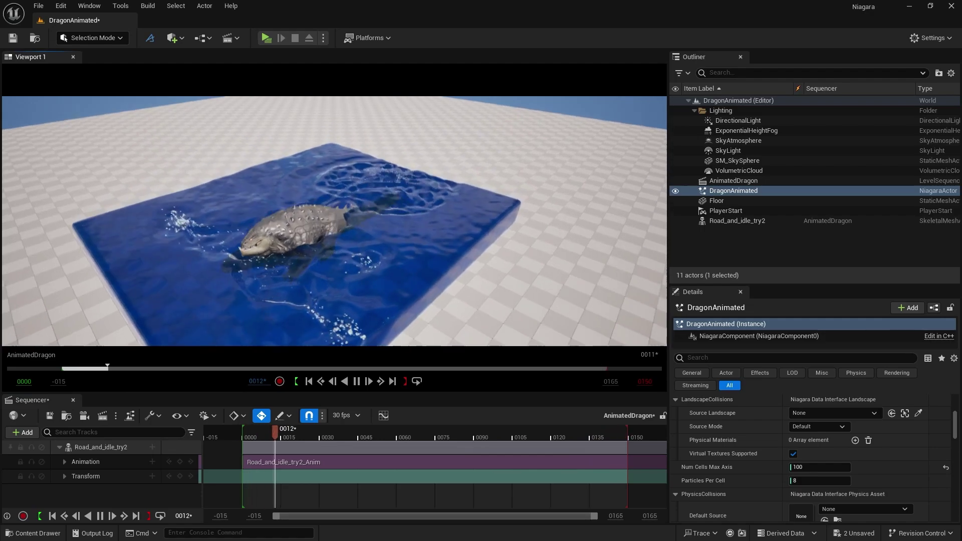
left_click_drag(478, 79, 479, 78, "alt")
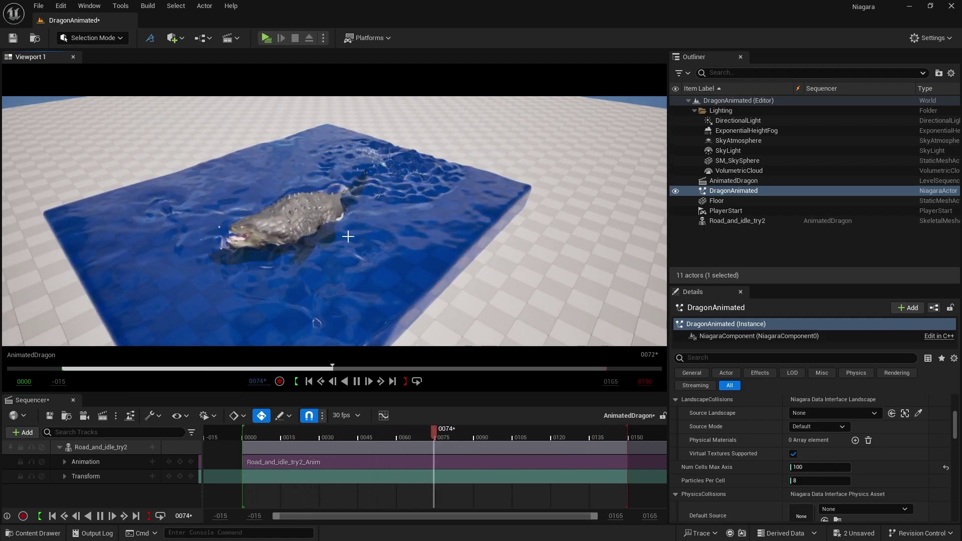
left_click(357, 381)
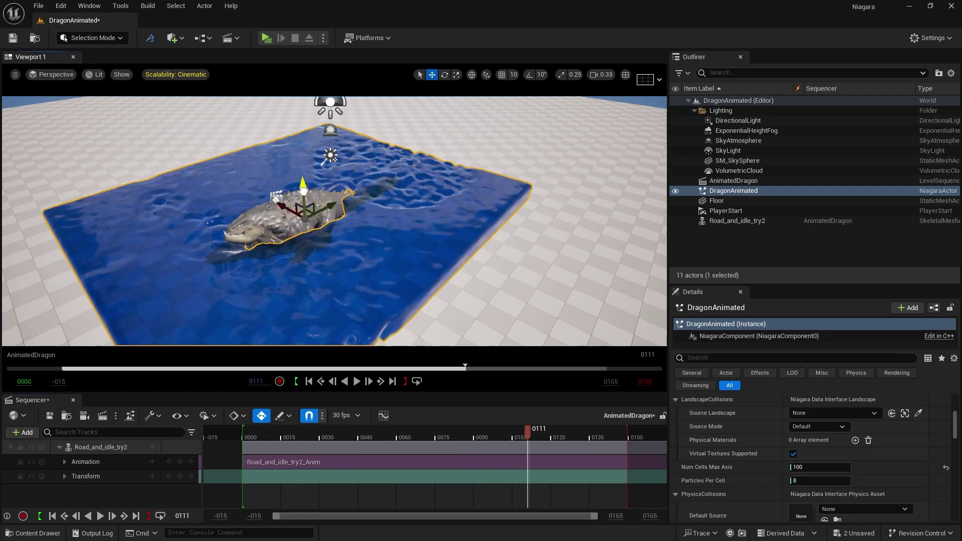
Step: Undo the last move of the water, and raise the Road_and_idle_try2 dragon to a Z location of about 151
key("ctrl+z")
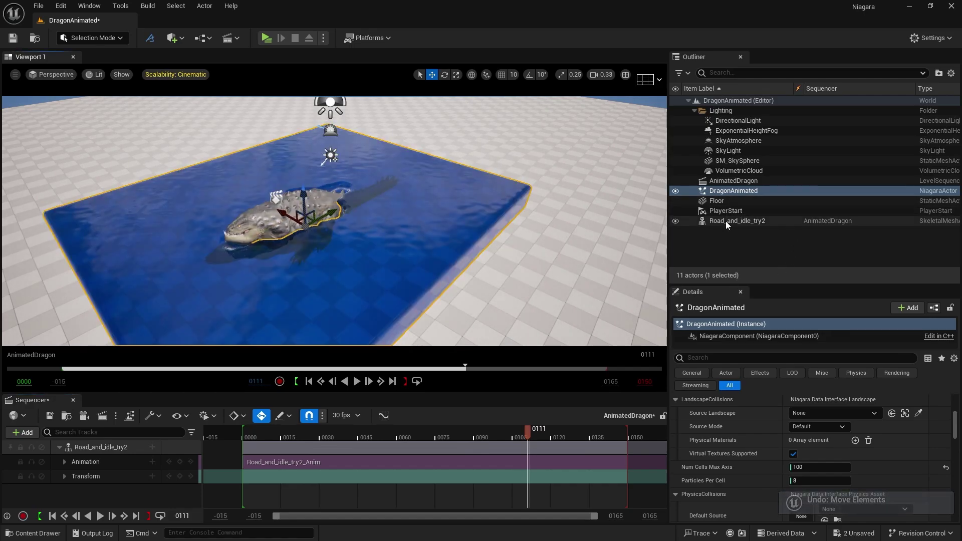
left_click(726, 221)
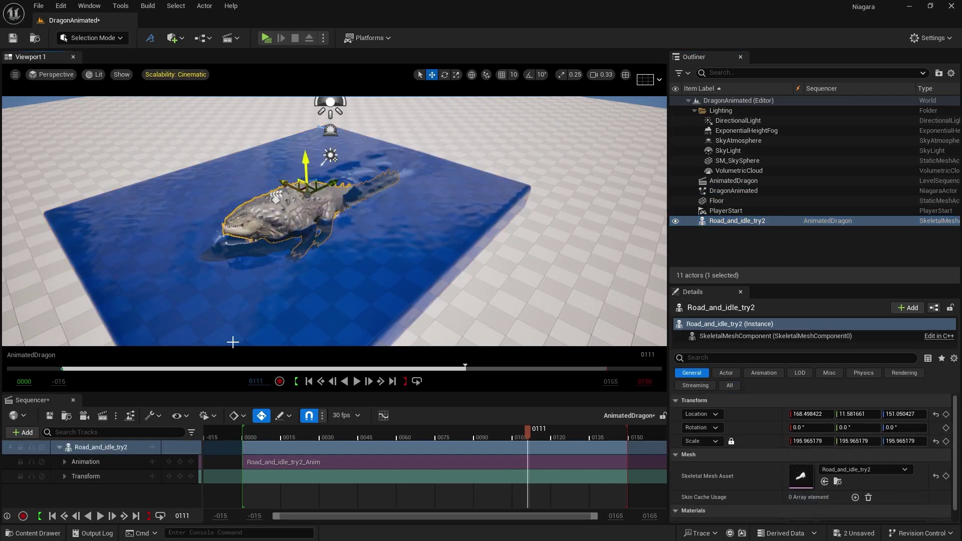
Step: Rewind to frame 0 and play the sequence to check the water around the dragon, pausing at frame 31
left_click(64, 517)
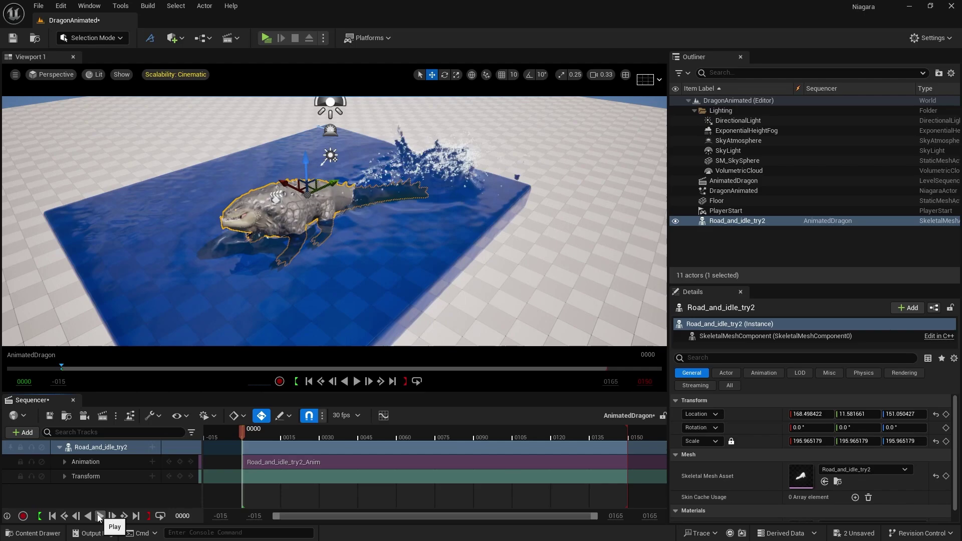
left_click(100, 516)
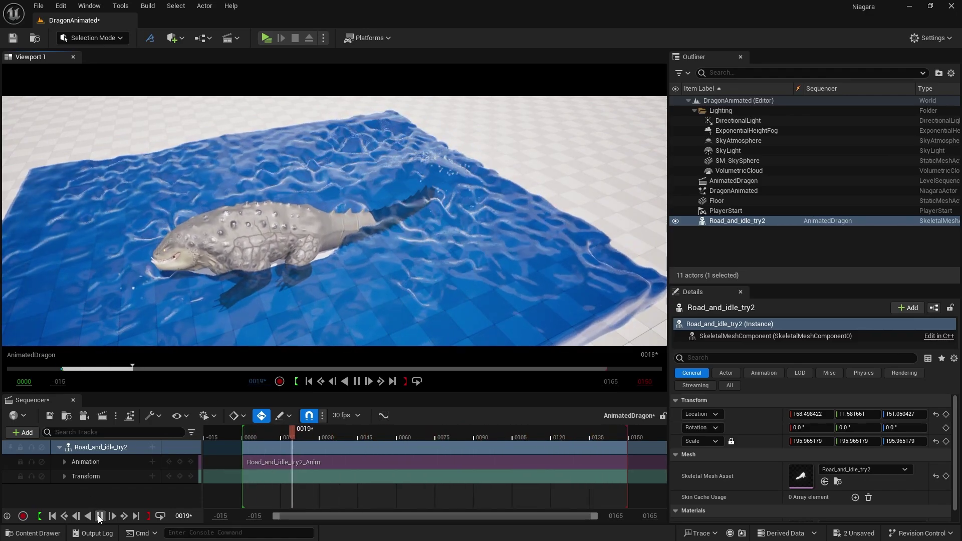
left_click(100, 515)
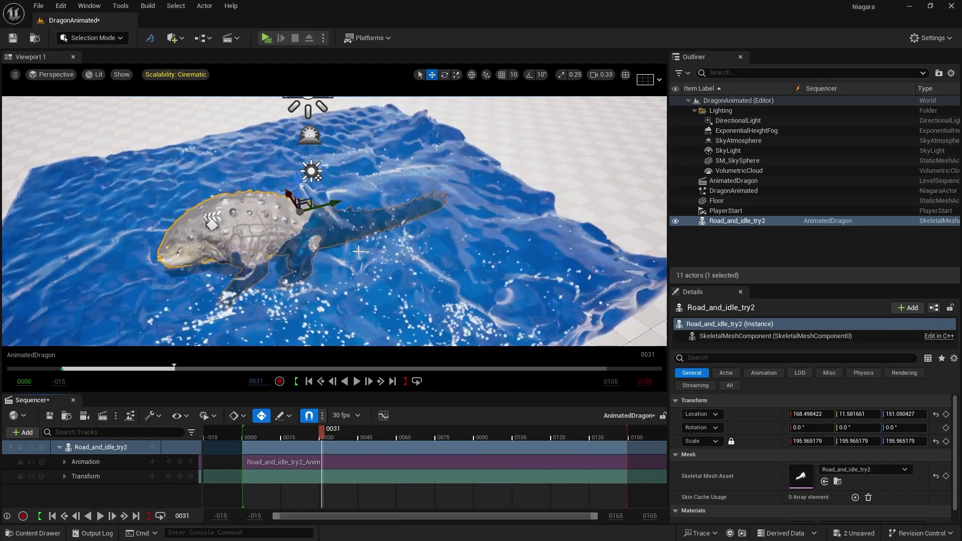
mouse_move(430, 285)
left_mouse_down()
mouse_move(409, 251)
mouse_move(430, 285)
left_mouse_up()
Step: Save the DragonAnimated level
key("ctrl+s")
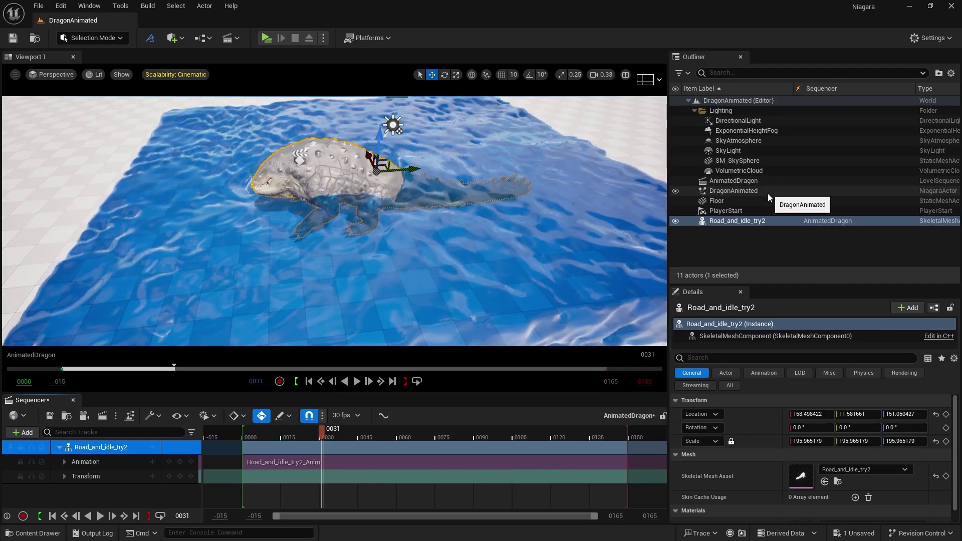
left_click(41, 534)
left_click(42, 533)
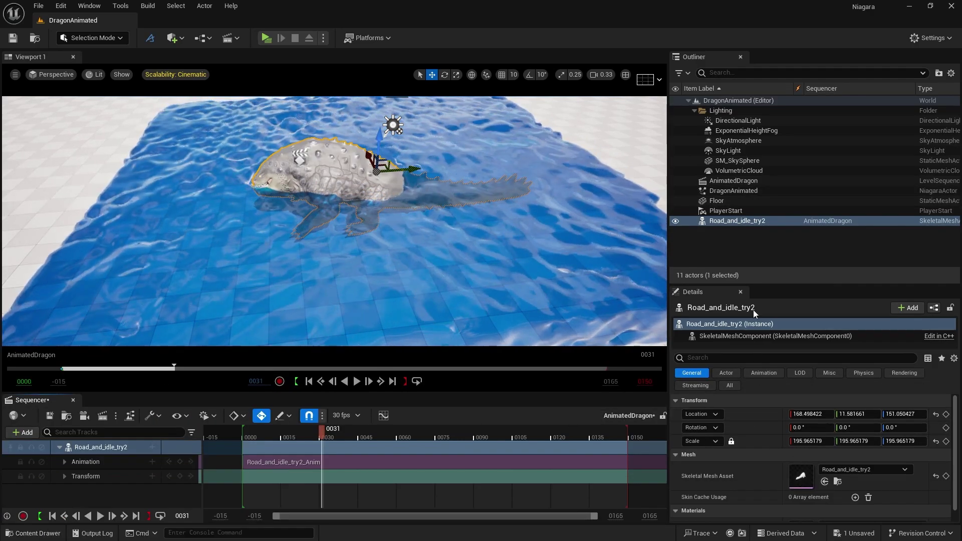
Step: Reopen the DragonAnimated Niagara system, select the Grid3D_FLIP_Secondary emitter, and move the editor window so its details are fully visible
left_click(740, 193)
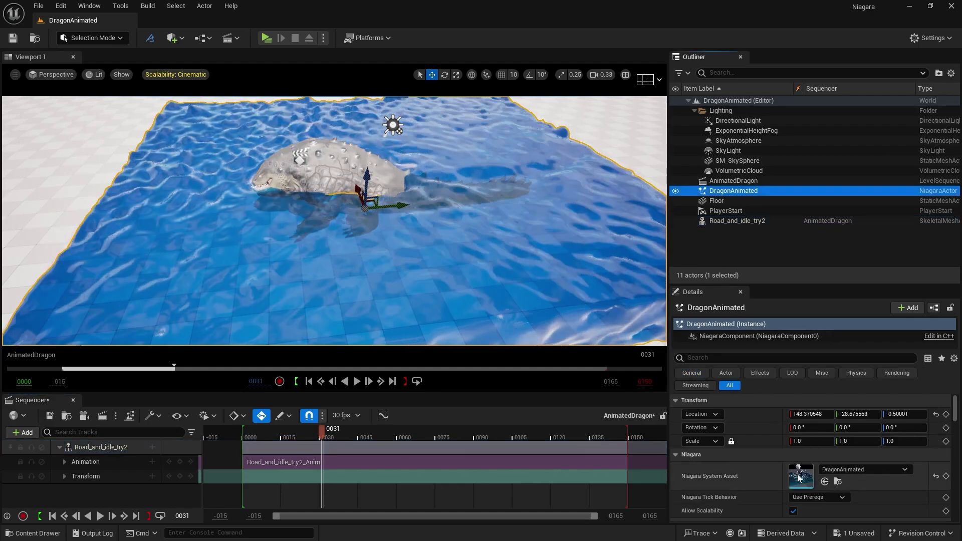
double_click(801, 477)
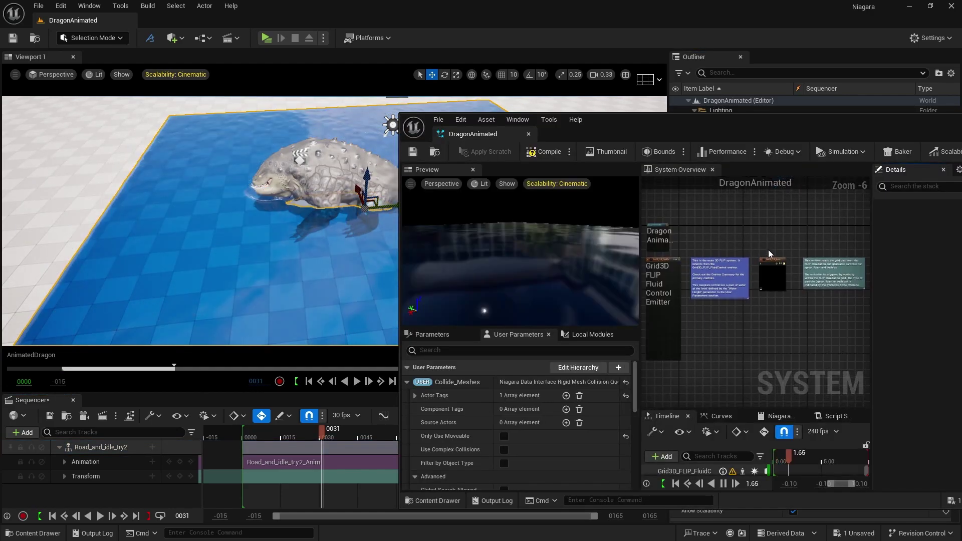
scroll(738, 263, "up", 6)
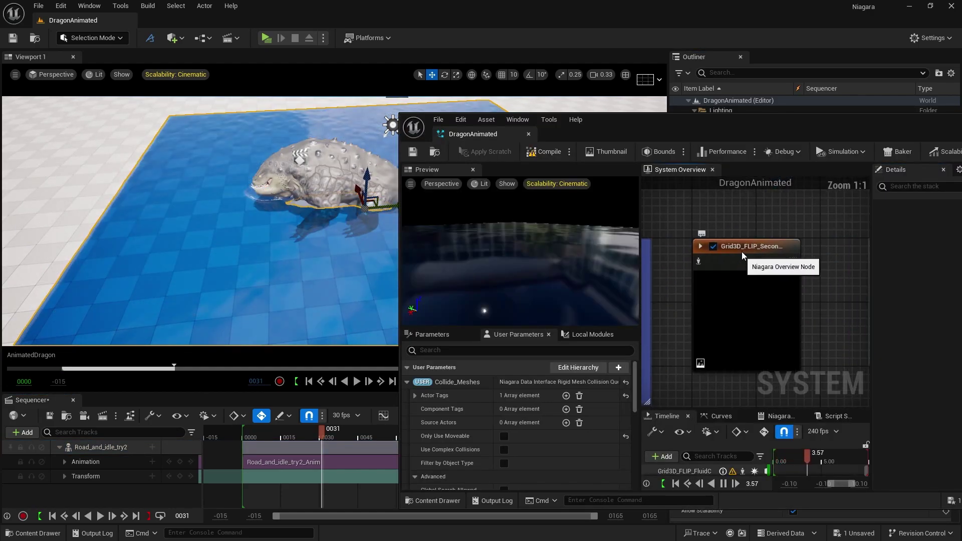
left_click(745, 249)
left_click_drag(789, 136, 654, 110)
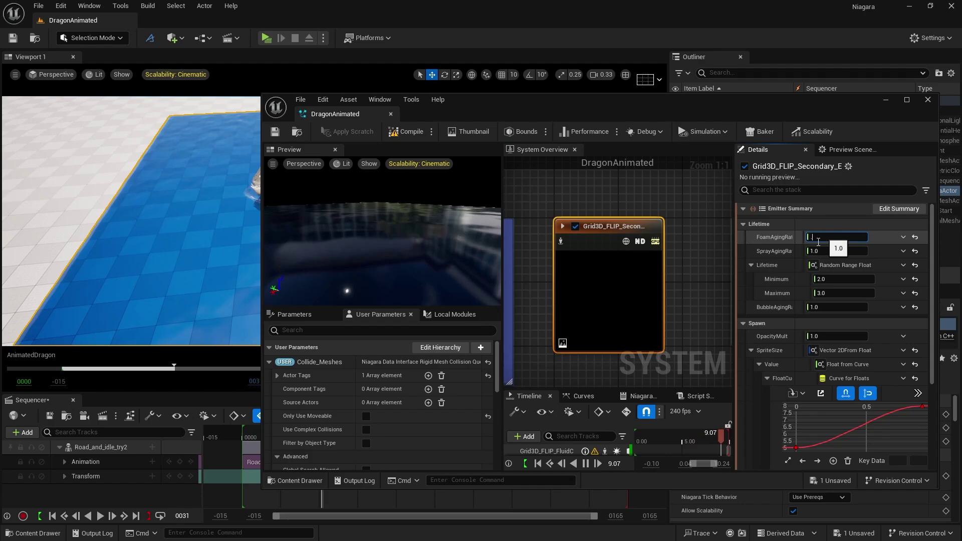
Step: Set the secondary emitter's foam and spray aging rates to 0.3, pausing the preview simulation between the two edits
type("0.3")
key("Tab")
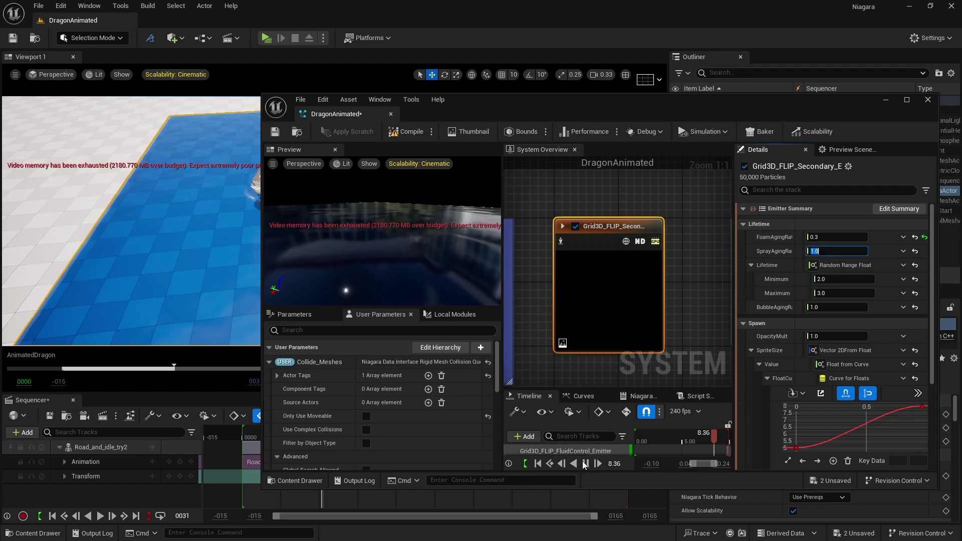
left_click(585, 464)
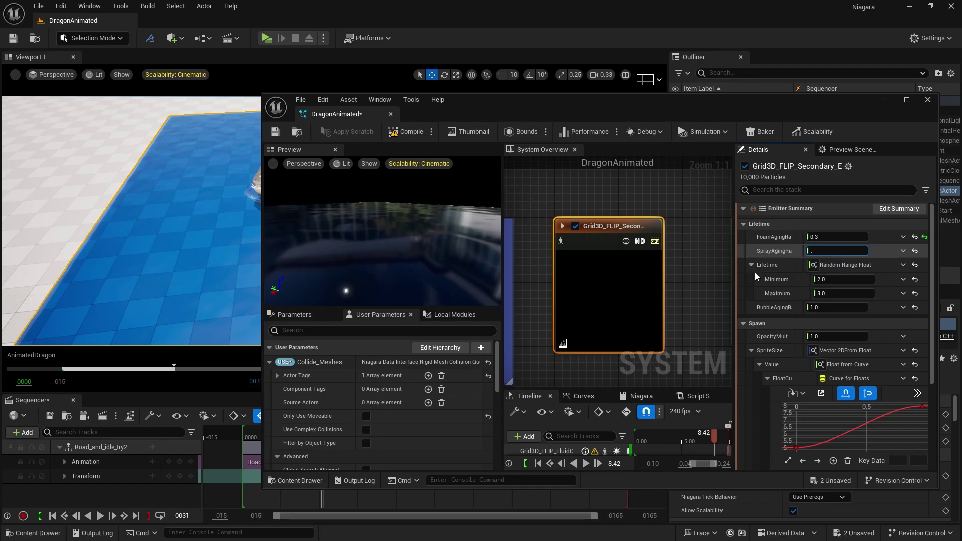
type(".3")
key("Return")
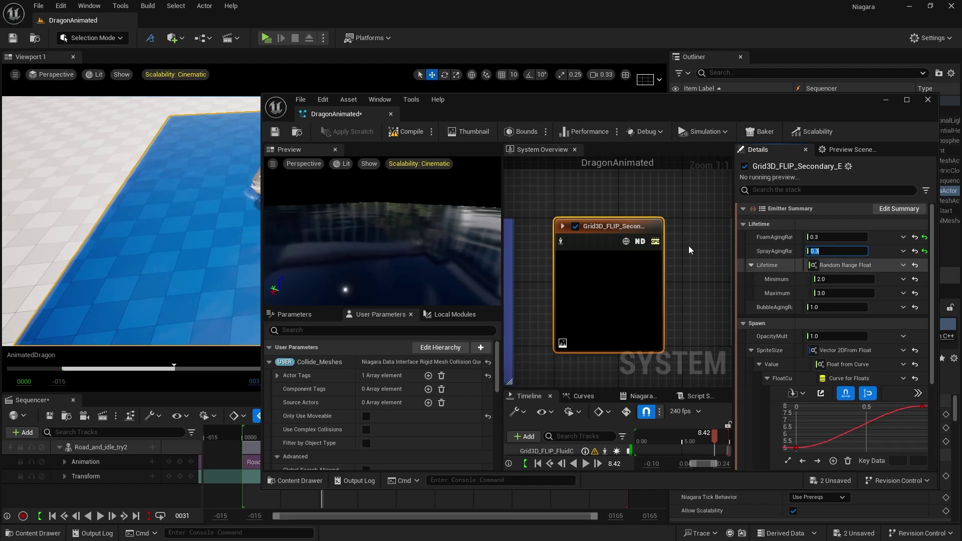
Step: Expand the secondary emitter's stack and examine the Grid 3D Secondary Spawn Particles settings, widening the details and moving the editor off the dragon
left_click(563, 226)
scroll(531, 304, "down", 4)
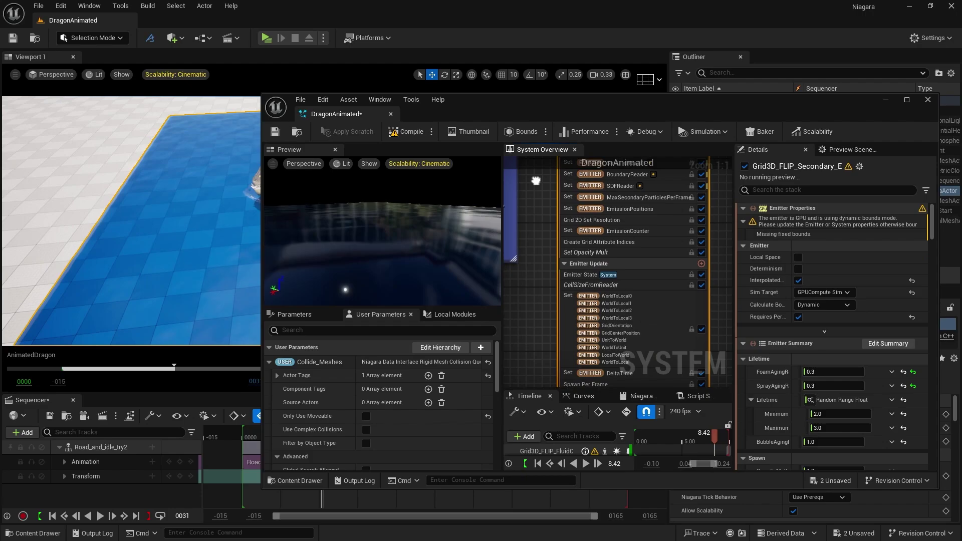
scroll(554, 261, "up", 3)
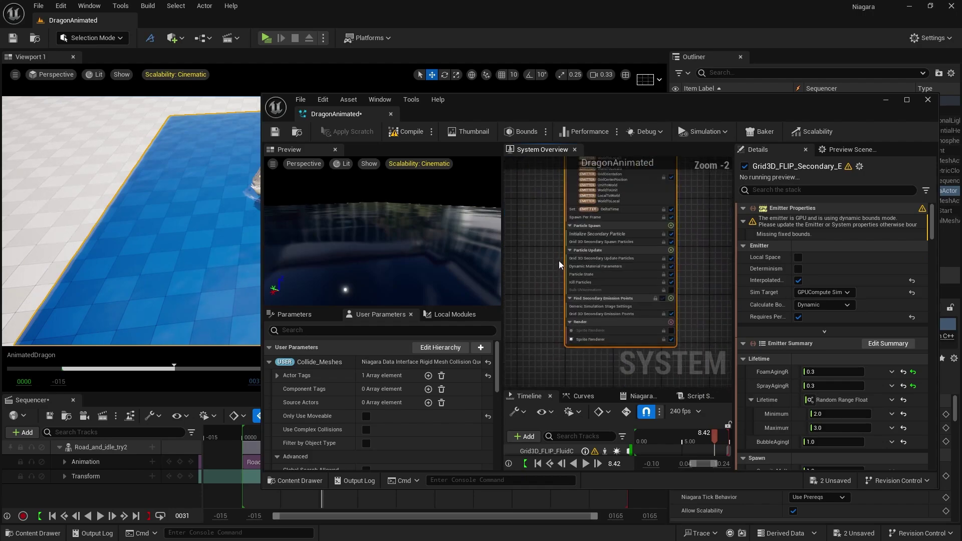
left_click(597, 239)
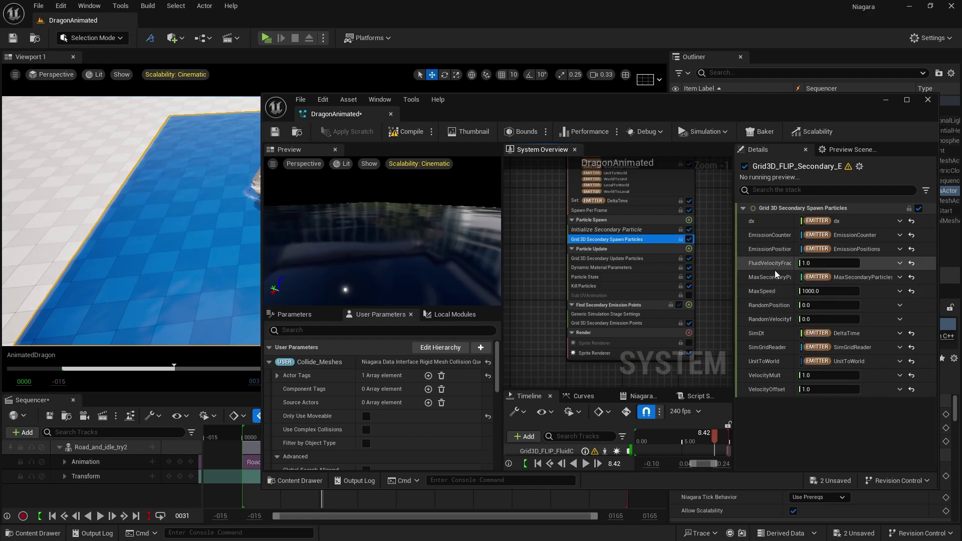
left_click_drag(735, 261, 684, 261)
left_click_drag(511, 109, 627, 109)
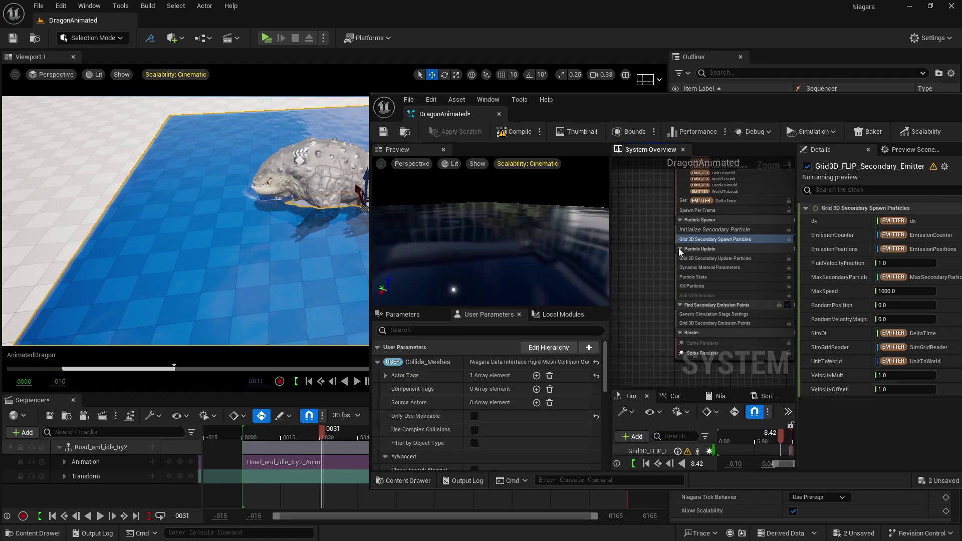
Step: Select the Grid3D_FLIP_FluidControl emitter and enable Use Complex Collisions for the Collide_Meshes user parameter
scroll(678, 248, "down", 4)
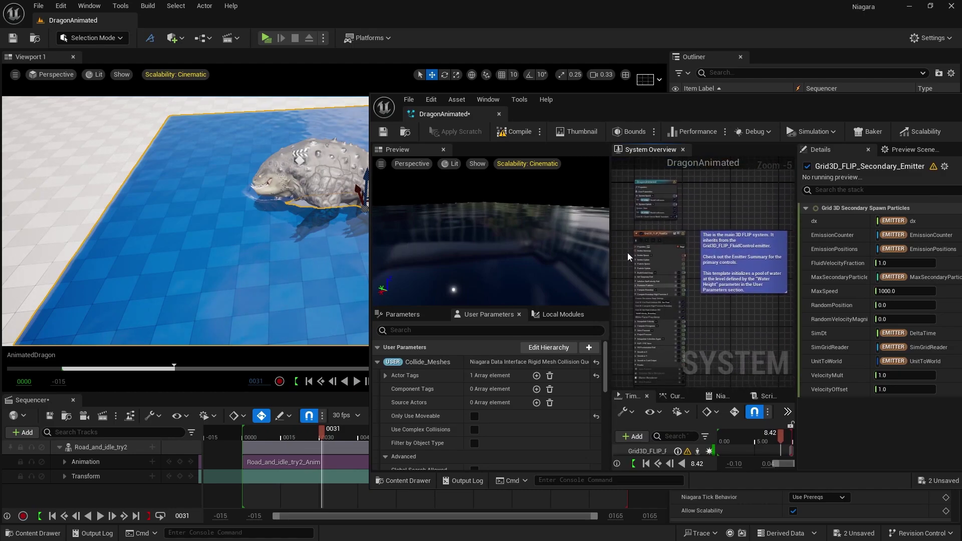
scroll(628, 253, "up", 5)
left_click(661, 229)
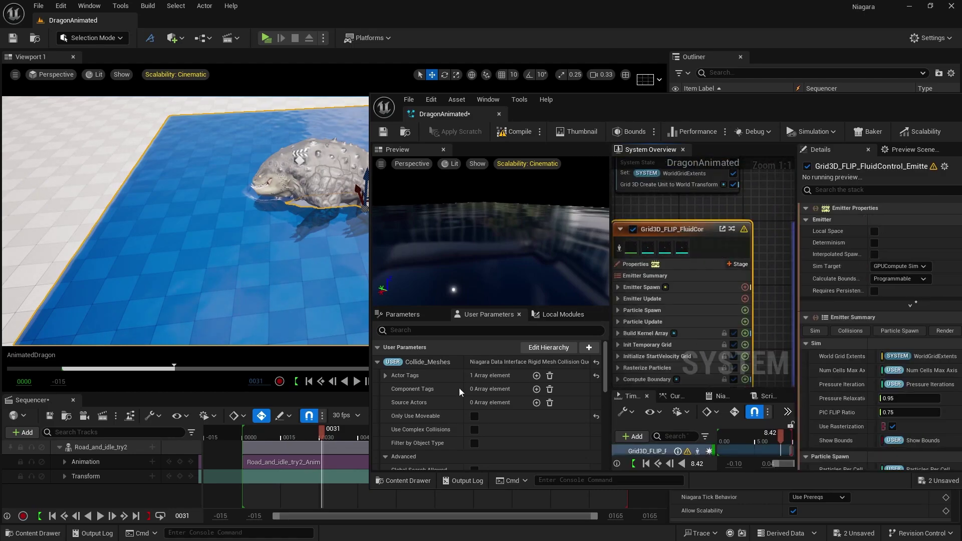
scroll(431, 405, "down", 5)
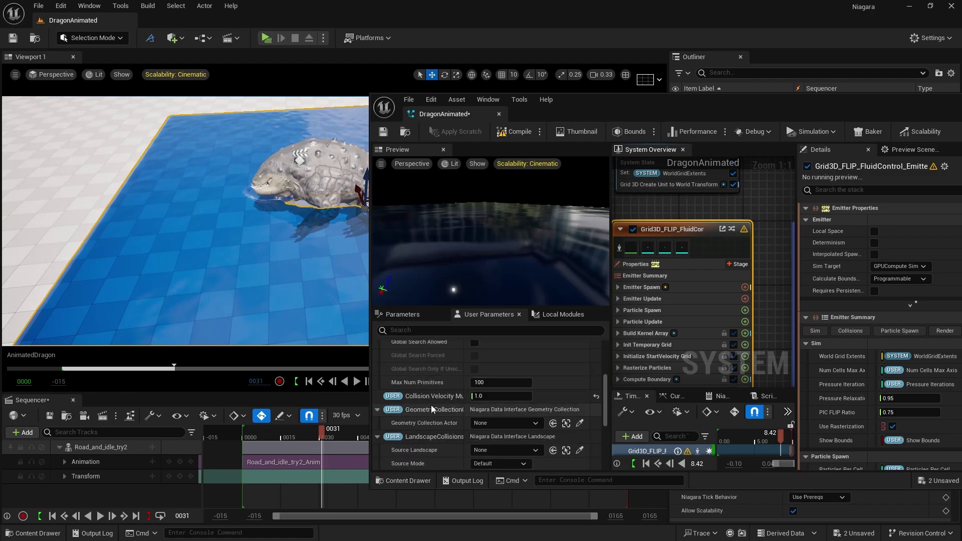
scroll(431, 405, "up", 5)
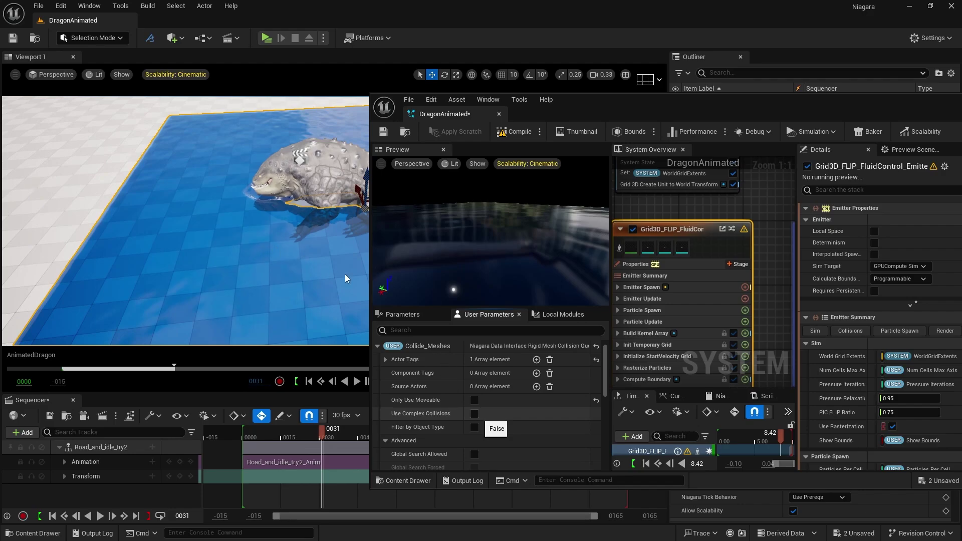
left_click(474, 414)
Step: Look through the remaining user parameters and set Collision Velocity Mult to 2.0
scroll(431, 417, "down", 3)
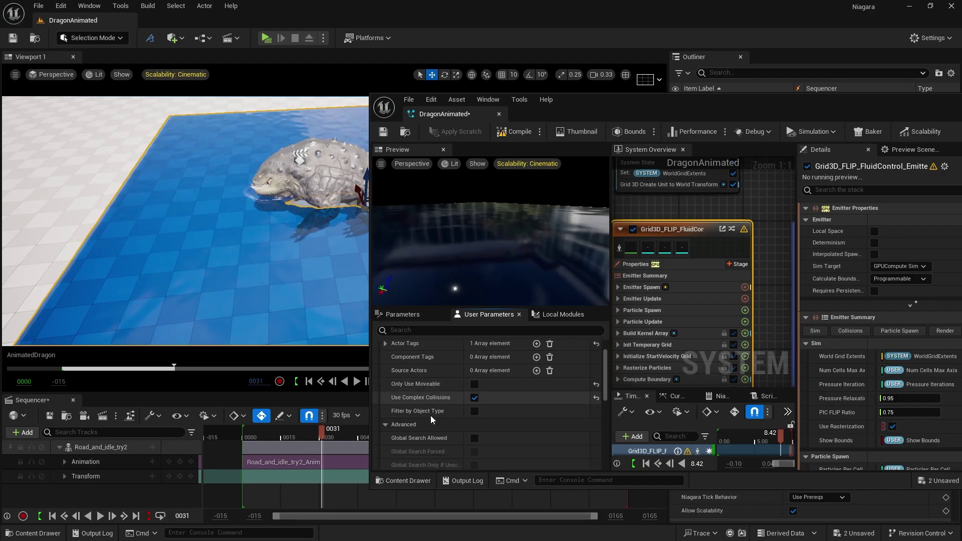
scroll(423, 384, "down", 3)
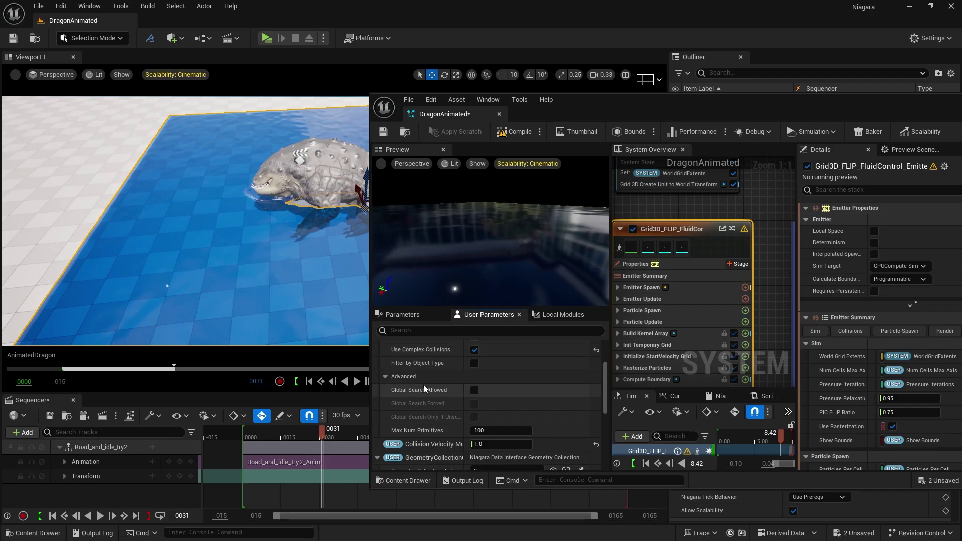
scroll(424, 384, "down", 8)
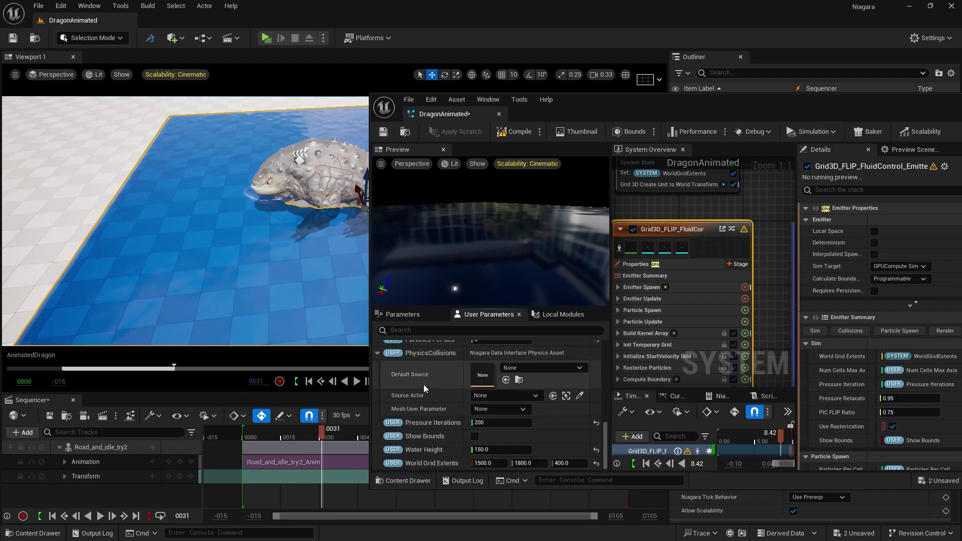
scroll(423, 384, "up", 6)
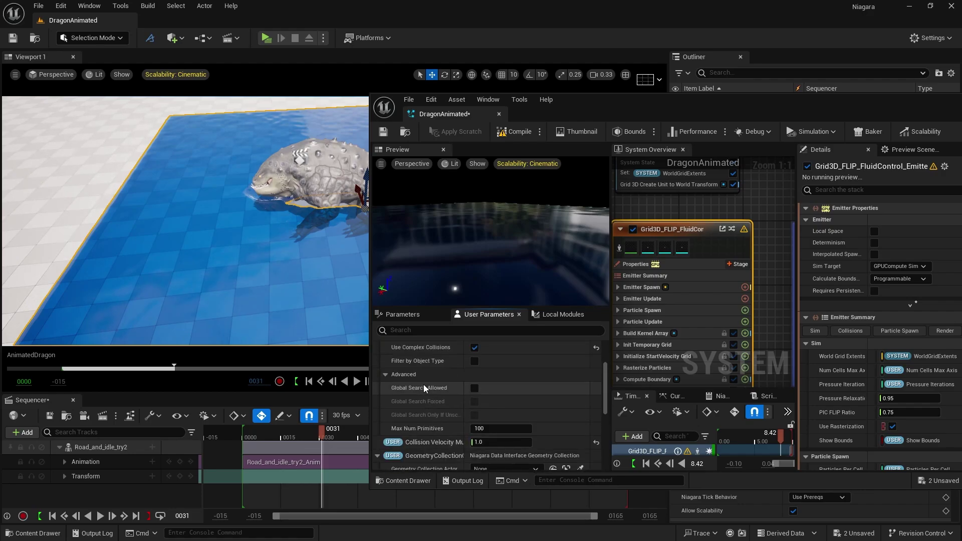
scroll(423, 384, "up", 3)
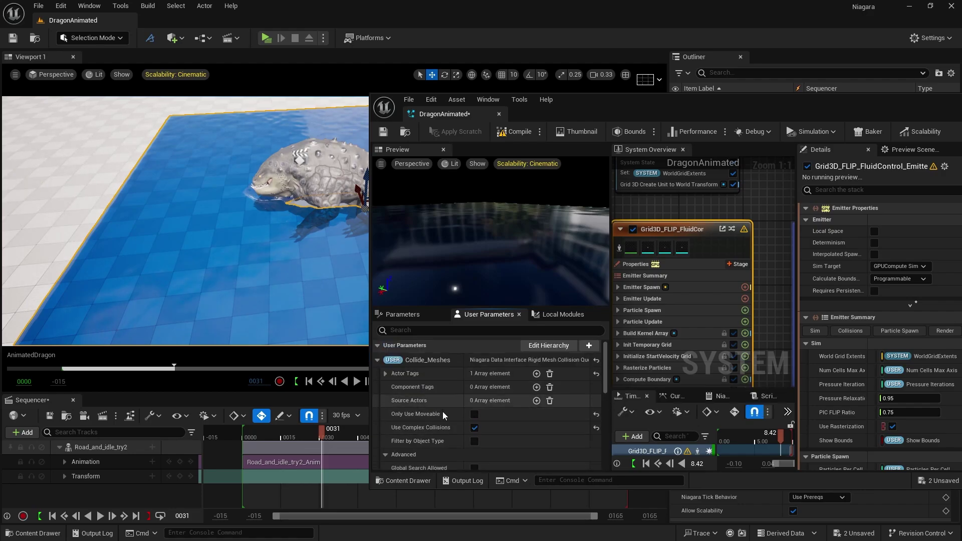
scroll(443, 411, "down", 3)
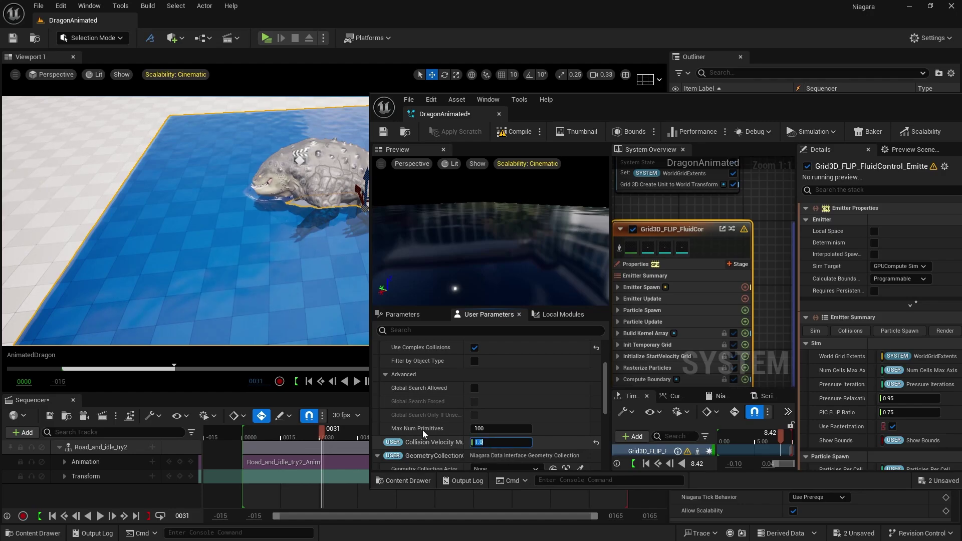
type("2.0")
key("Return")
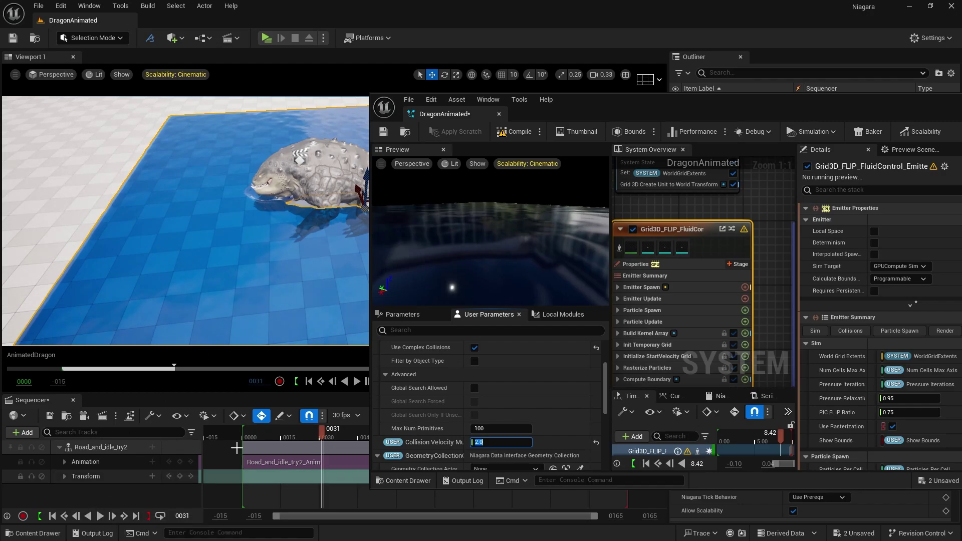
Step: Rewind the sequence to frame 2 and play it to check the splashes with the Niagara editor moved aside, stopping playback at the end
left_click_drag(321, 432, 249, 439)
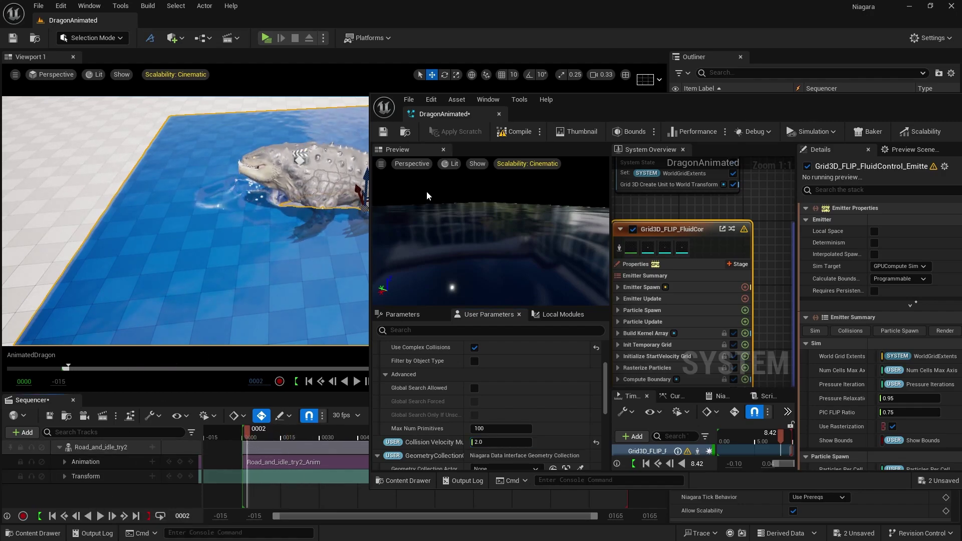
left_click_drag(549, 112, 700, 338)
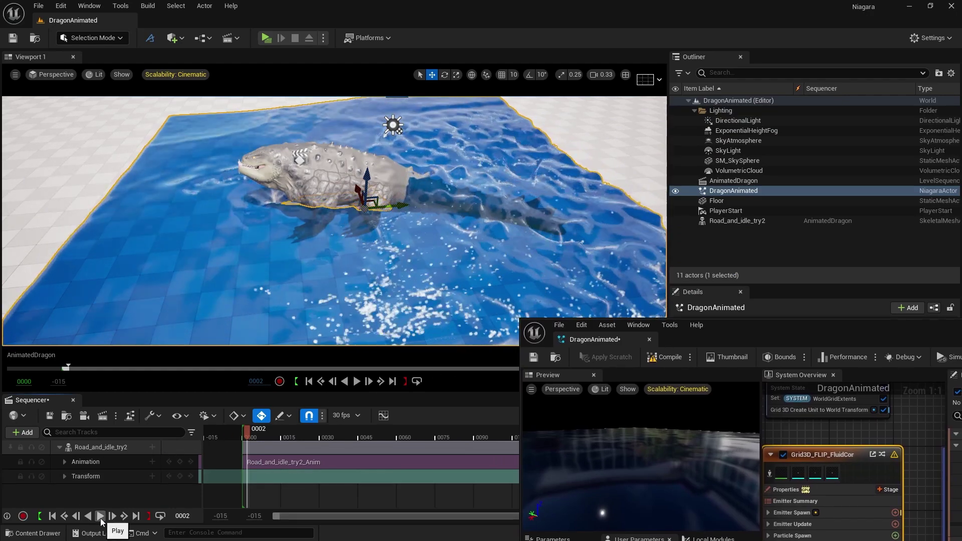
left_click(100, 518)
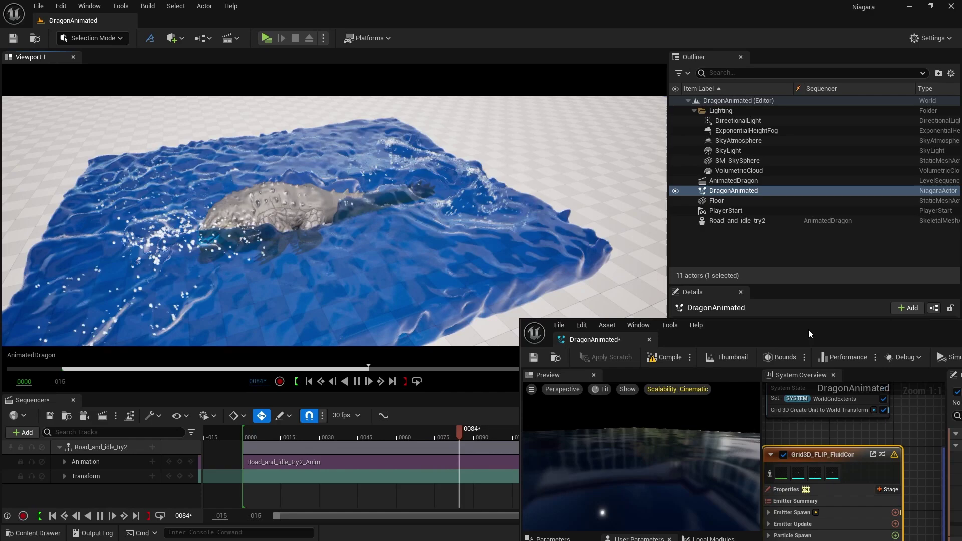
left_click_drag(808, 329, 573, 156)
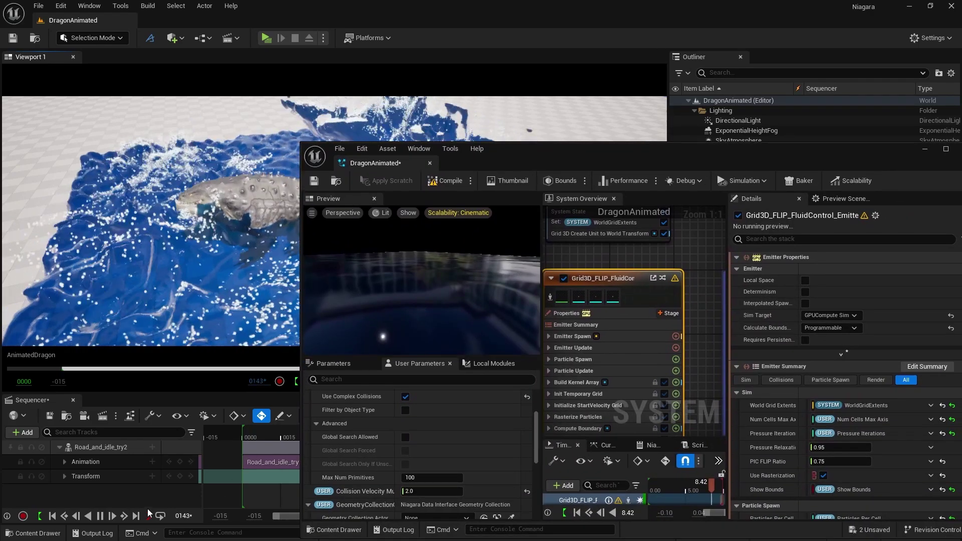
left_click(101, 516)
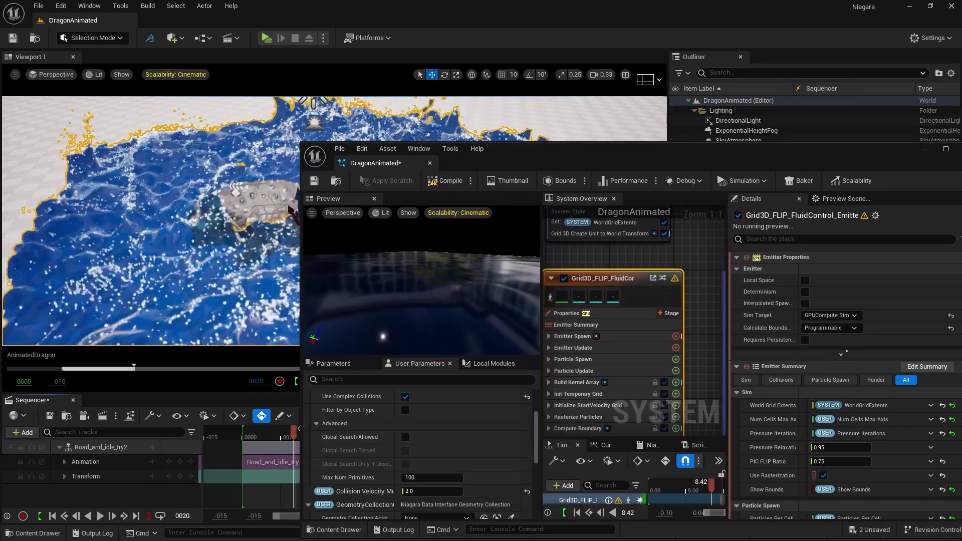
Step: Select the Grid3D_FLIP_Secondary emitter and set its spawn OpacityMult to 0.75
mouse_move(544, 236)
scroll(544, 237, "down", 3)
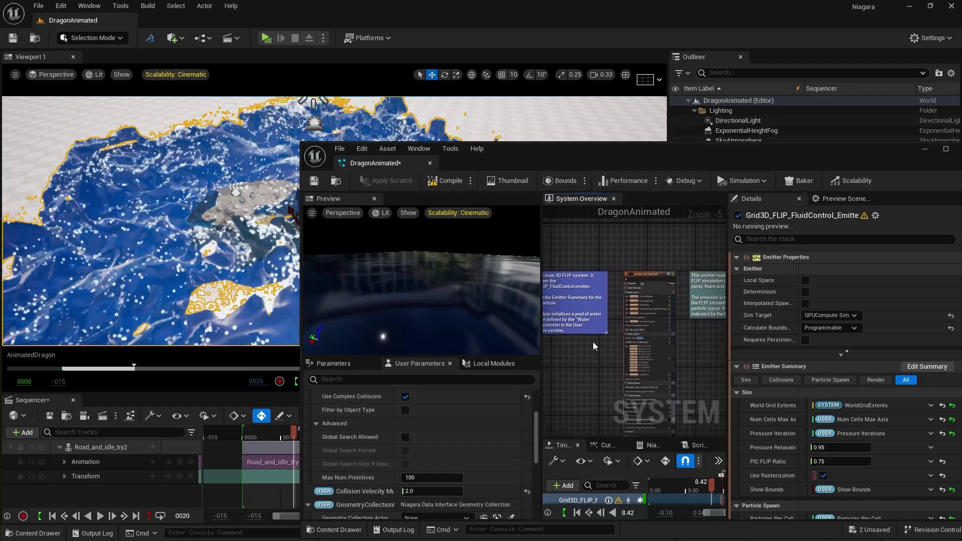
scroll(666, 275, "up", 1)
left_click(654, 276)
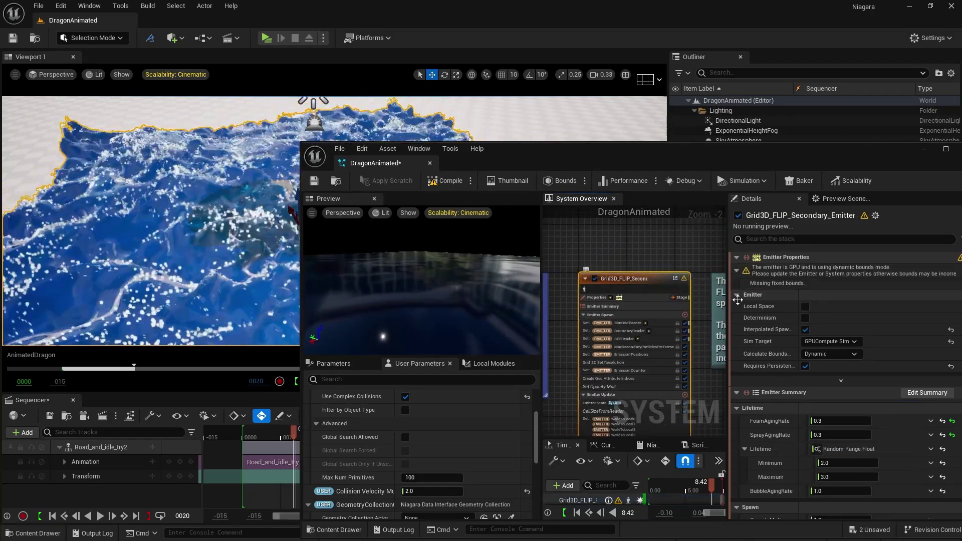
scroll(766, 384, "down", 3)
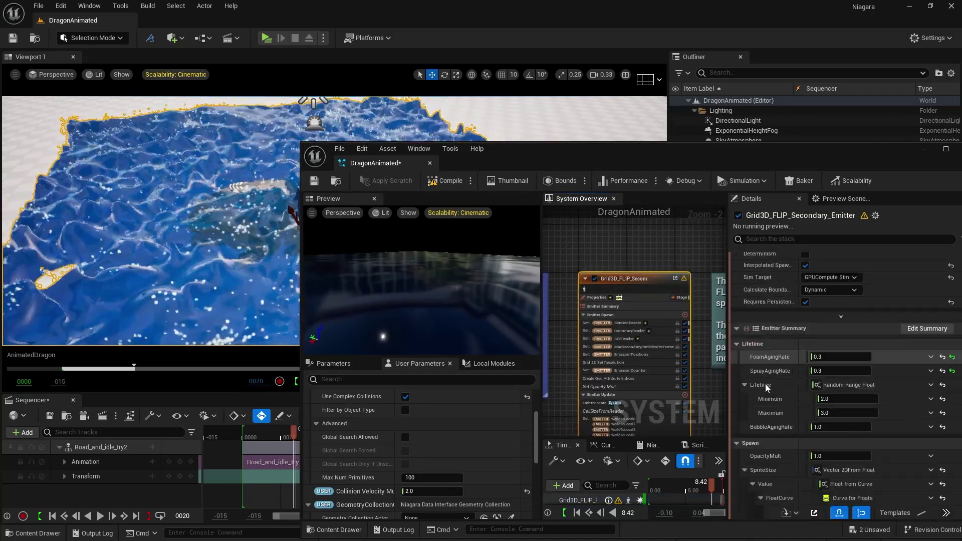
scroll(771, 387, "down", 3)
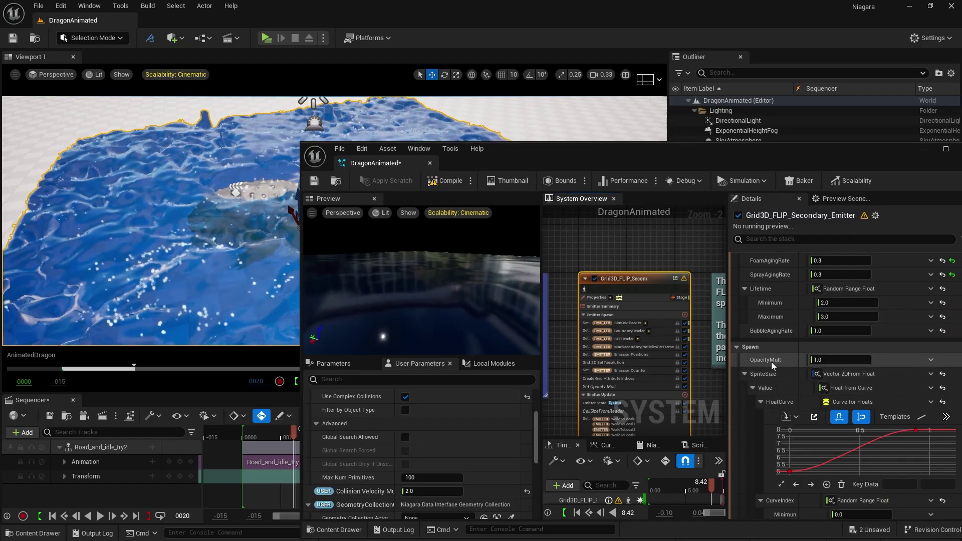
left_click(829, 361)
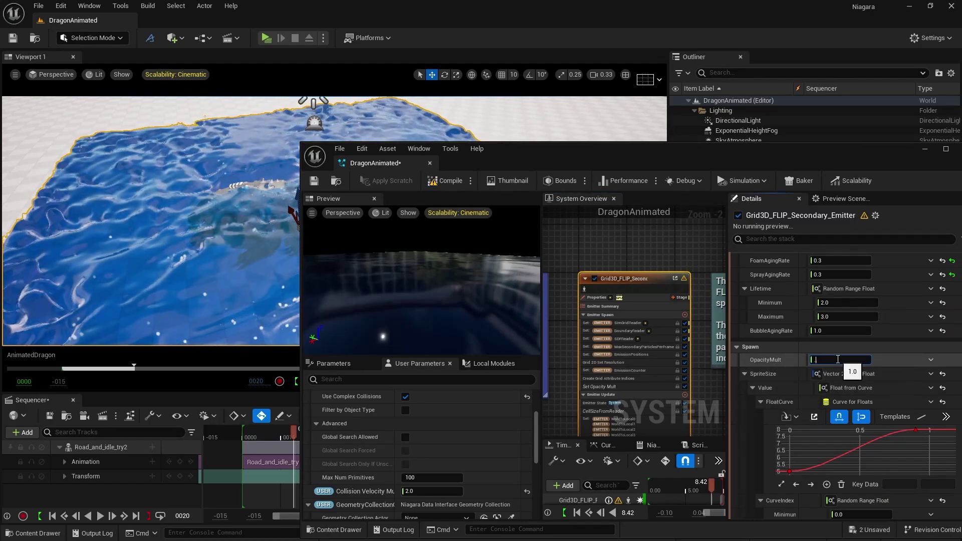
type(".")
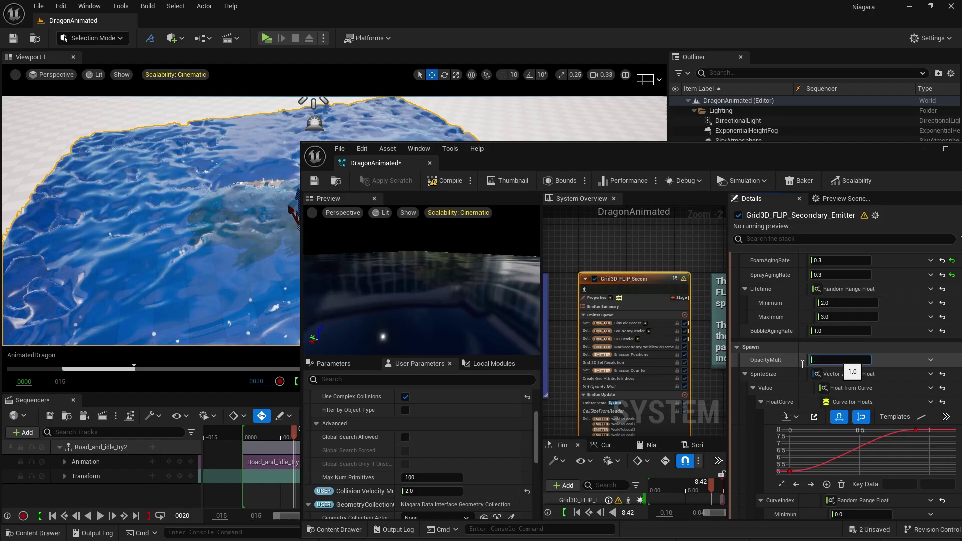
type("75")
key("Return")
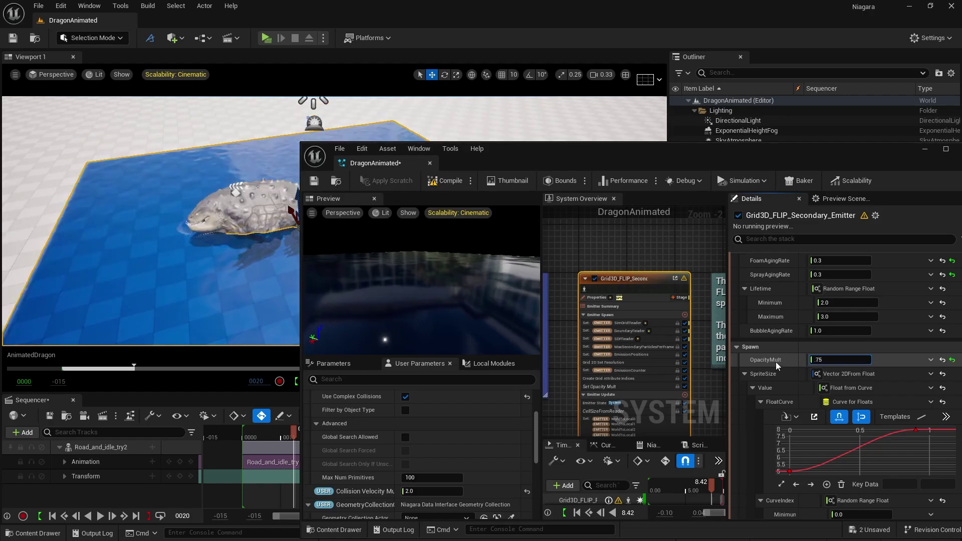
left_click(807, 364)
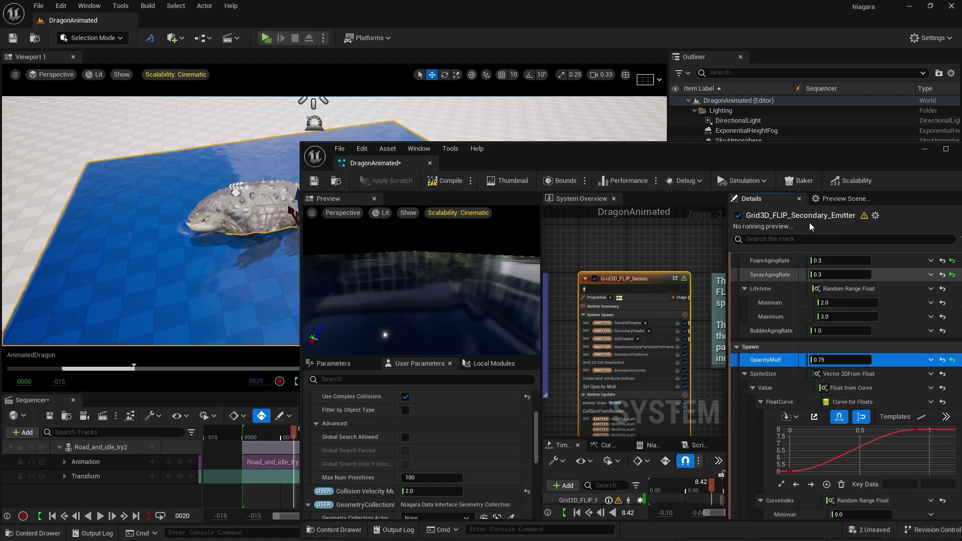
Step: Set the Scale Curve of the secondary emitter's sprite size to 0.7
scroll(750, 411, "down", 4)
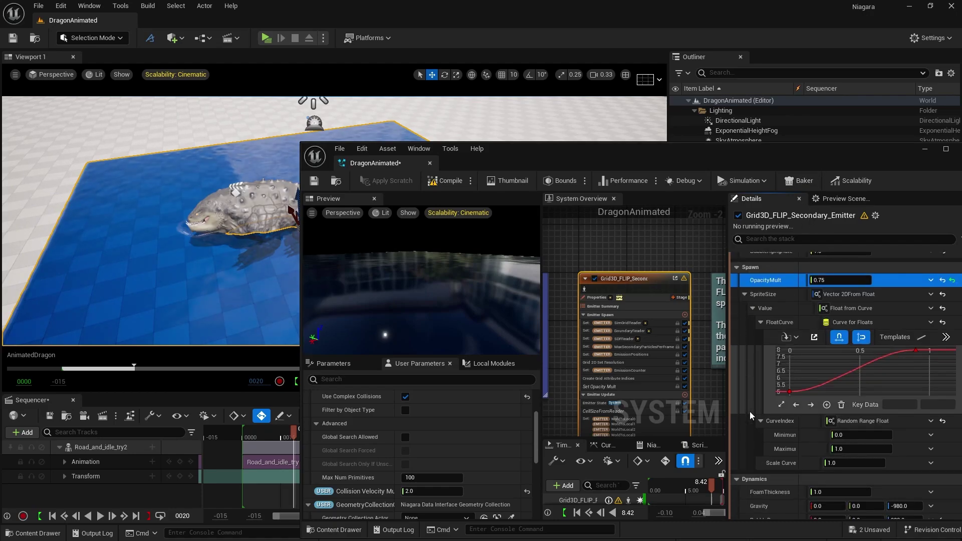
left_click(839, 447)
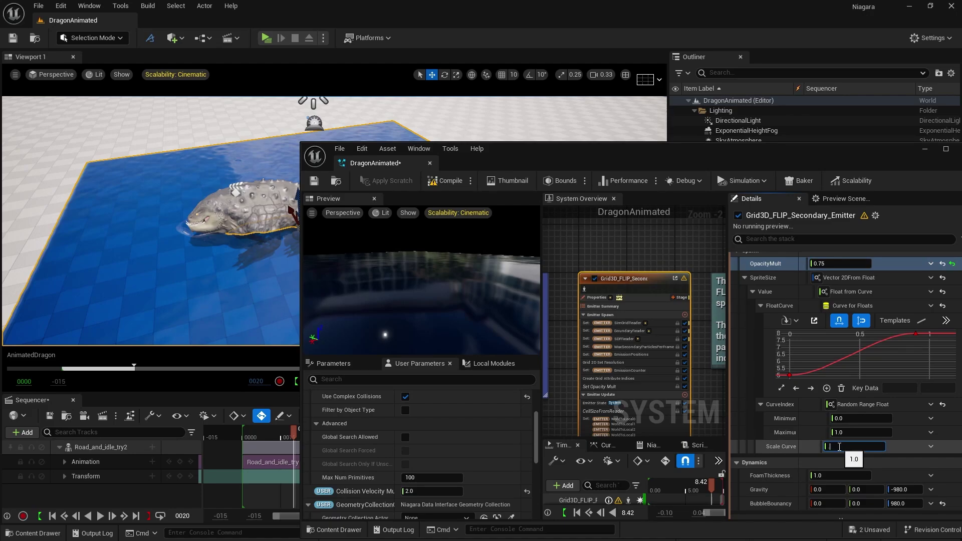
type(".7")
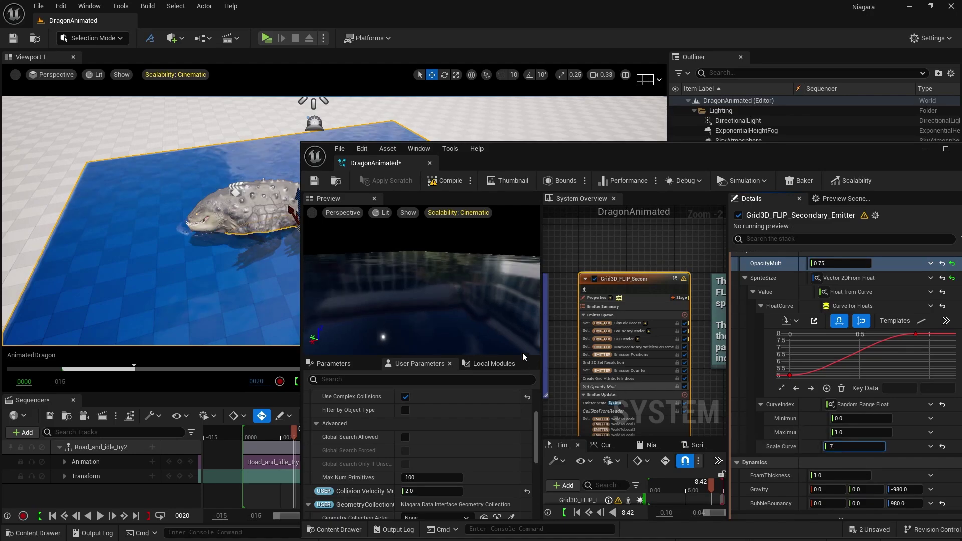
Step: Return to the level editor and change the engine scalability quality level
key("alt+Tab")
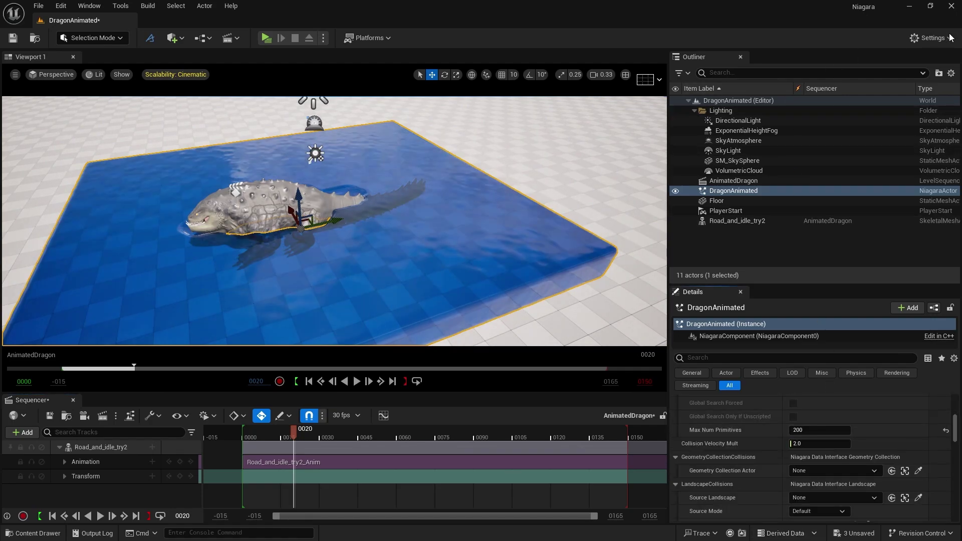
left_click(931, 38)
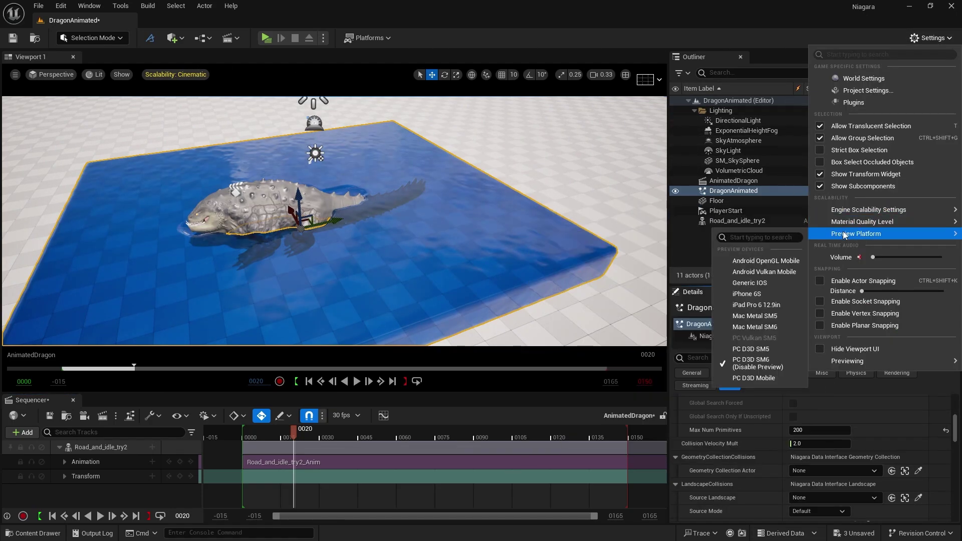
mouse_move(856, 214)
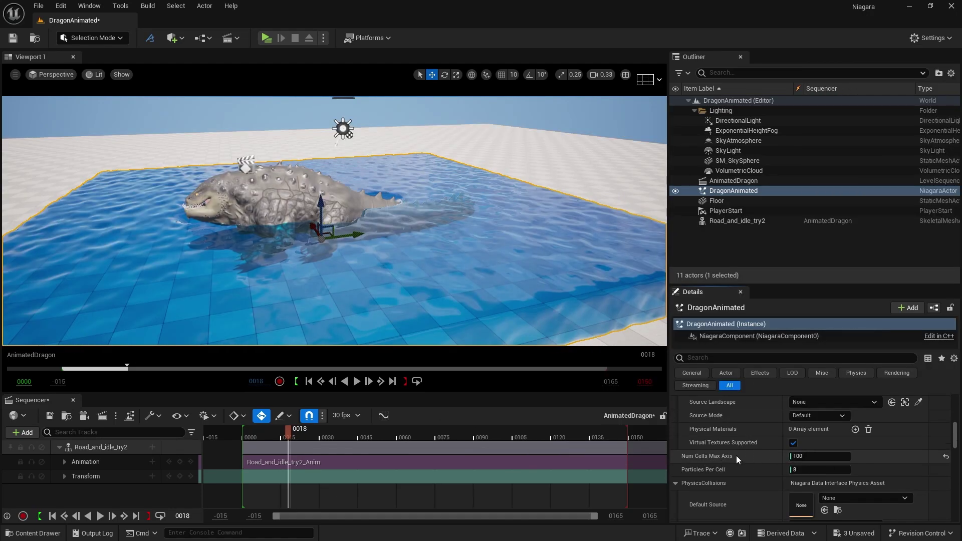
Step: Set the Num Cells Max Axis of the DragonAnimated Niagara actor to 200
left_click(811, 457)
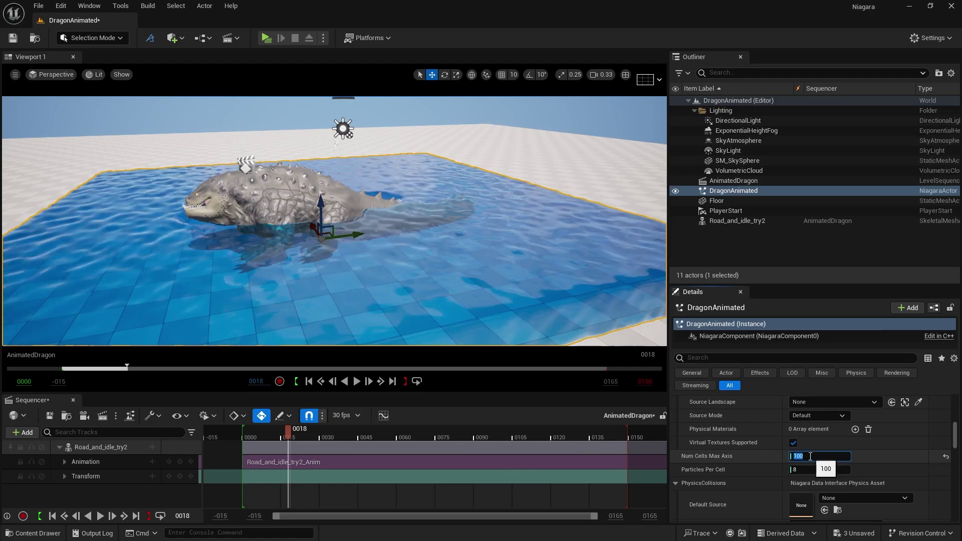
type("200")
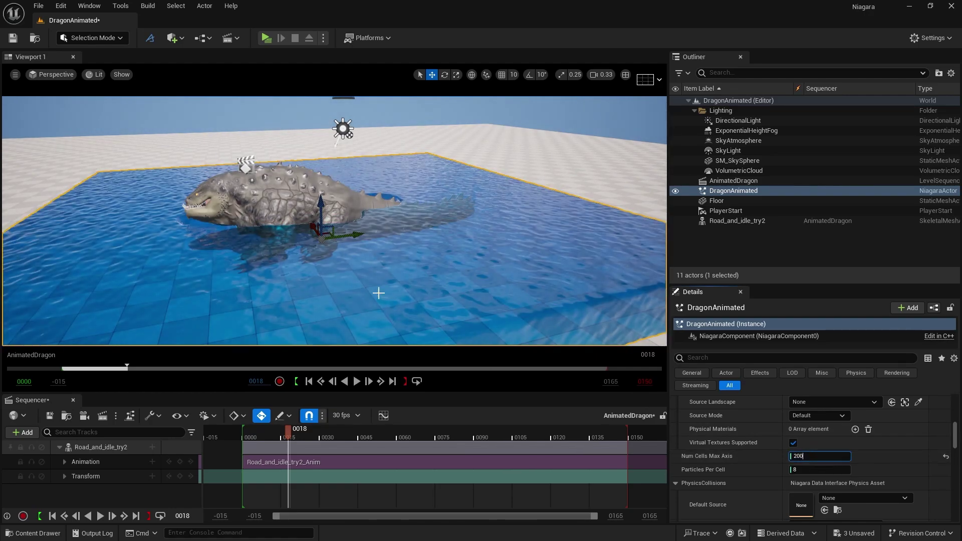
Step: Try the Cinematic quality preset for all engine scalability groups
left_click(927, 38)
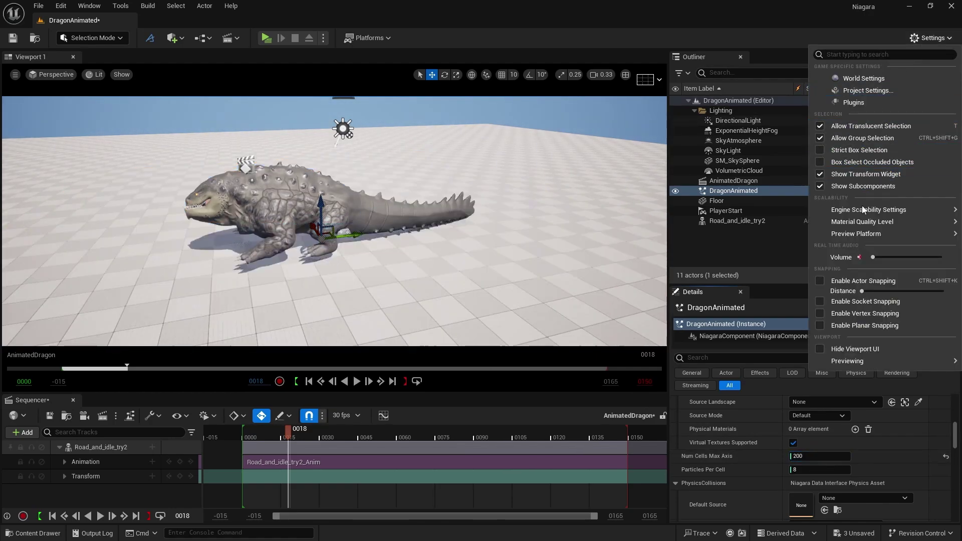
mouse_move(864, 209)
left_click(745, 231)
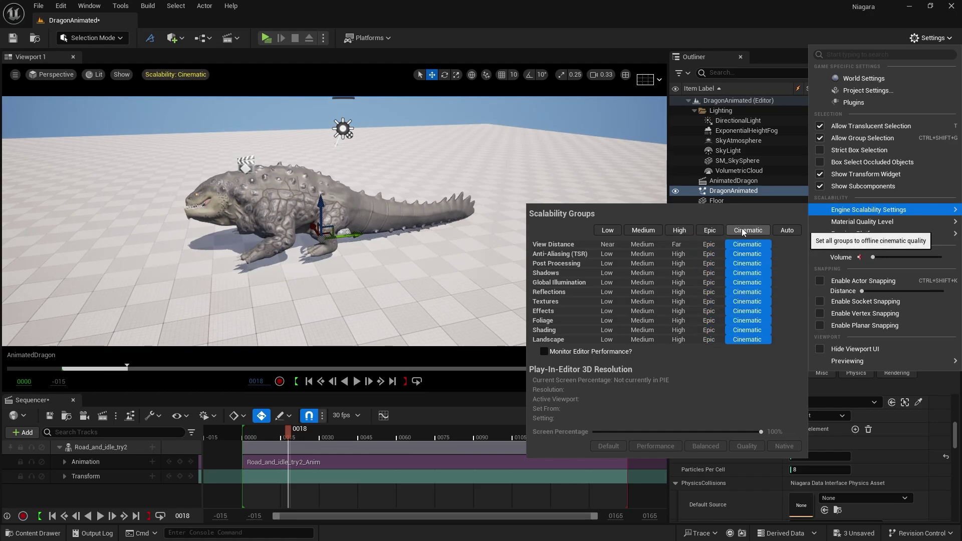
left_click(484, 39)
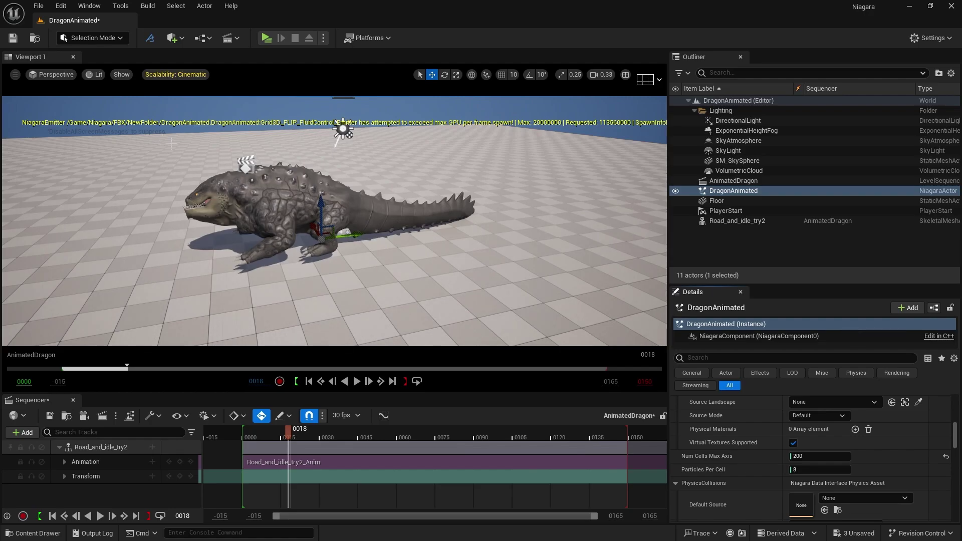
Step: Switch the engine scalability groups back from Cinematic to the previous quality level
left_click(931, 38)
mouse_move(869, 235)
mouse_move(870, 211)
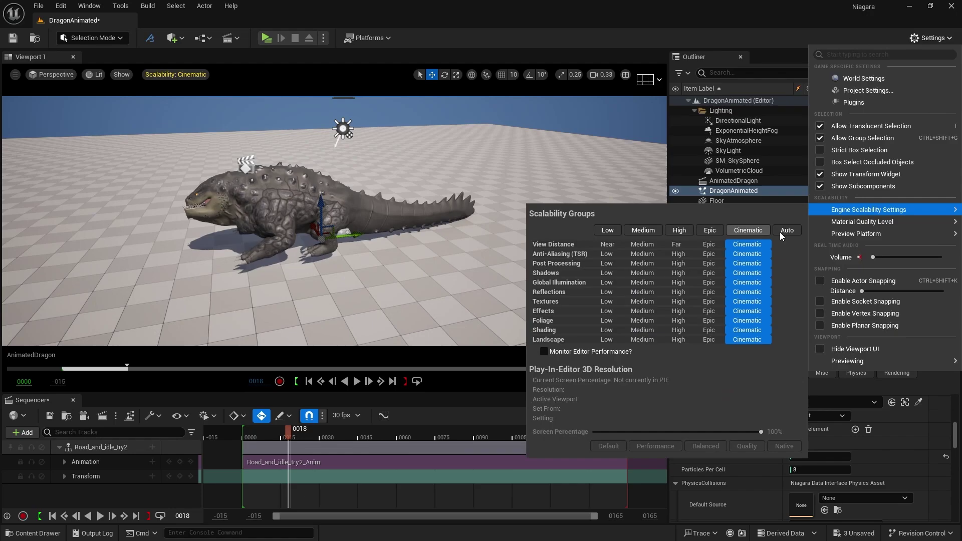
left_click(479, 20)
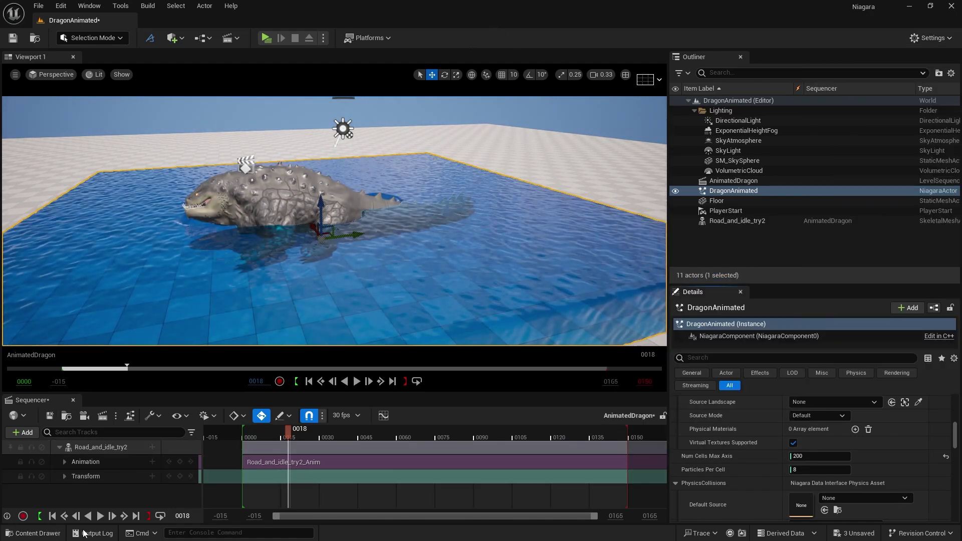
Step: Play the dragon sequence to check the water and foam at the higher grid resolution, stopping at frame 120
left_click(102, 517)
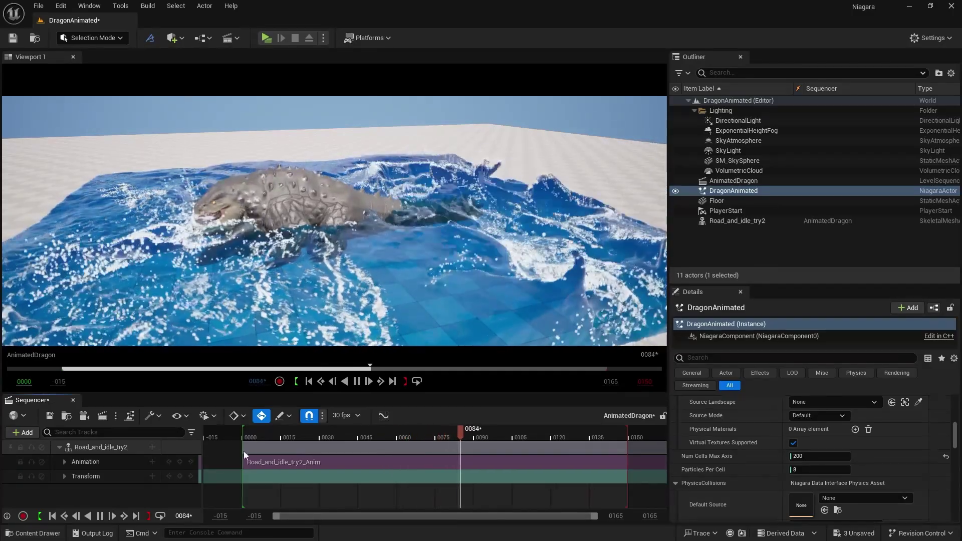
key("space")
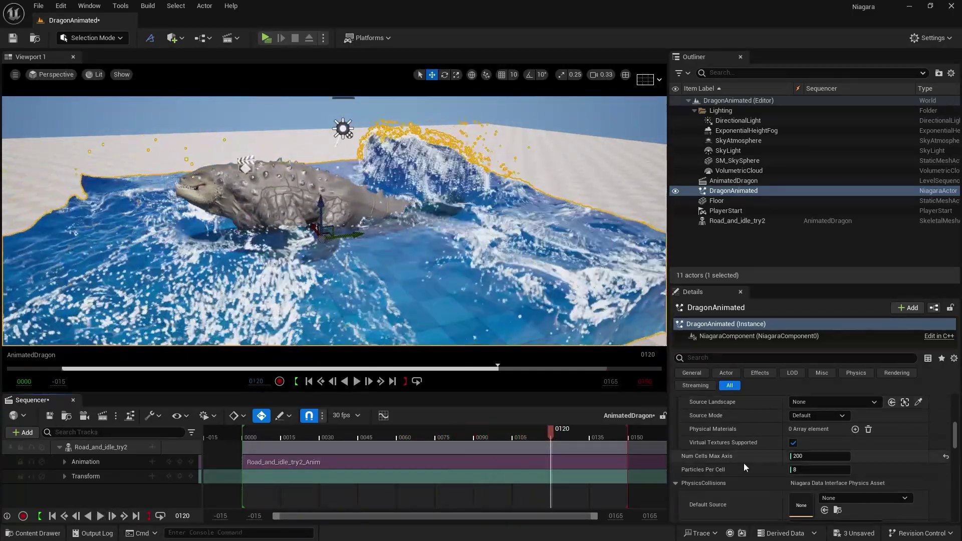
Step: Set the DragonAnimated actor's Collision Velocity Mult to 1.0 and play the sequence to check the splashes
scroll(744, 463, "up", 2)
scroll(744, 463, "up", 2)
left_click(800, 475)
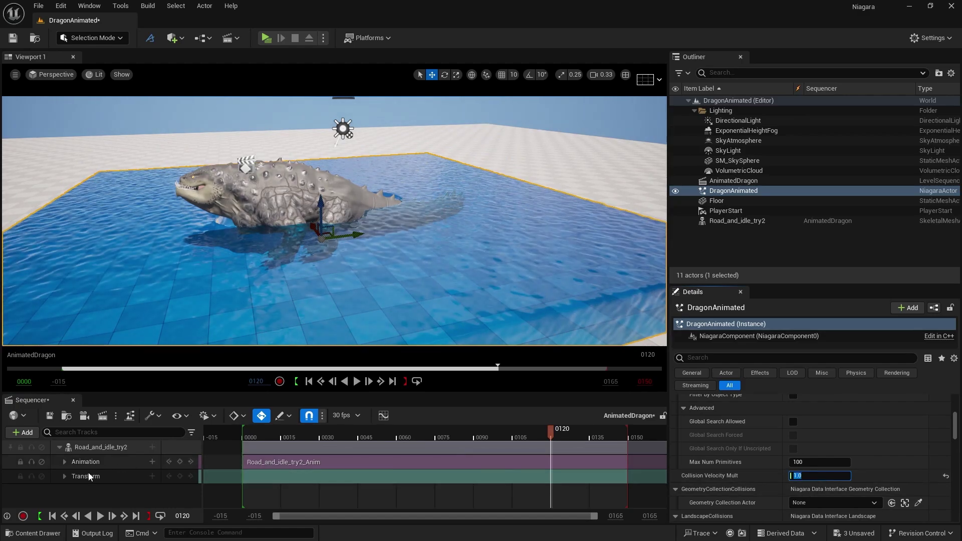
left_click(100, 516)
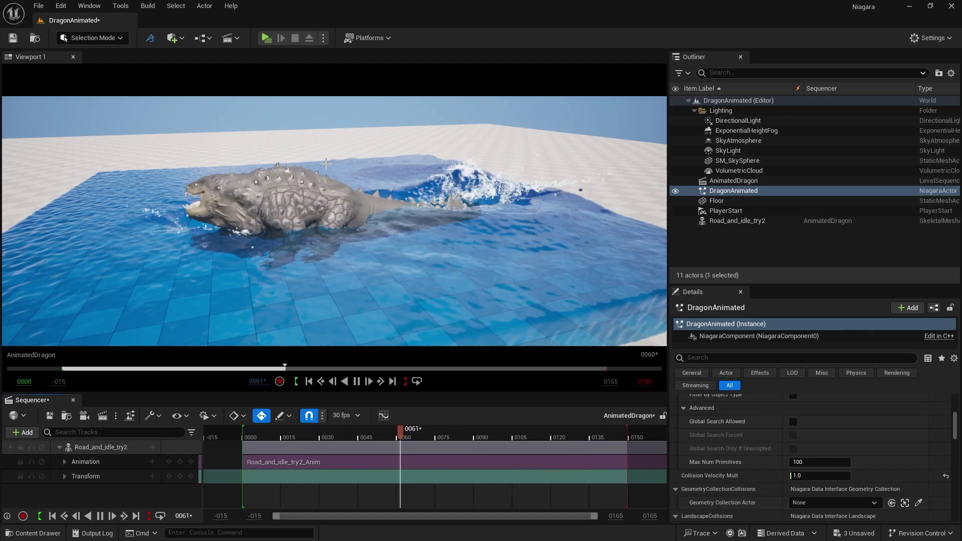
right_click_drag(282, 223, 282, 223)
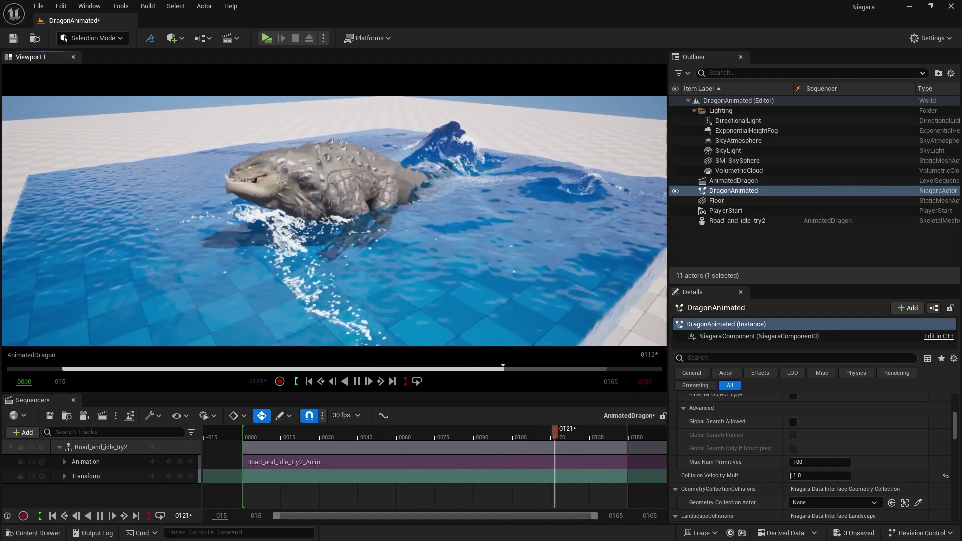